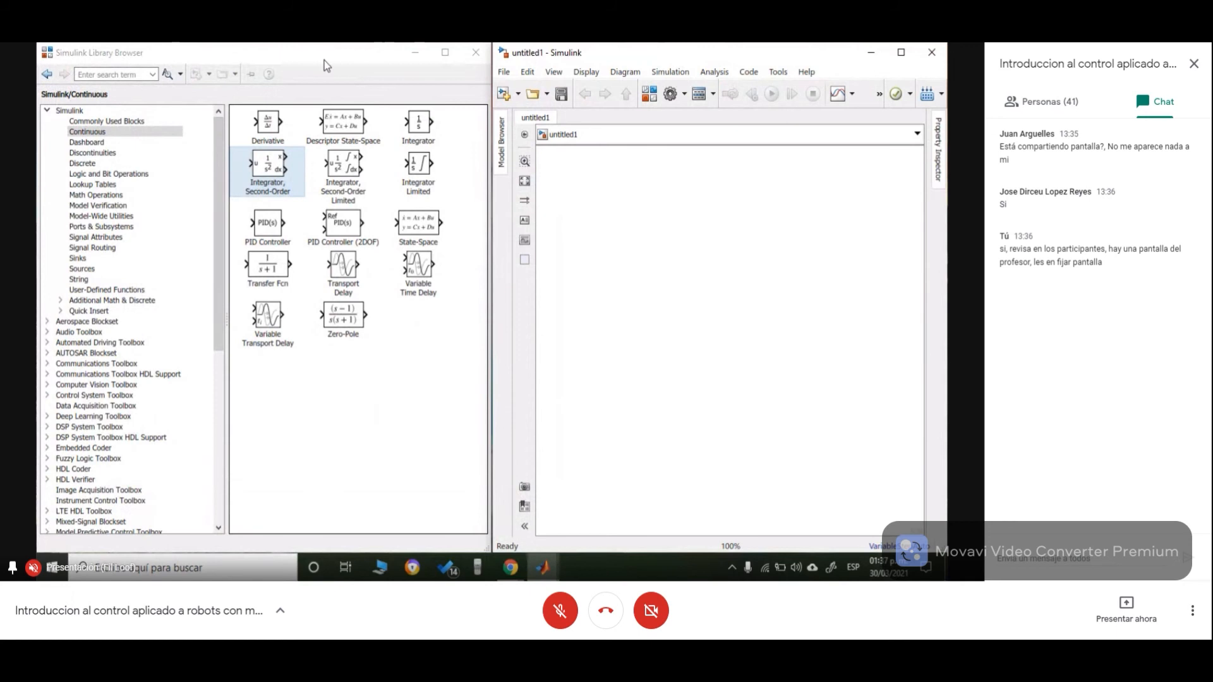
left_click(328, 63)
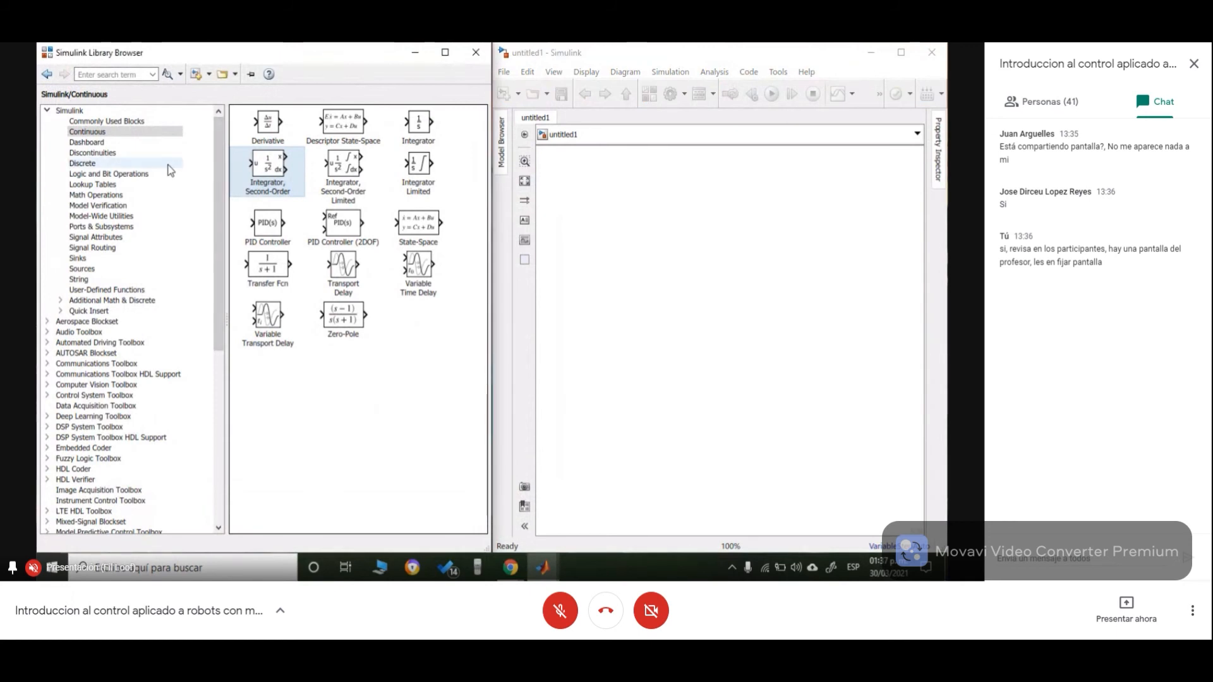
left_click(314, 350)
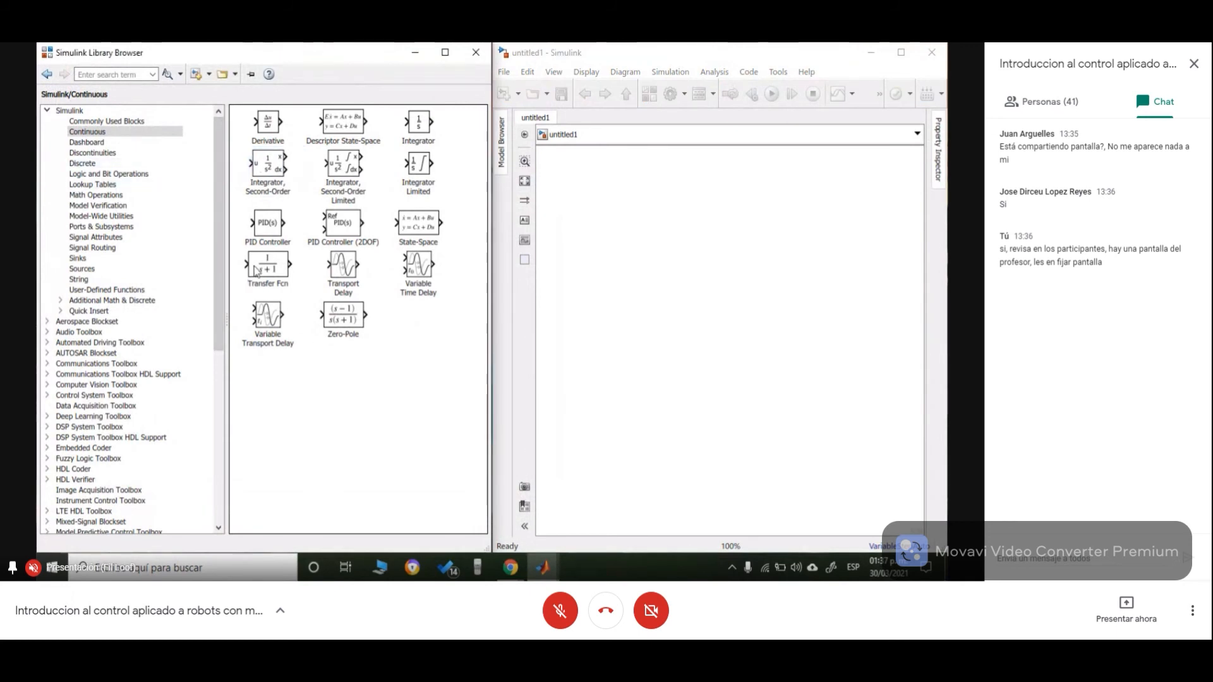
left_click(114, 132)
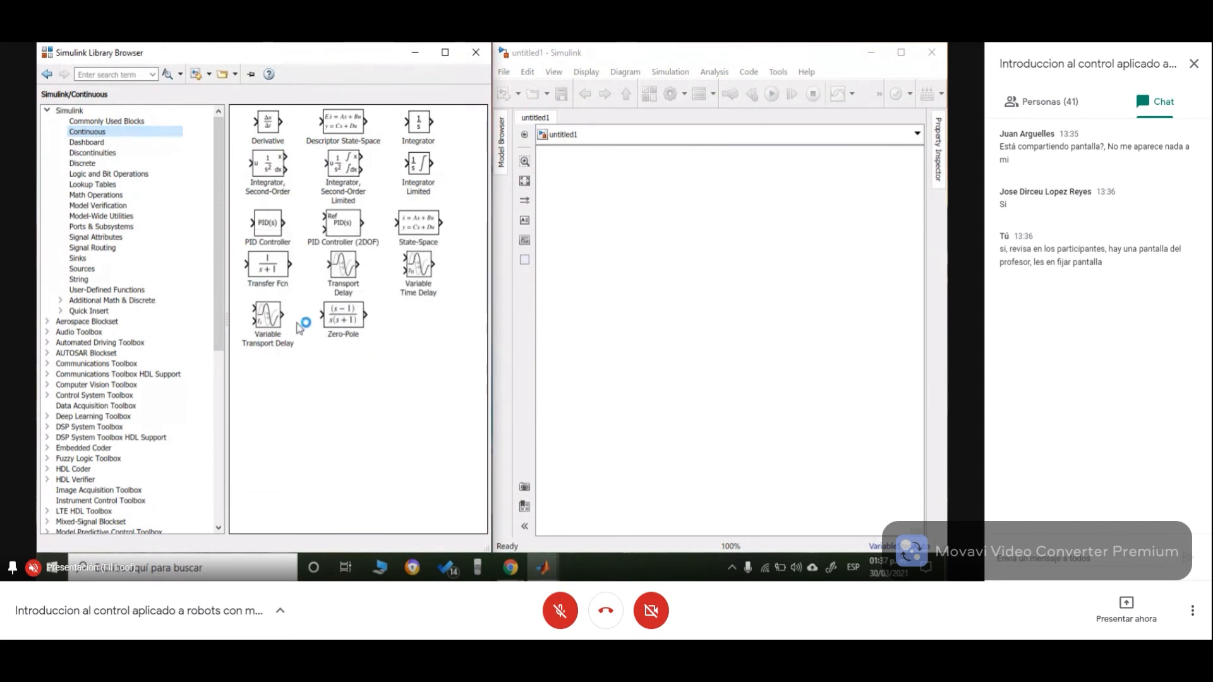
left_click(272, 262)
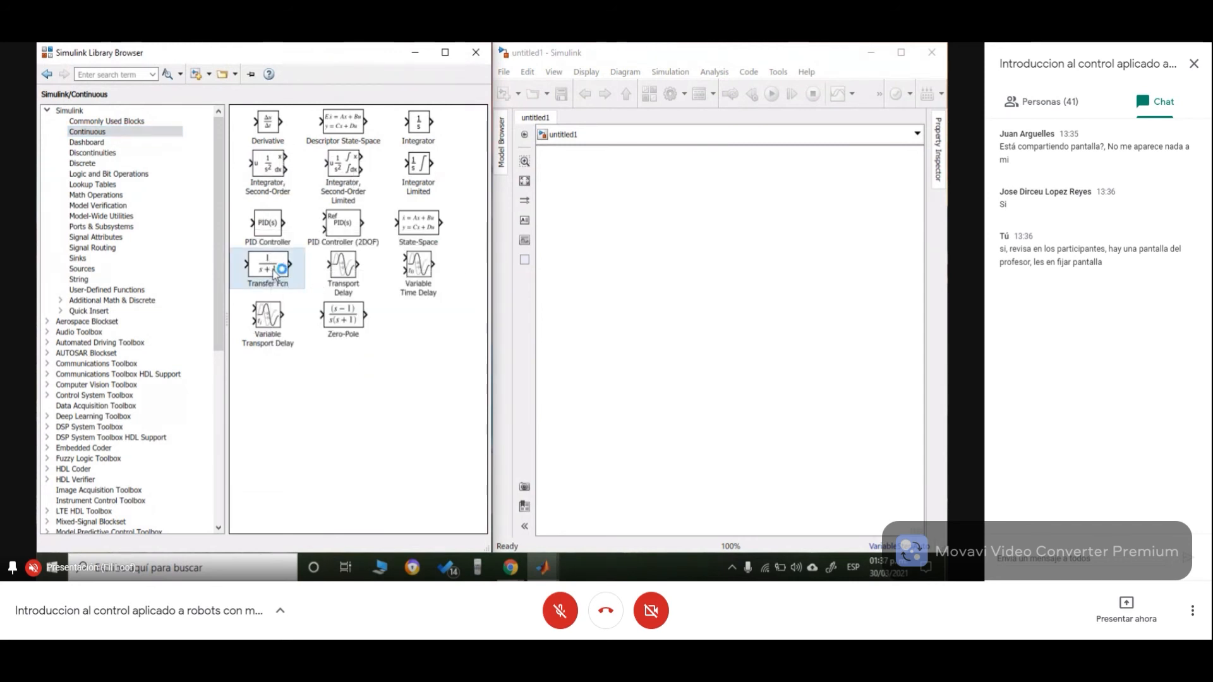
left_click(342, 444)
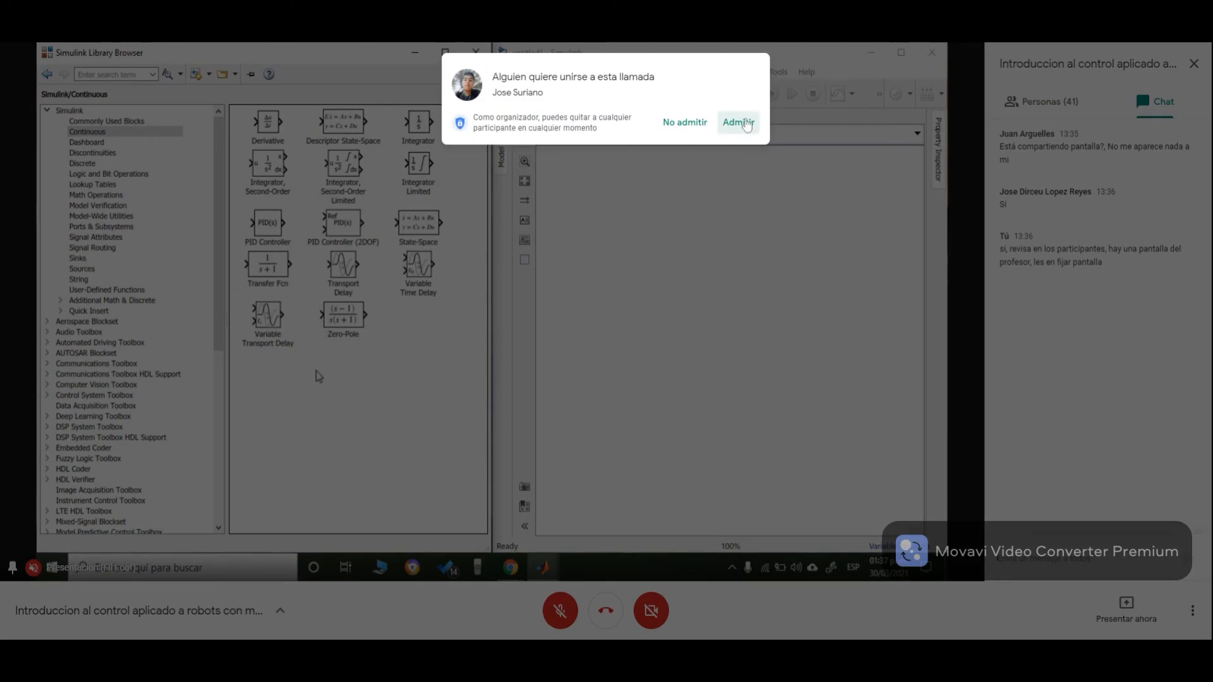
left_click(739, 122)
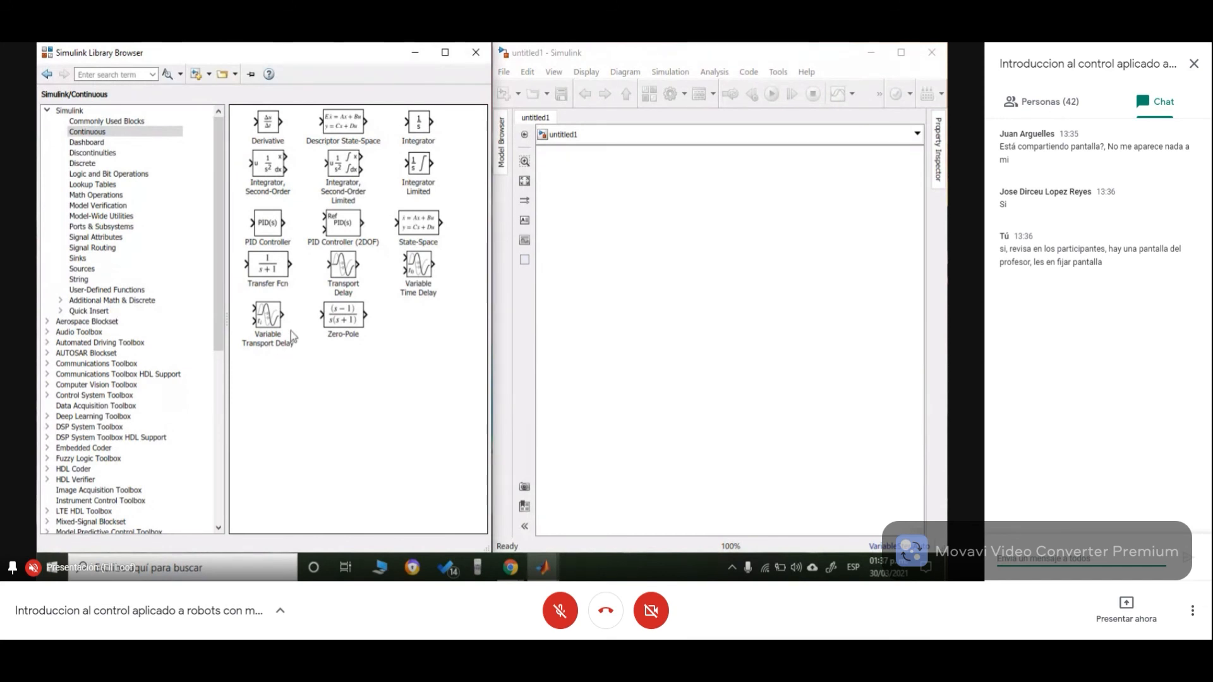
left_click(273, 255)
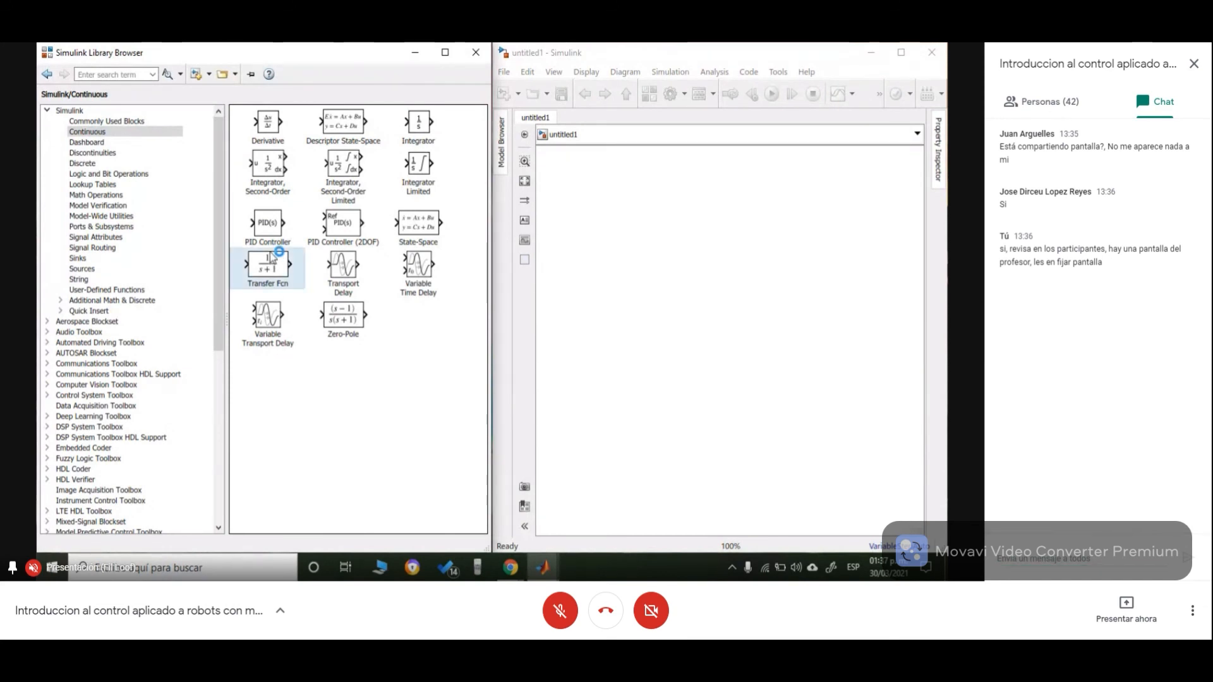
left_click(383, 384)
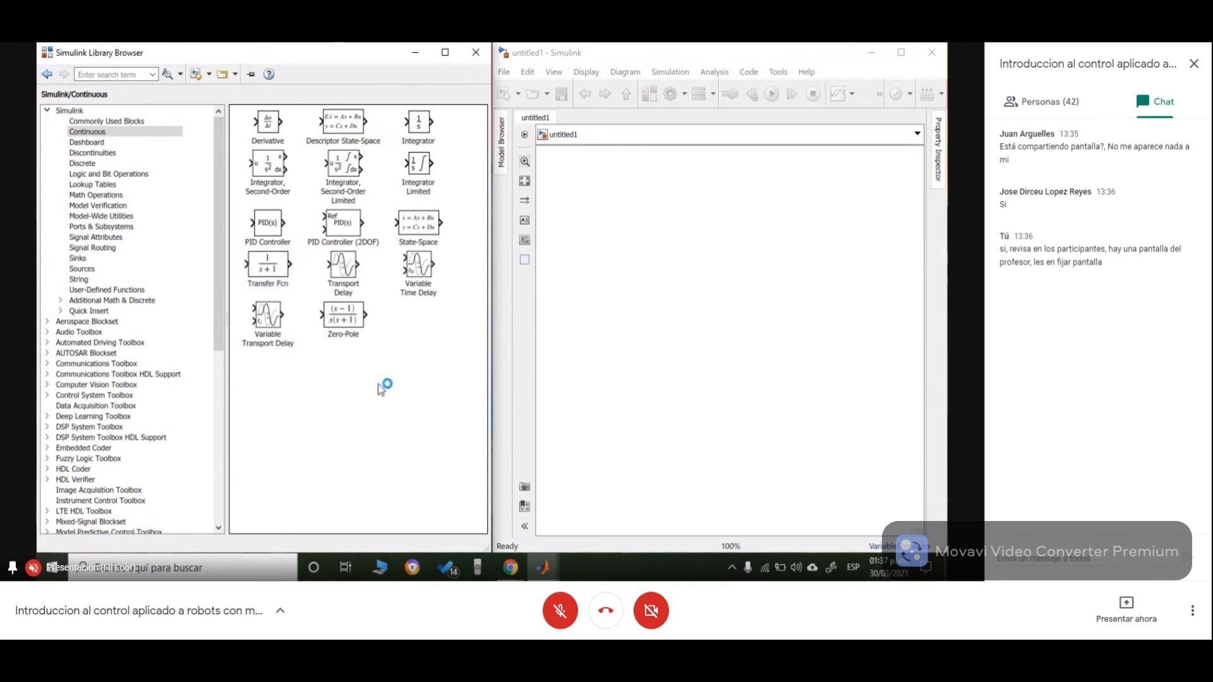
left_click(345, 126)
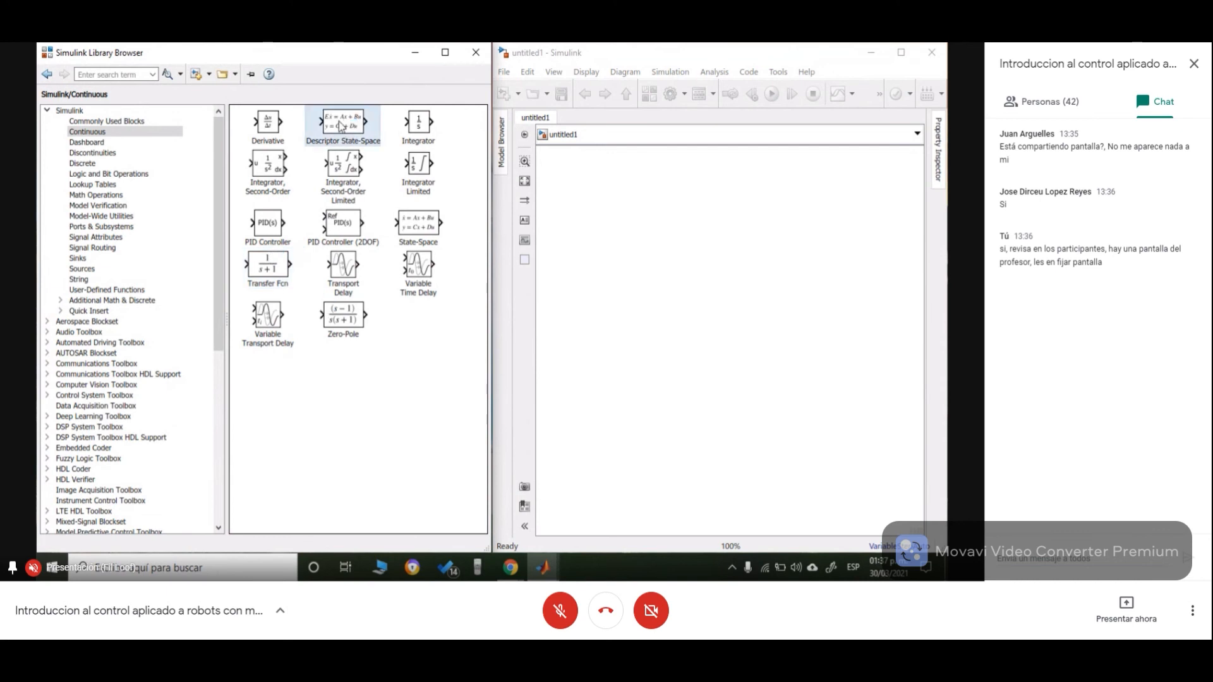
left_click(391, 398)
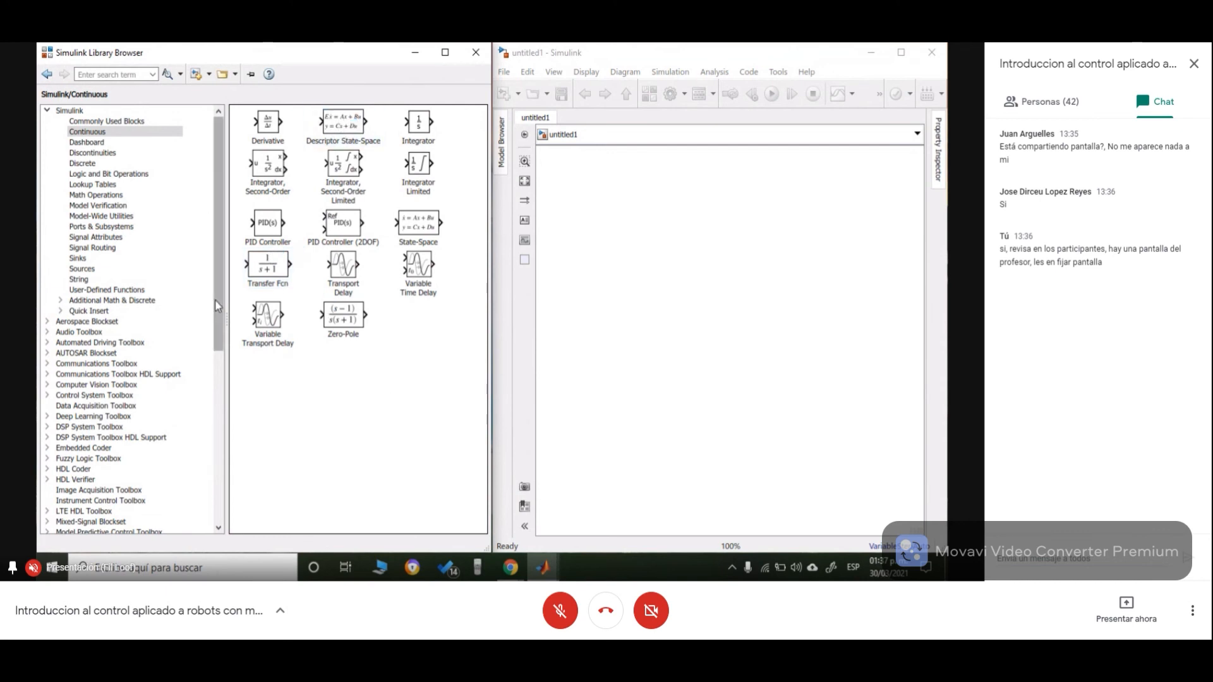
- Add a Transfer Fcn block from the Continuous library to the empty model and position it
left_click(268, 269)
left_click_drag(268, 269, 763, 222)
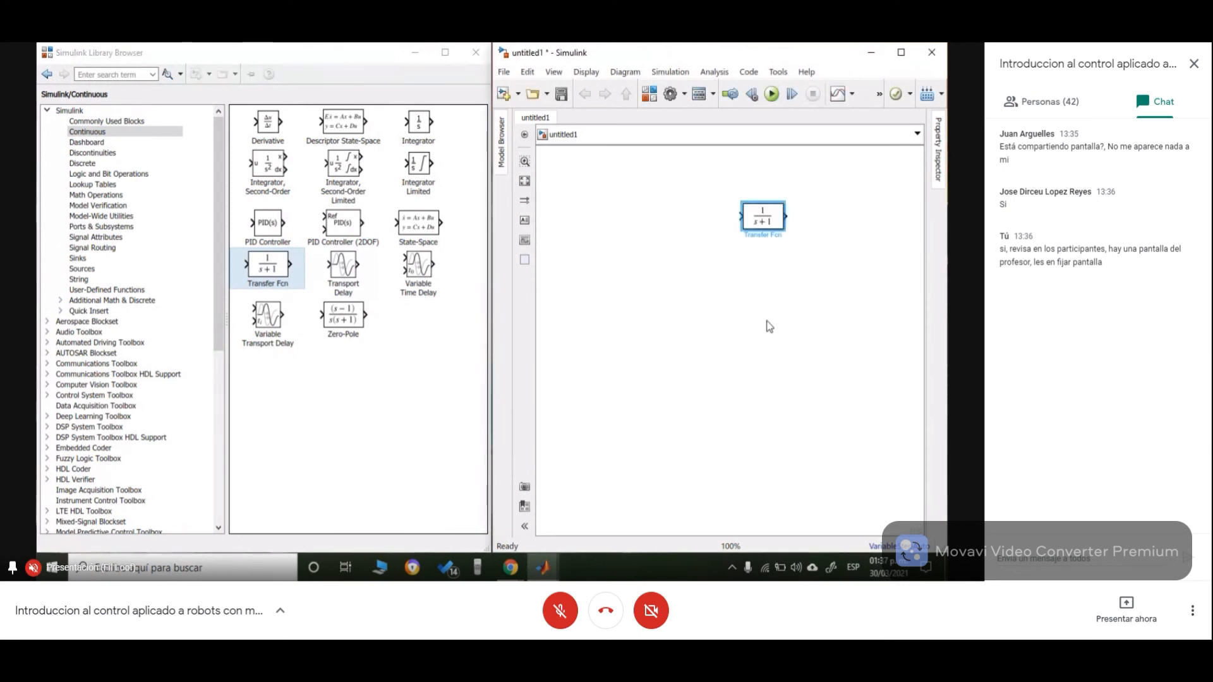
left_click(867, 309)
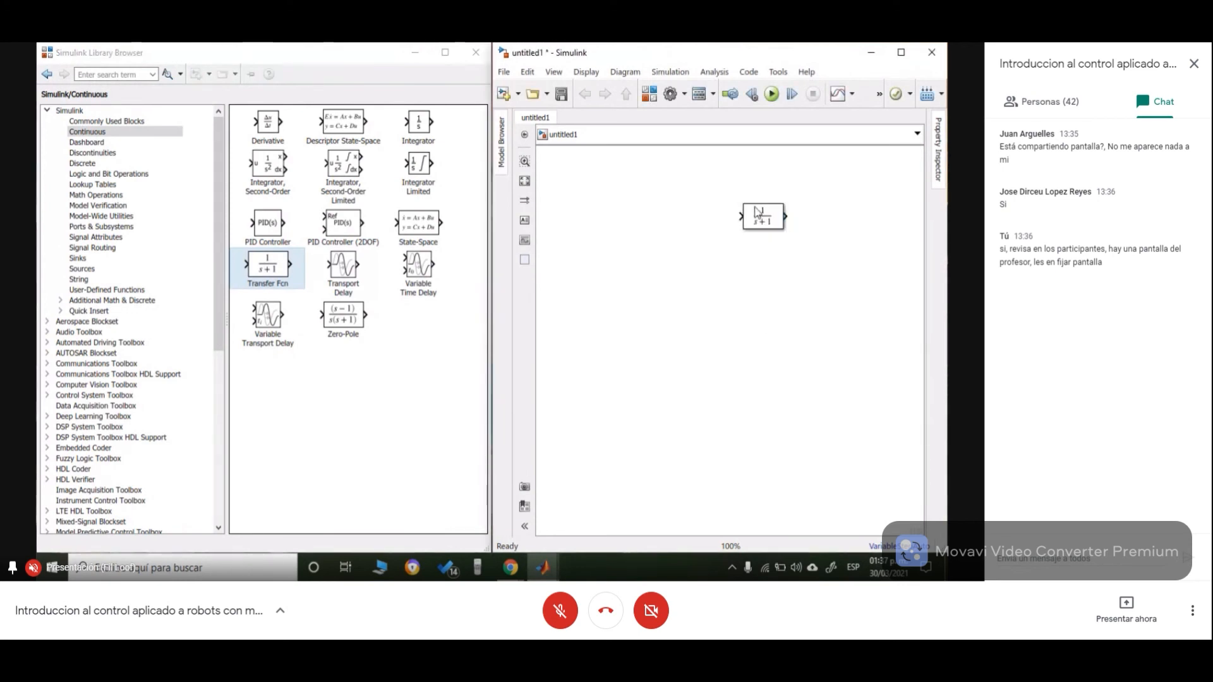
left_click_drag(763, 219, 804, 230)
left_click(839, 293)
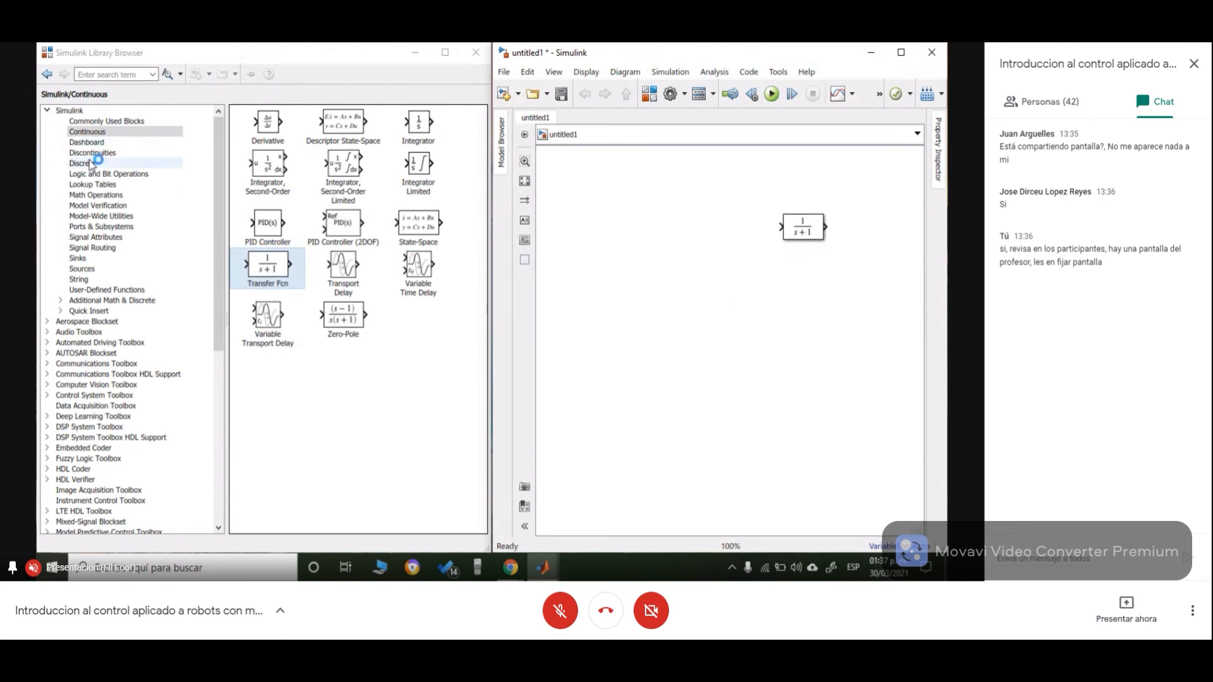
- Add a Sum block from the Math Operations library to the left of the Transfer Fcn block
left_click(94, 142)
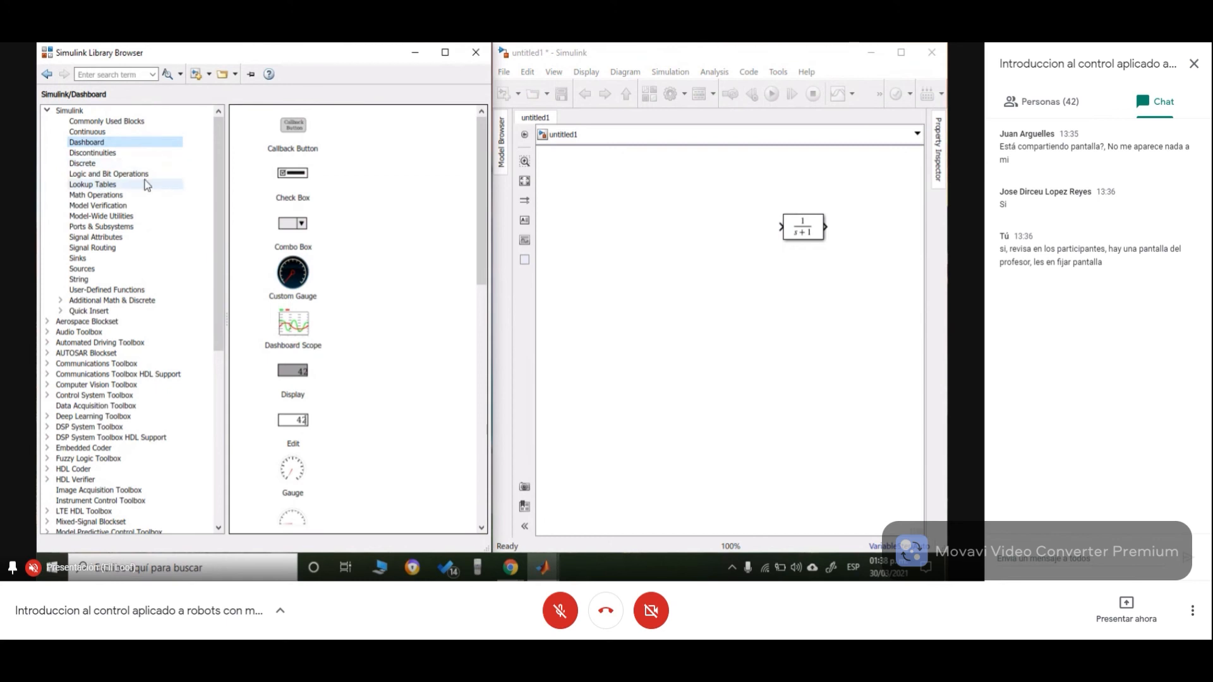
left_click(107, 198)
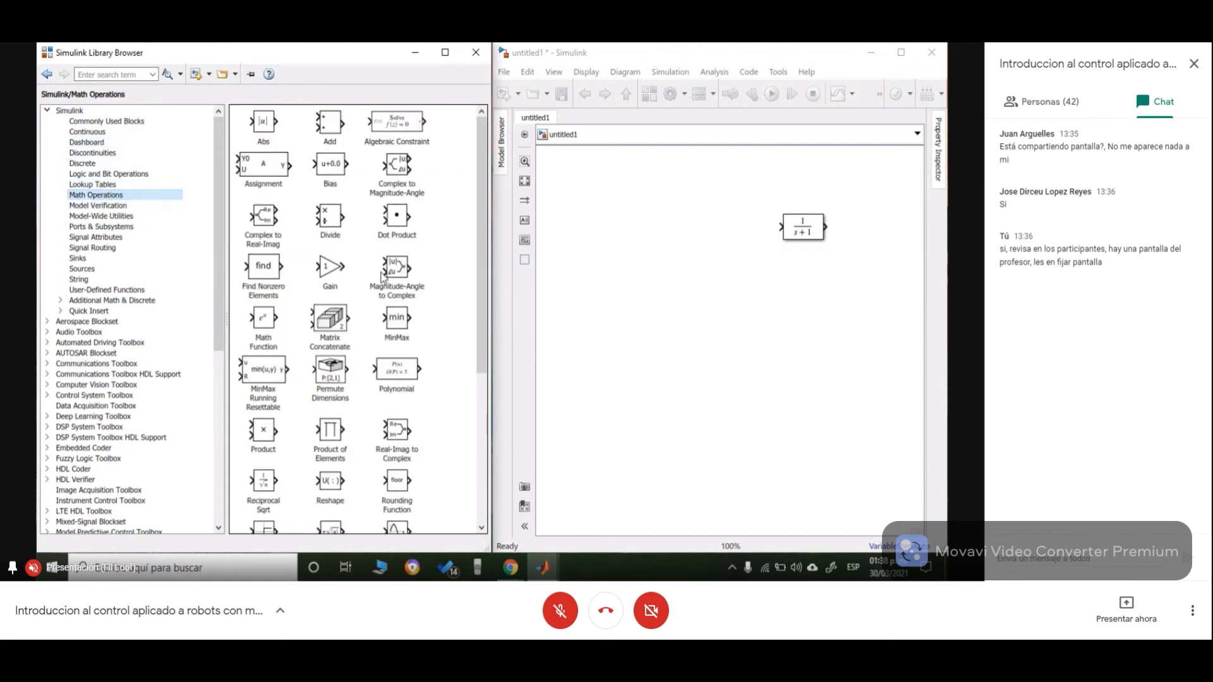
left_click_drag(478, 185, 497, 355)
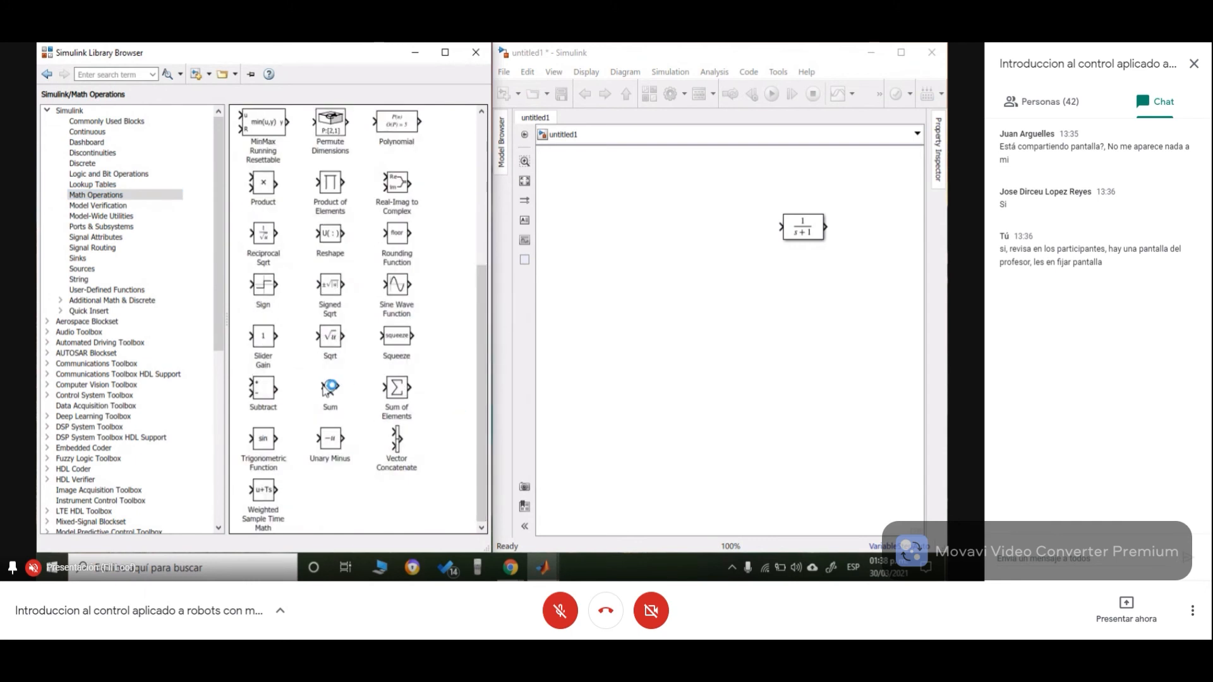
left_click_drag(338, 388, 710, 229)
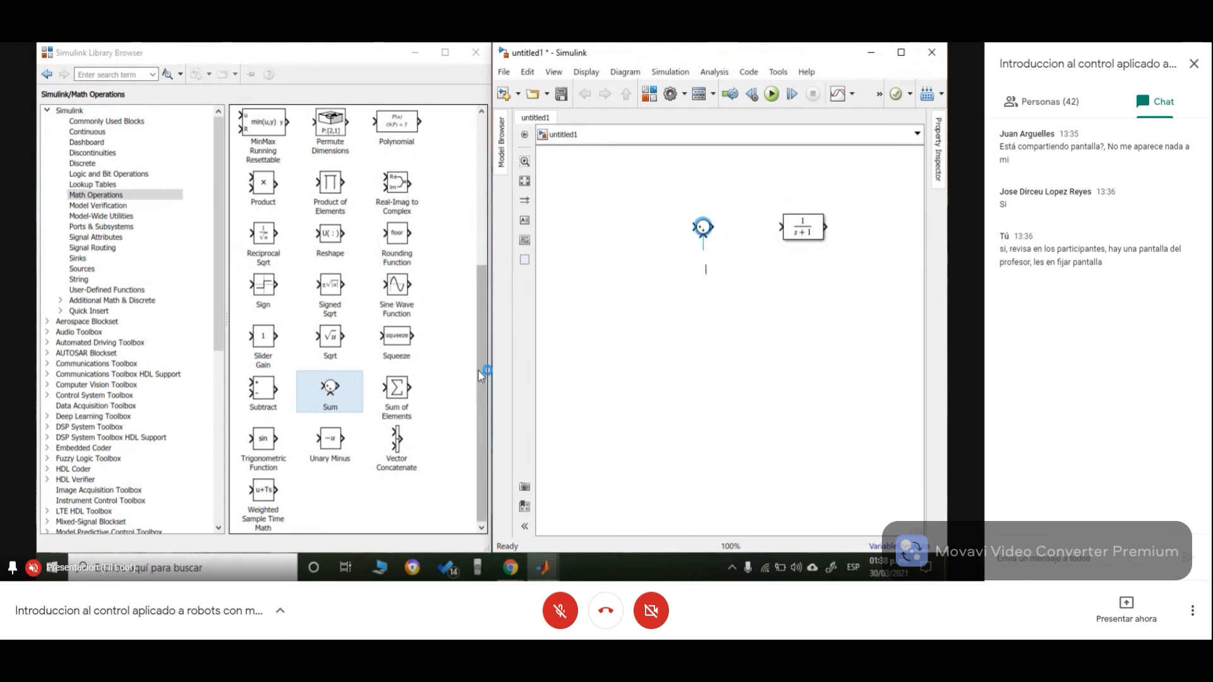
left_click_drag(483, 366, 459, 203)
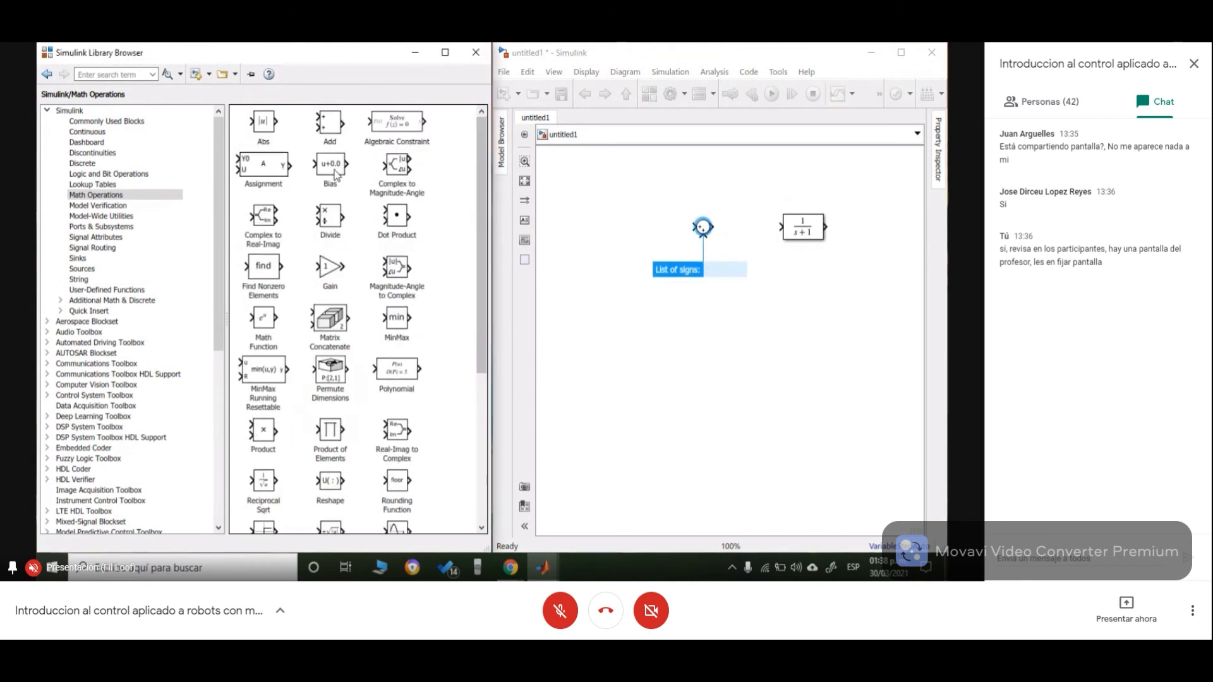
left_click(335, 134)
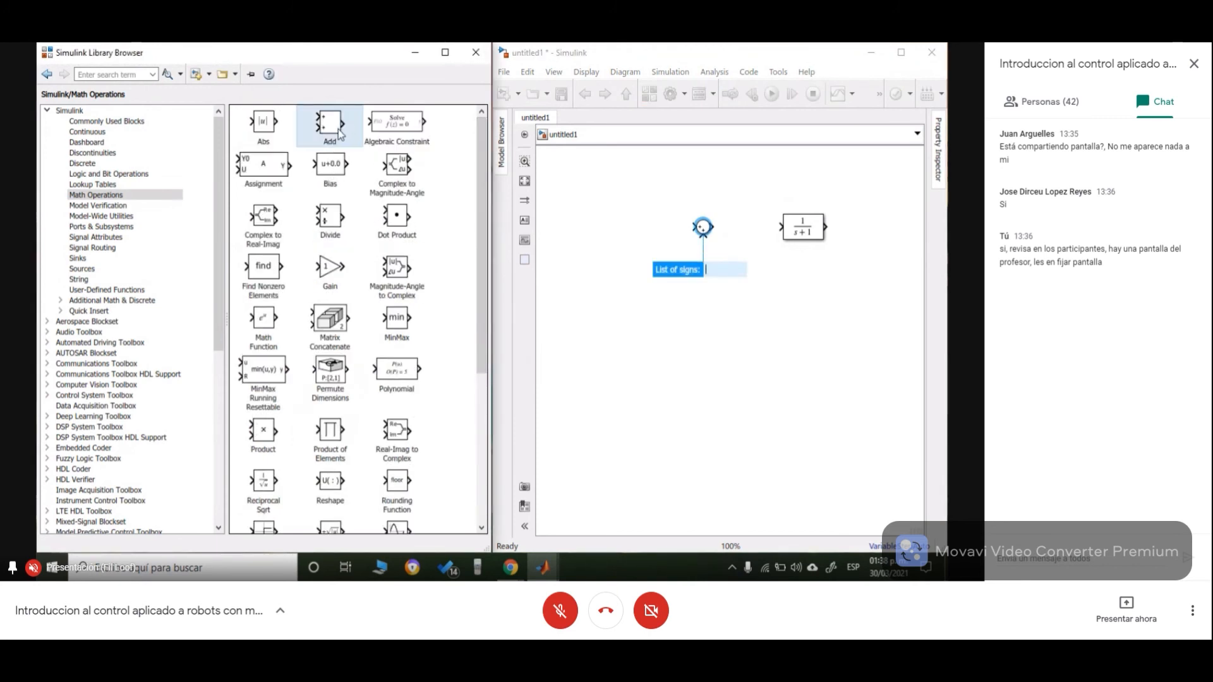
- Reposition the Sum and Transfer Fcn blocks slightly closer together in the model
left_click(703, 232)
left_click_drag(703, 236, 710, 238)
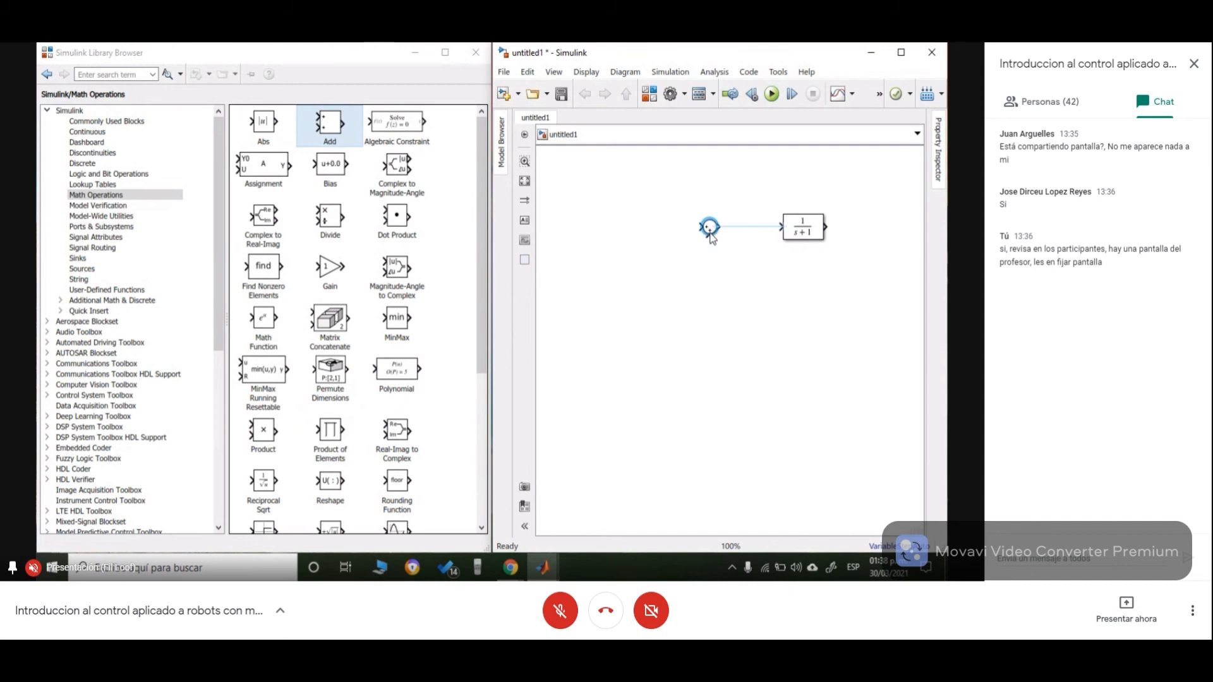
left_click(708, 339)
left_click(801, 234)
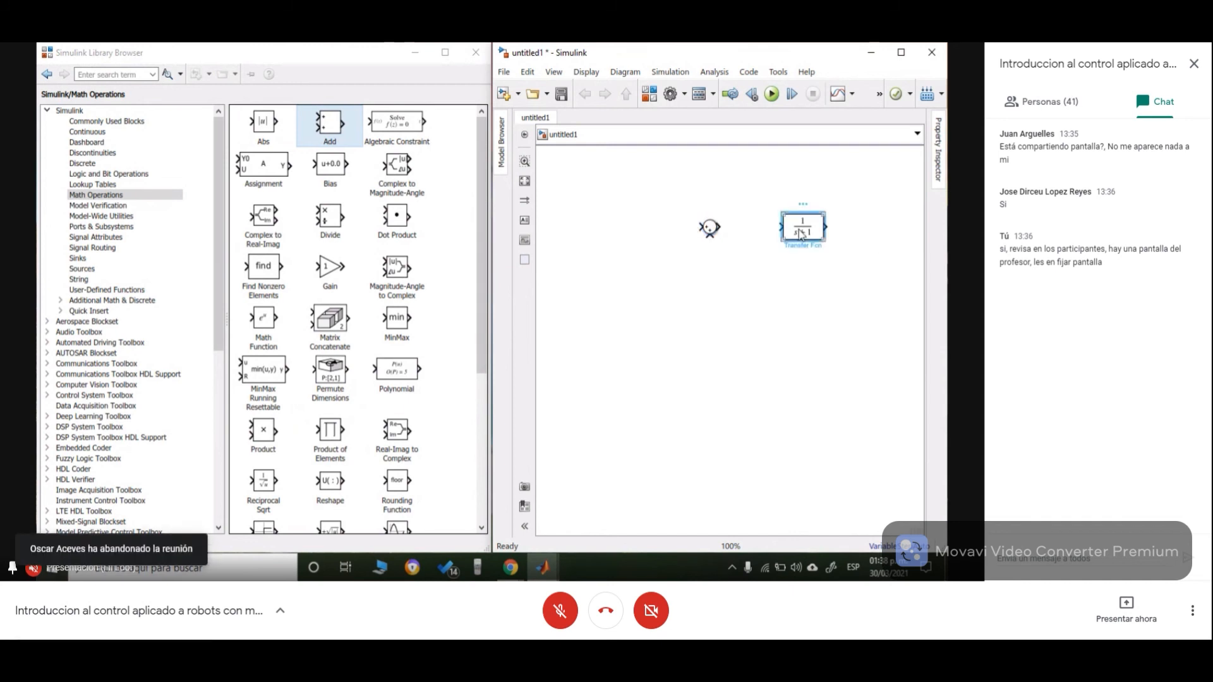
left_click_drag(801, 234, 777, 232)
left_click(736, 281)
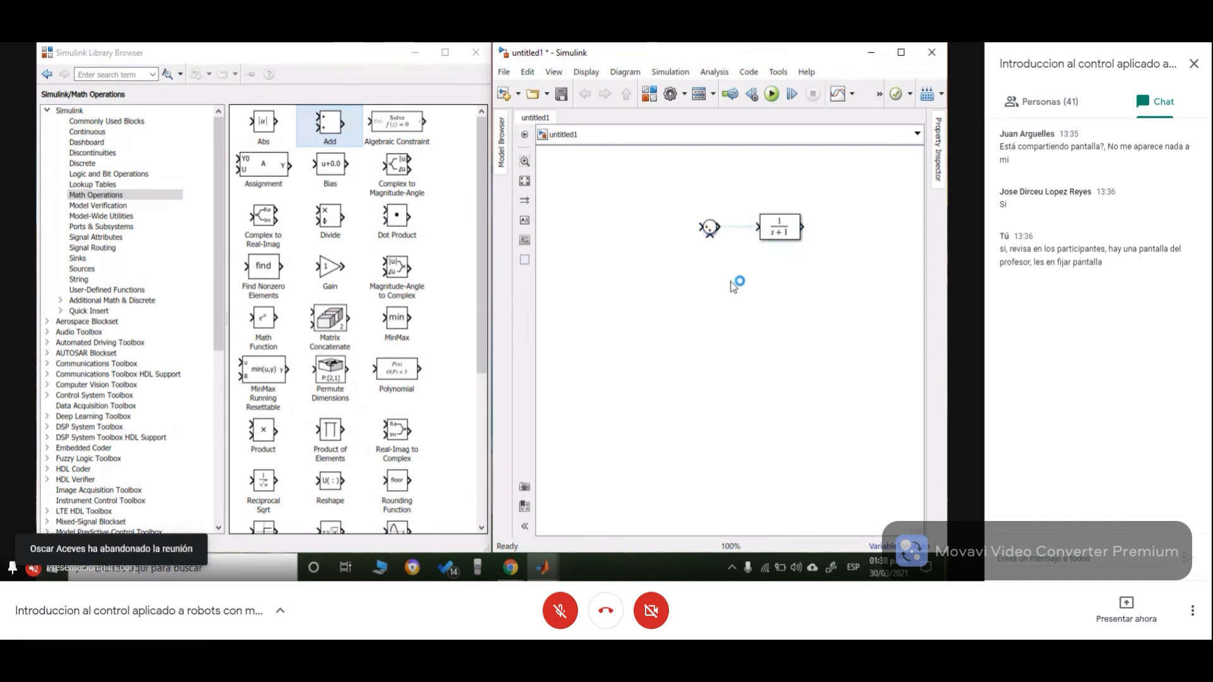
- Add a Step block from the Sources library to the left of the Sum block
left_click(219, 191)
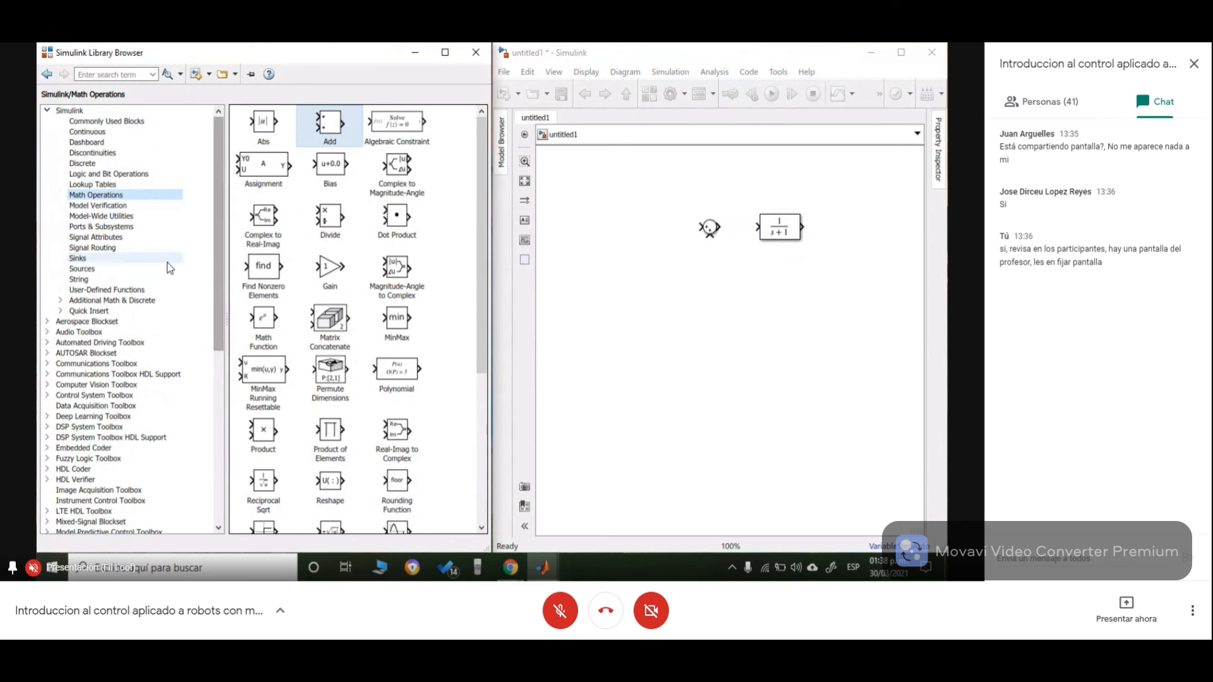
left_click(112, 248)
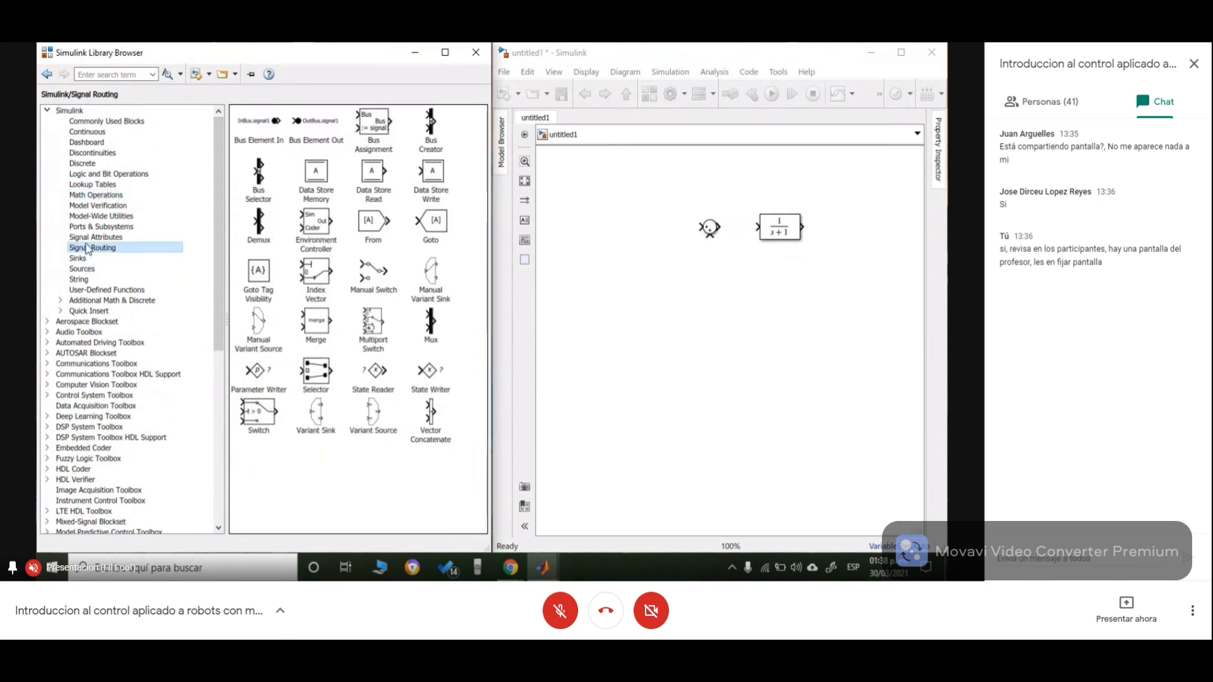
left_click(93, 238)
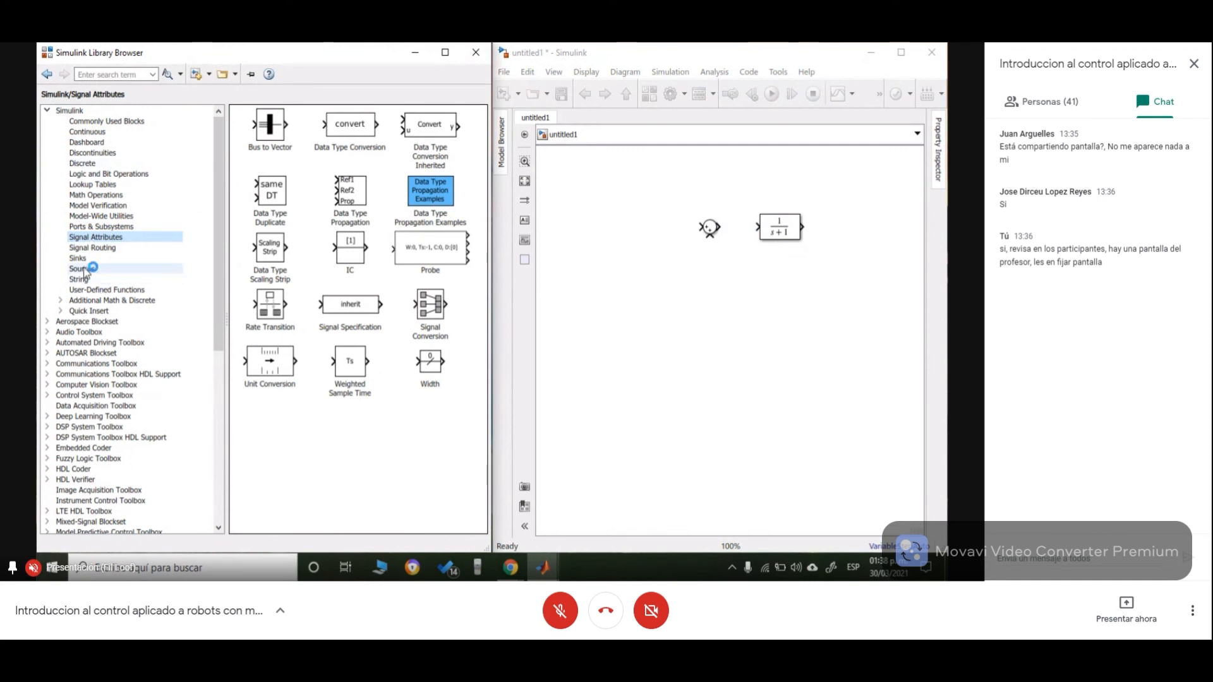
left_click(85, 268)
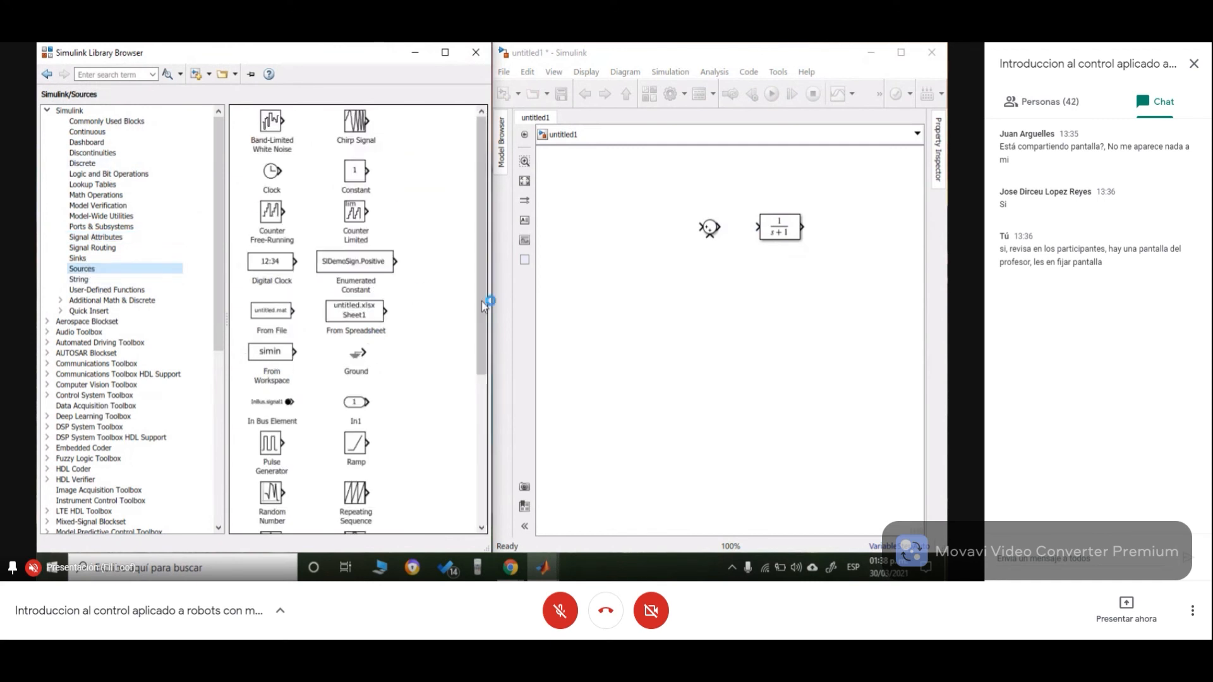
left_click_drag(481, 287, 483, 432)
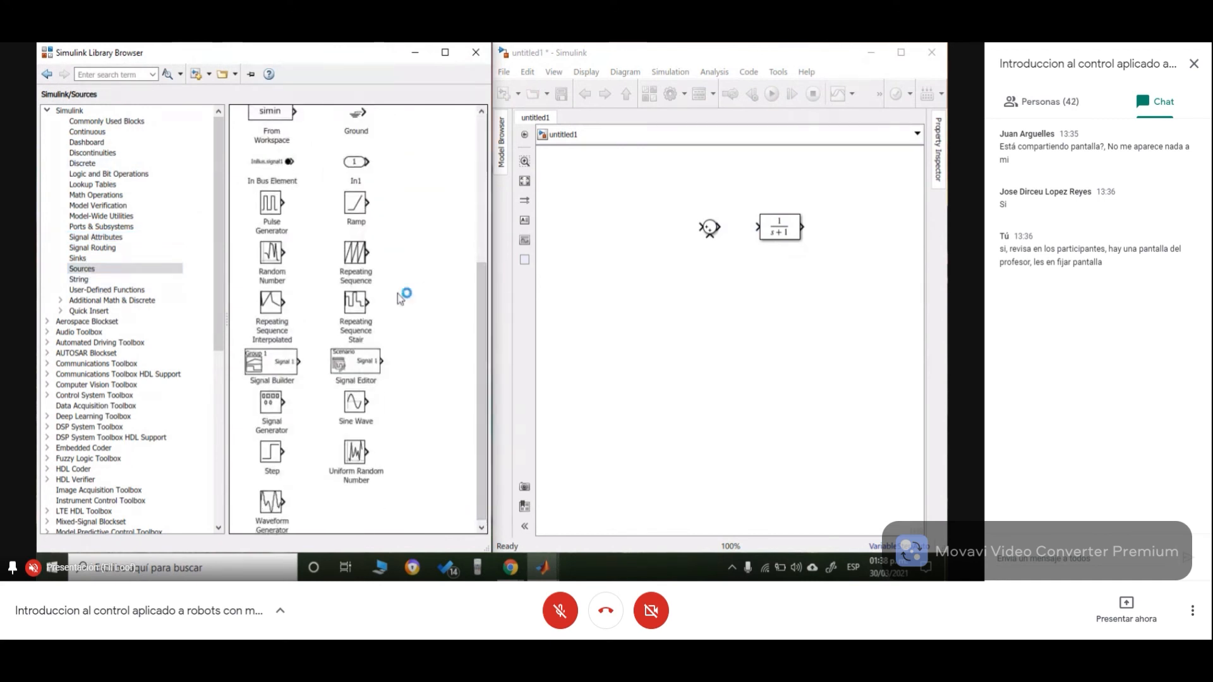
left_click_drag(291, 460, 659, 235)
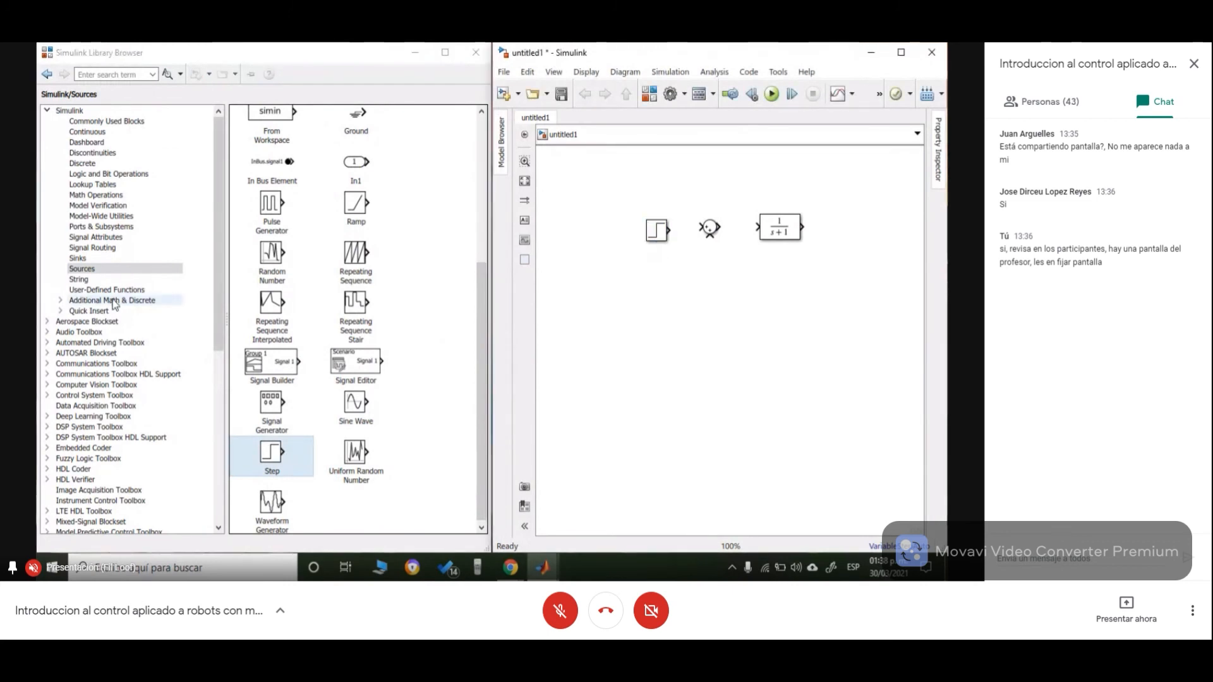
- Add a Scope block from the Sinks library to the right of the Transfer Fcn block
left_click(88, 280)
left_click(92, 290)
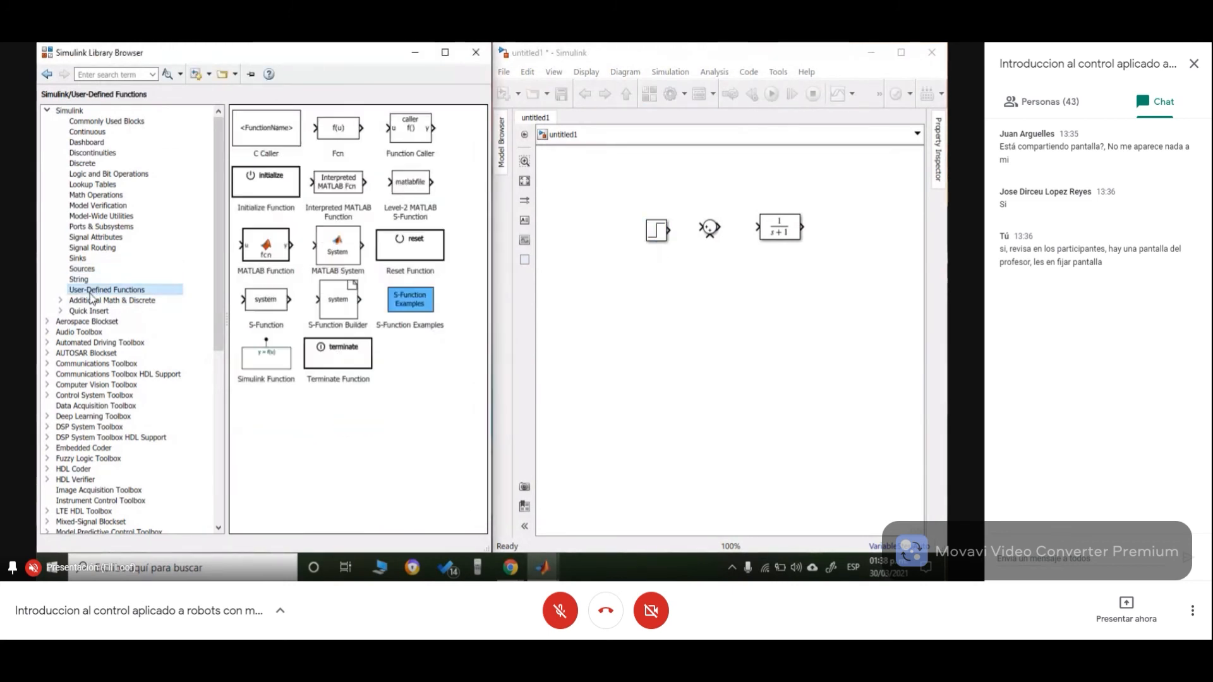
left_click(93, 247)
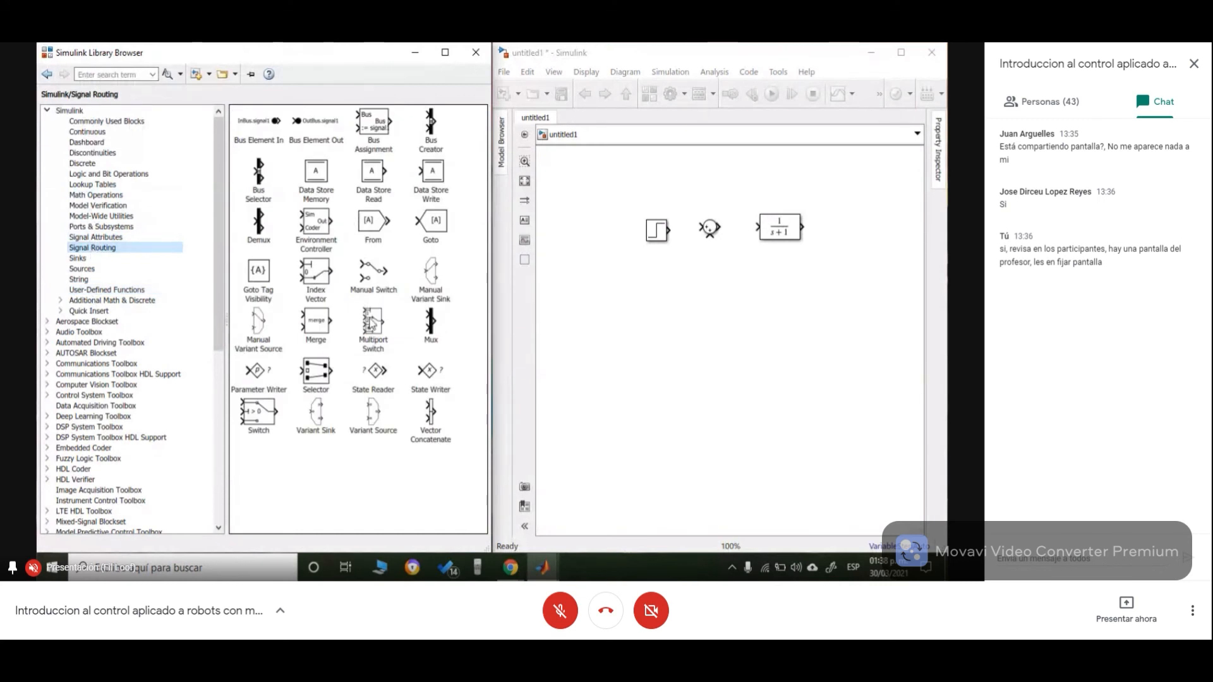
left_click(101, 237)
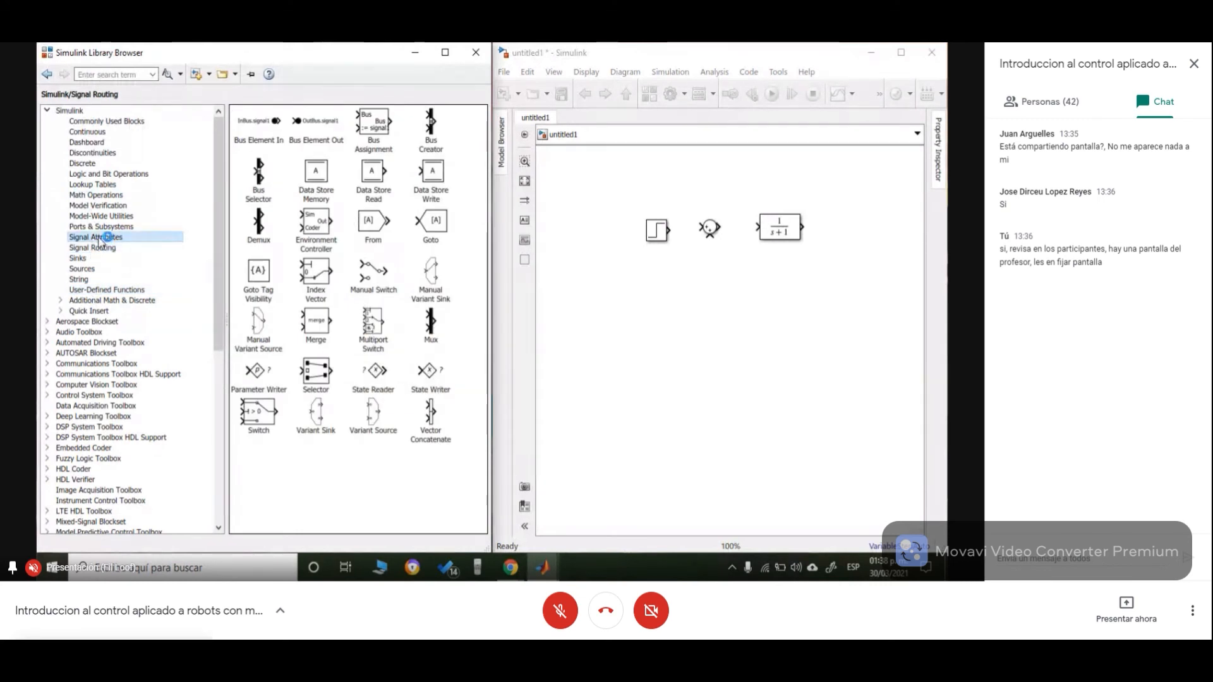
left_click(101, 248)
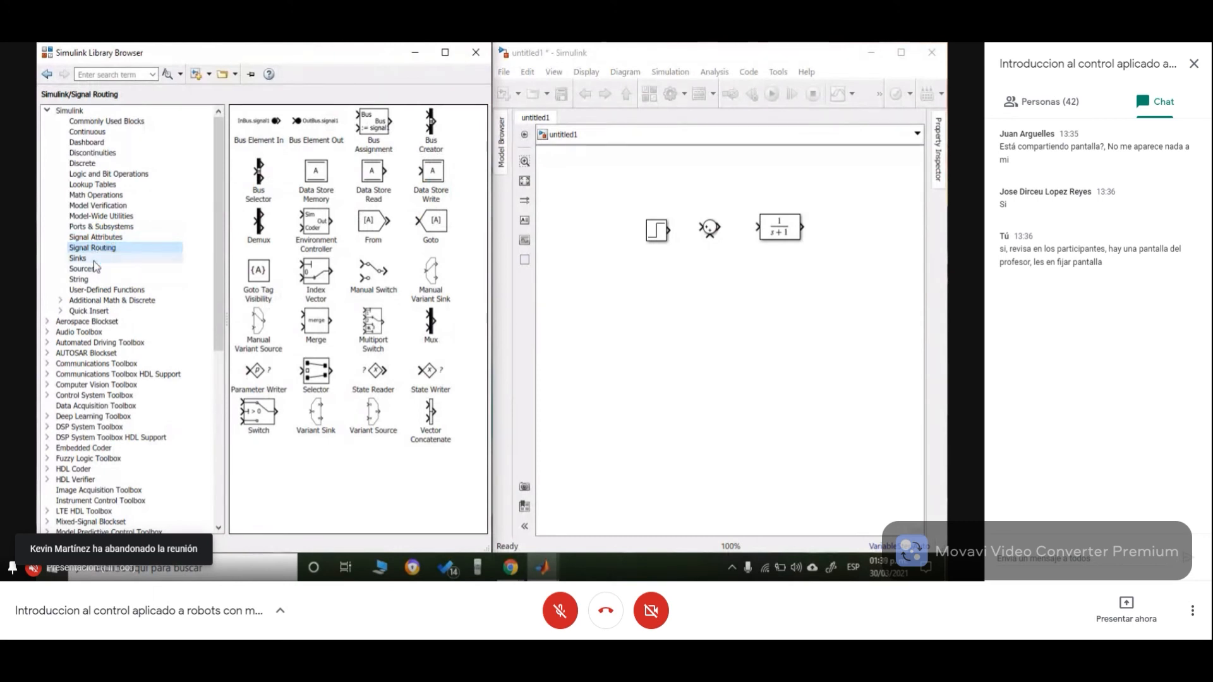
left_click(94, 259)
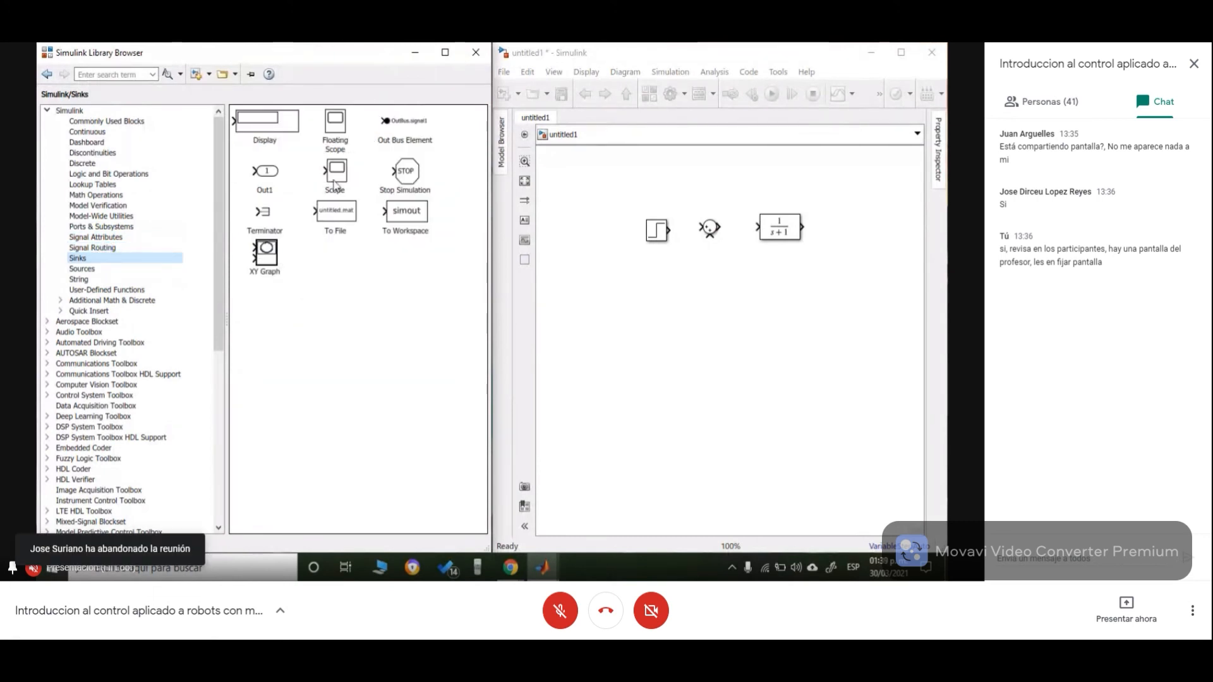
left_click_drag(336, 184, 856, 231)
- Shift the Step, Sum, Transfer Fcn and Scope blocks slightly left to tighten the row
left_click_drag(652, 236, 620, 234)
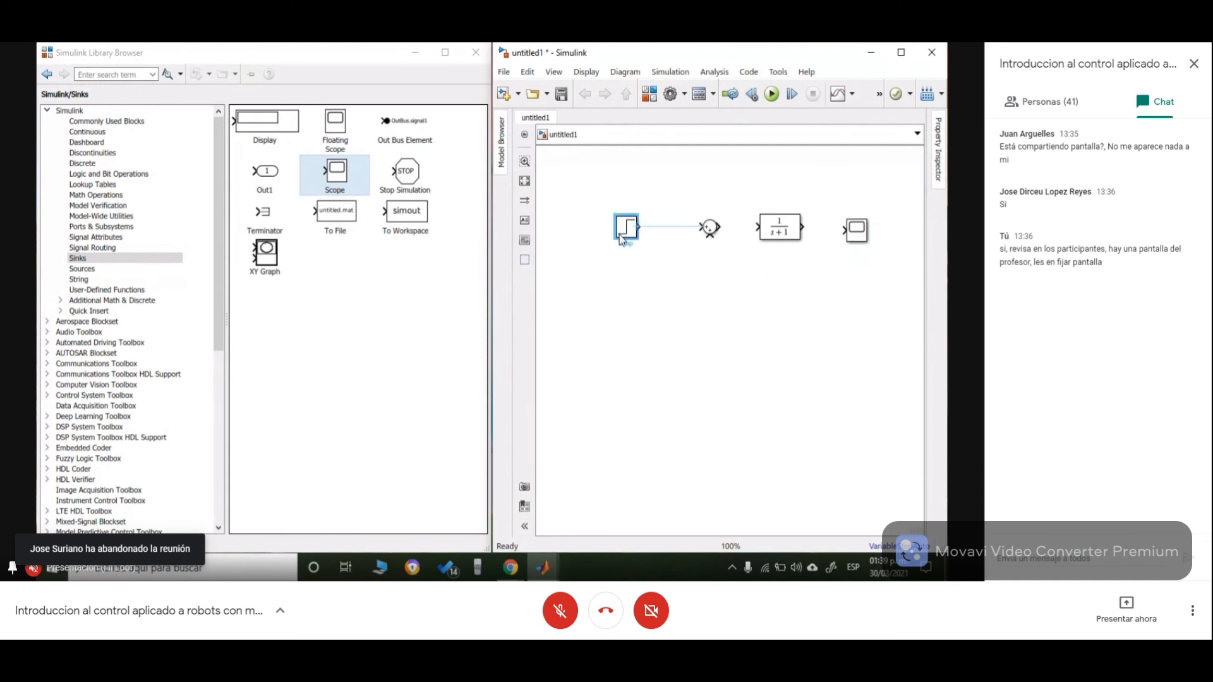
left_click_drag(711, 236, 686, 233)
mouse_move(774, 236)
left_mouse_down()
mouse_move(732, 236)
mouse_move(752, 236)
left_mouse_up()
mouse_move(851, 237)
left_mouse_down()
mouse_move(818, 233)
mouse_move(837, 233)
left_mouse_up()
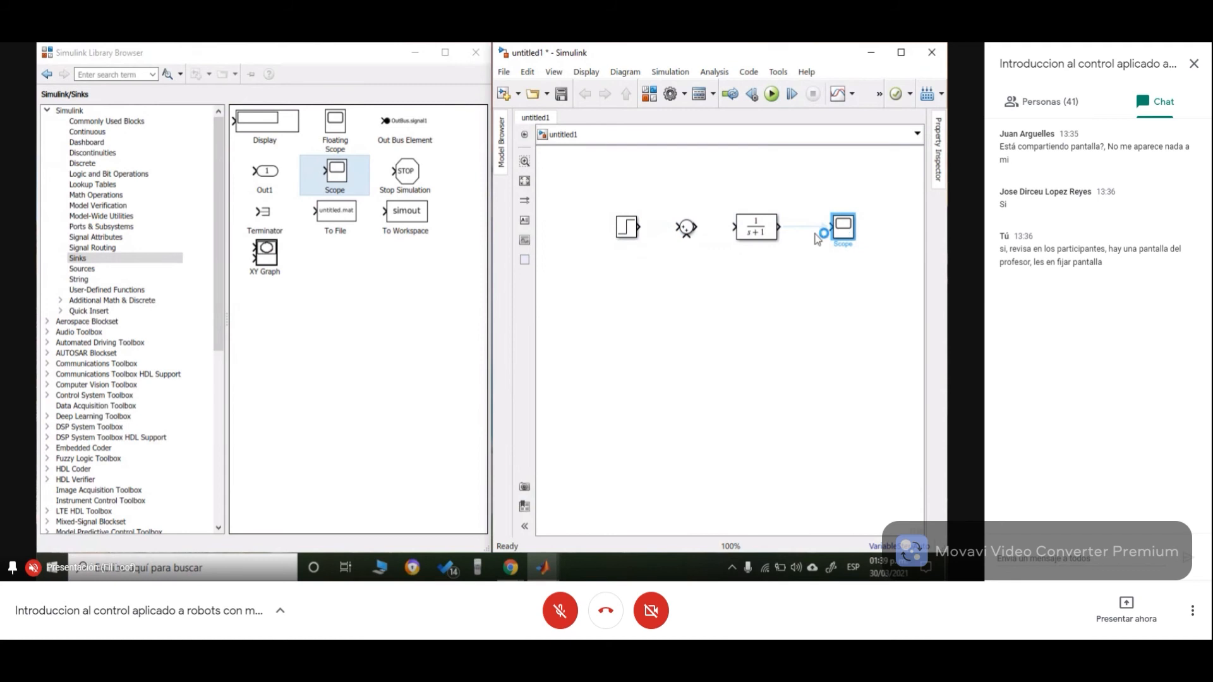
- Open the Transfer Fcn block's parameters and retype the numerator coefficients as [1]
left_click(761, 231)
left_click(761, 231)
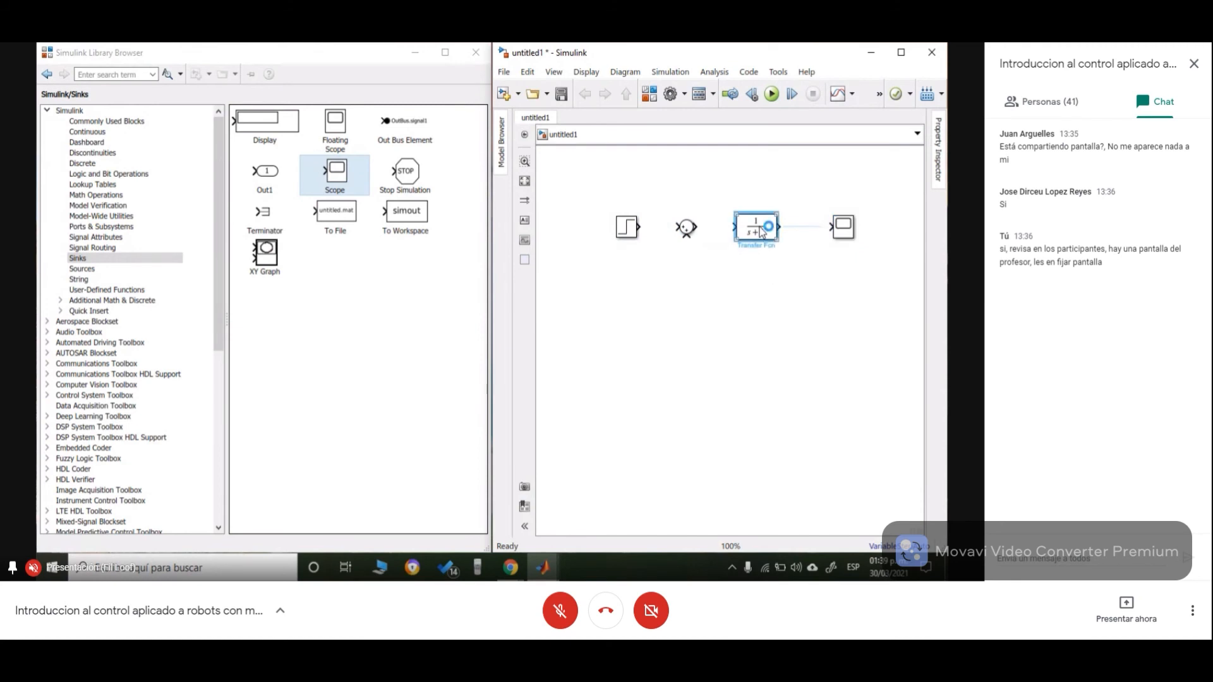
double_click(762, 230)
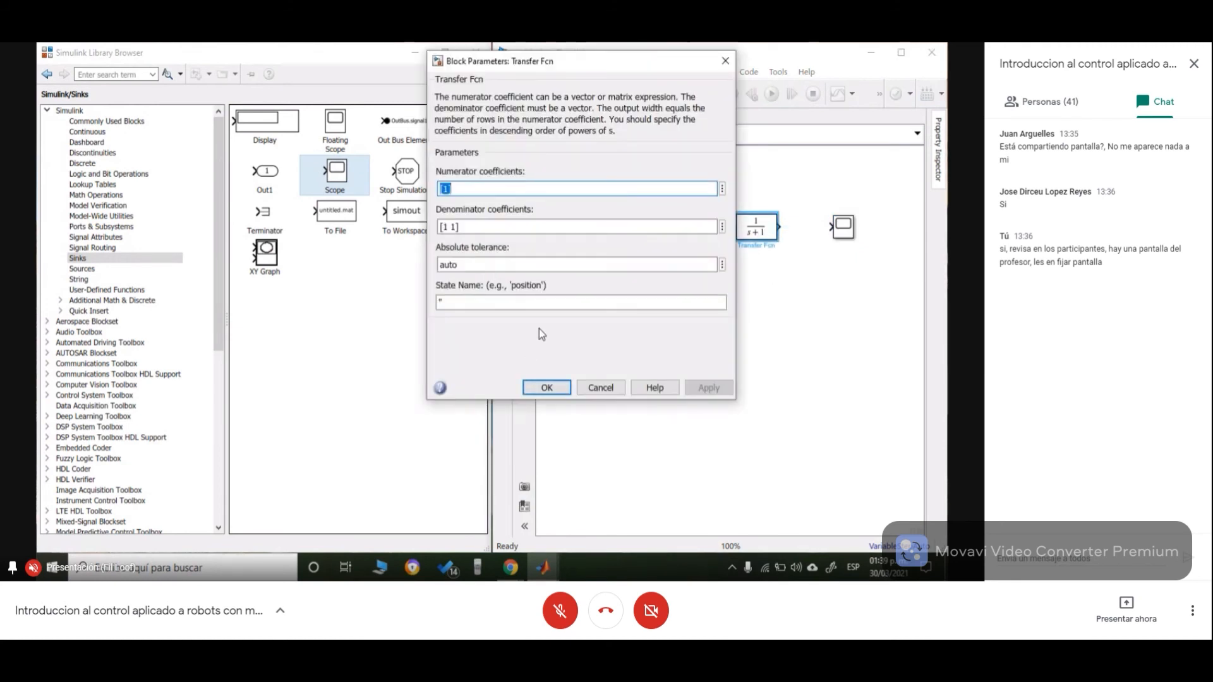
left_click(441, 188)
type("[1")
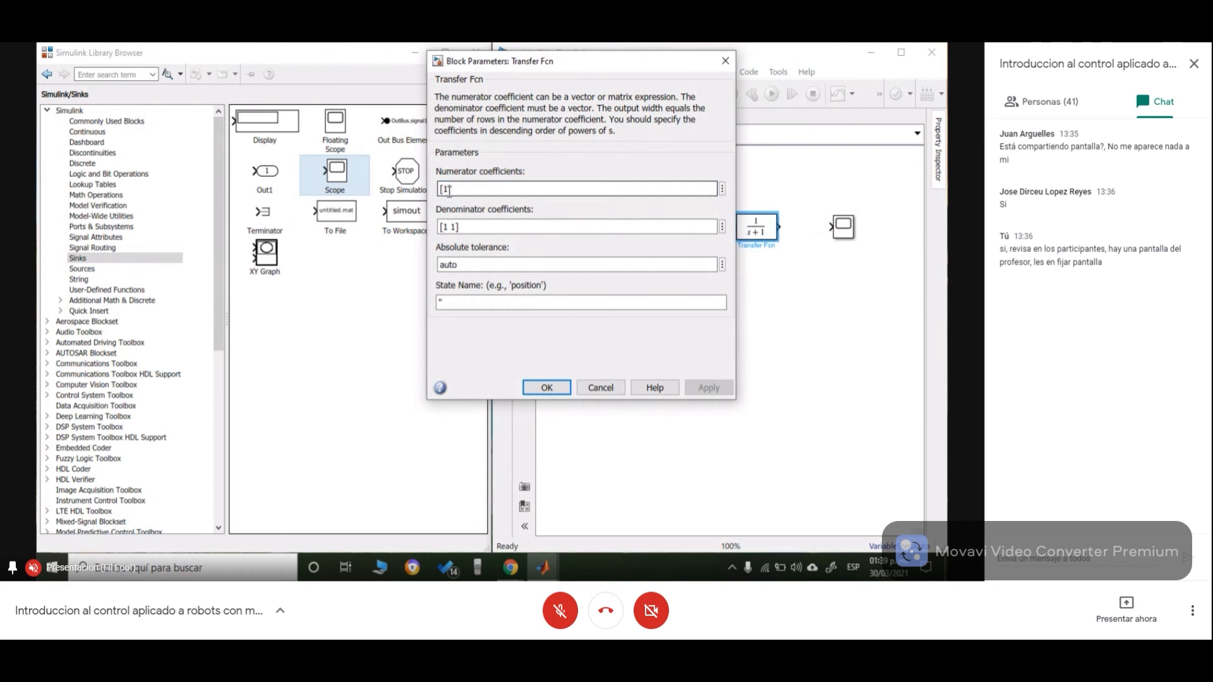
type("]")
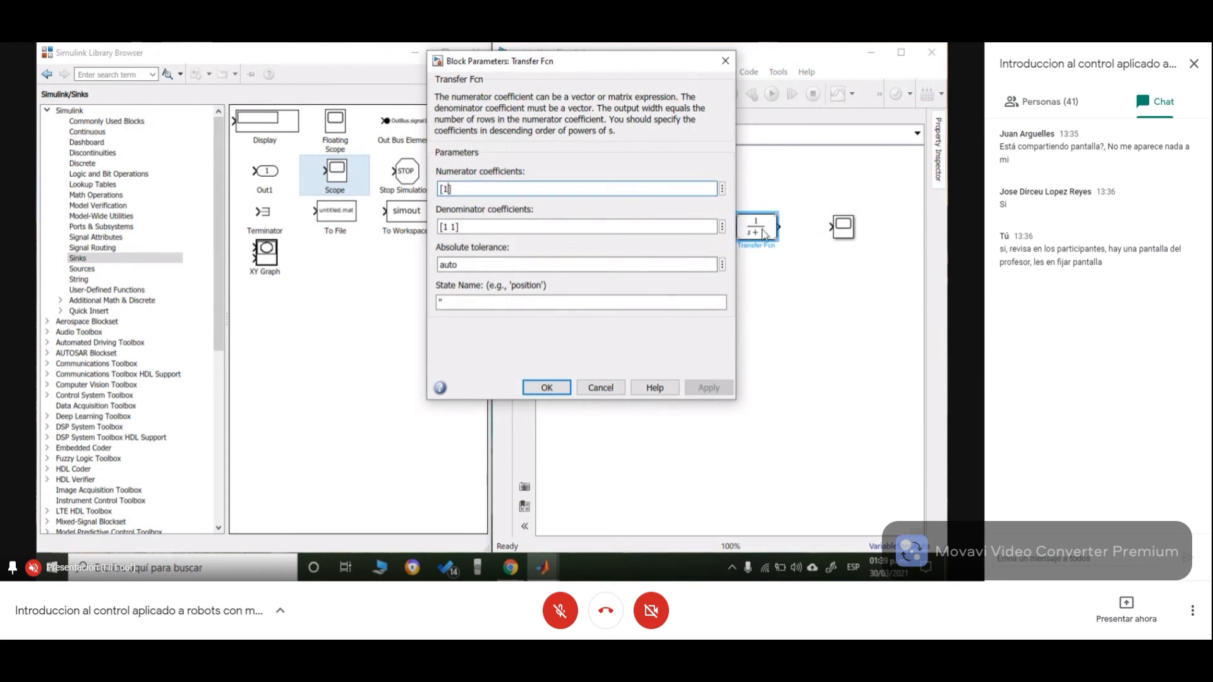
- Switch to the MATLAB script editor and copy the value 66.4694 from the num line
mouse_move(543, 566)
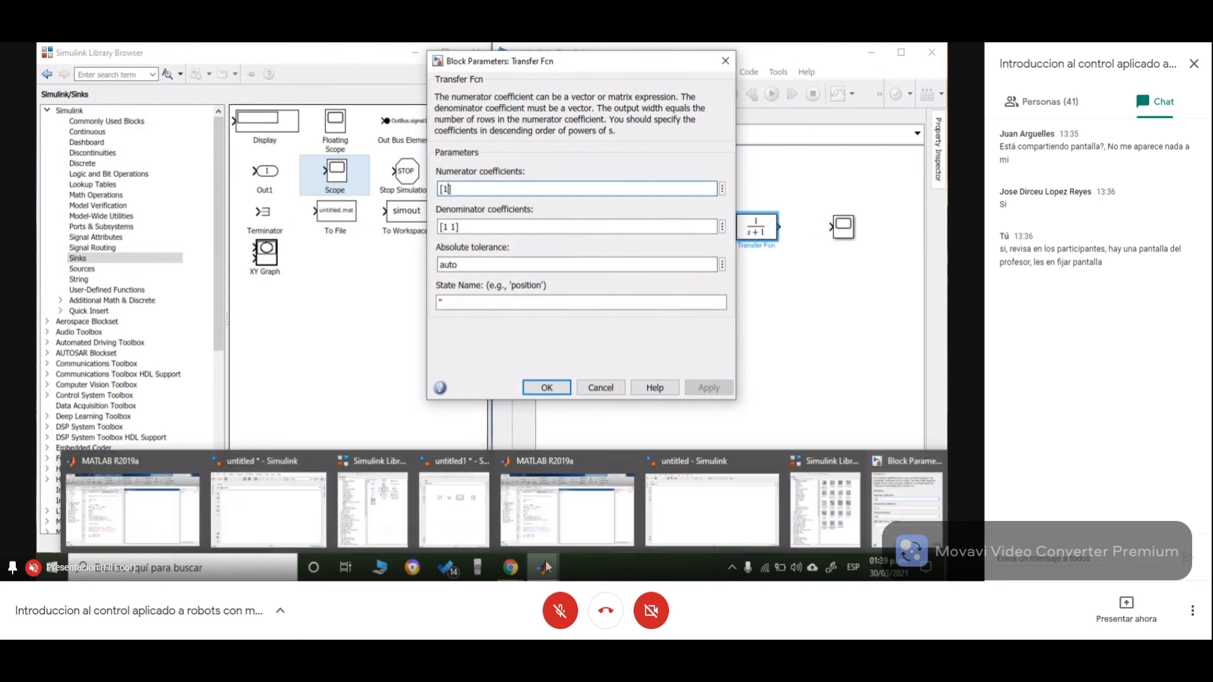
mouse_move(116, 521)
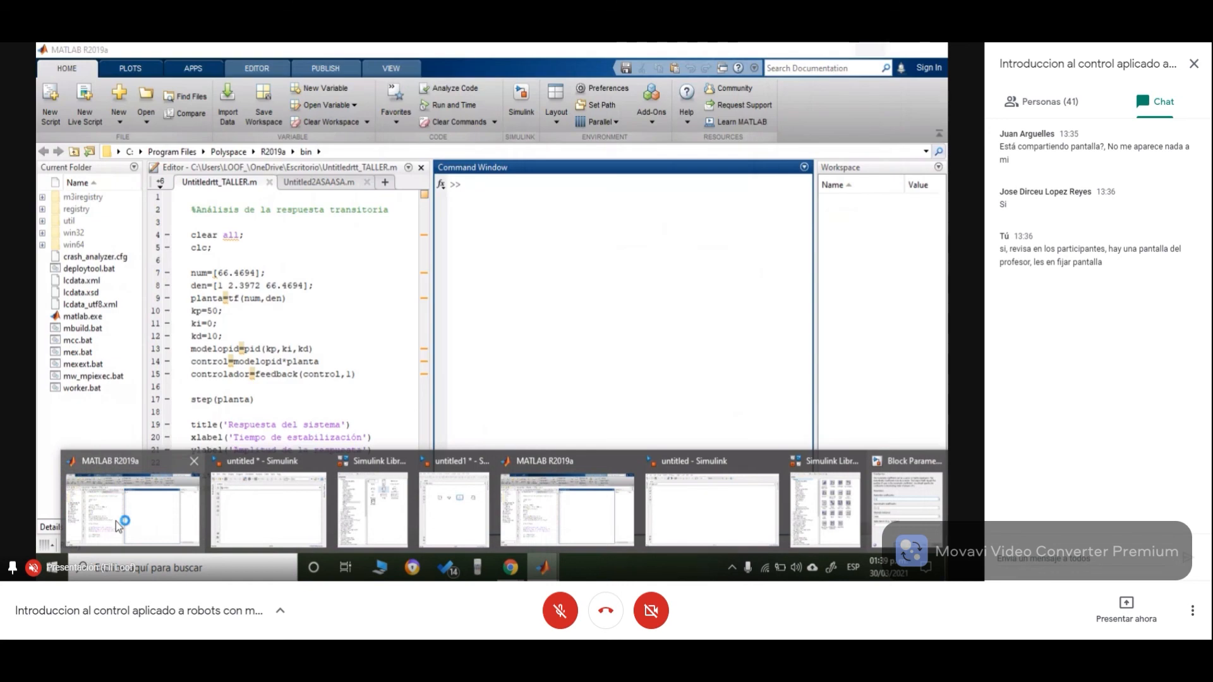
left_click(115, 521)
double_click(245, 273)
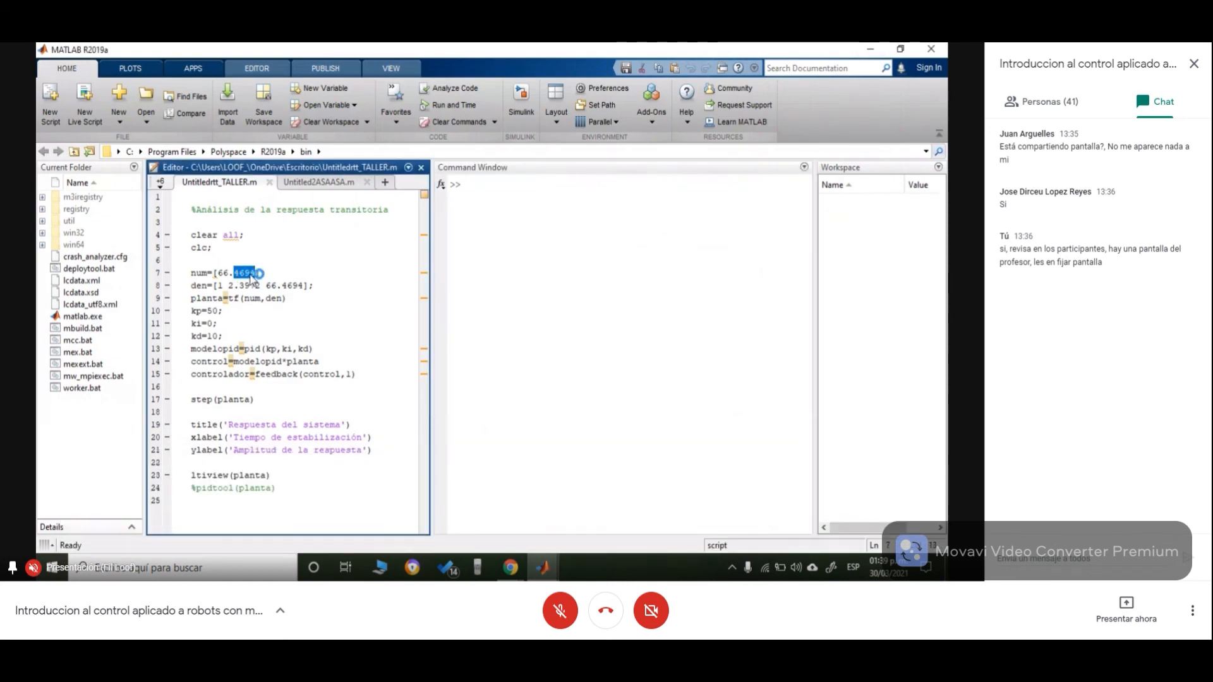
left_click_drag(255, 272, 221, 271)
key("ctrl+c")
- Return to the Transfer Fcn parameters and paste 66.4694 as the numerator coefficients
left_click(542, 567)
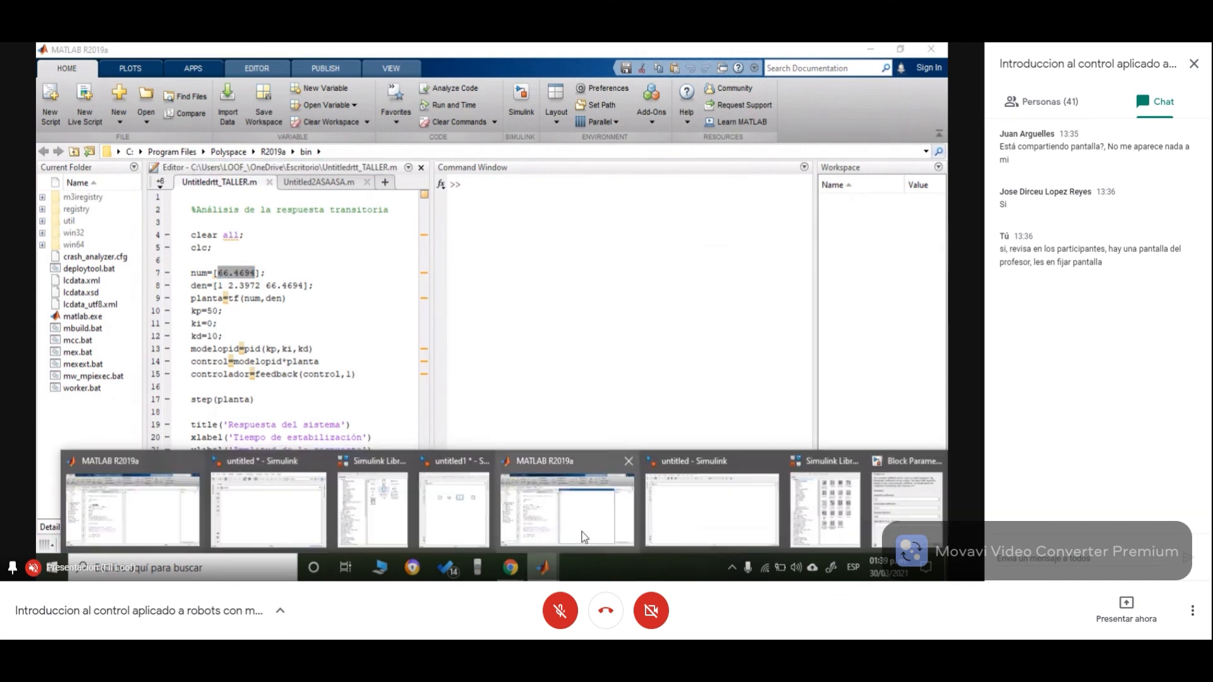
left_click(928, 509)
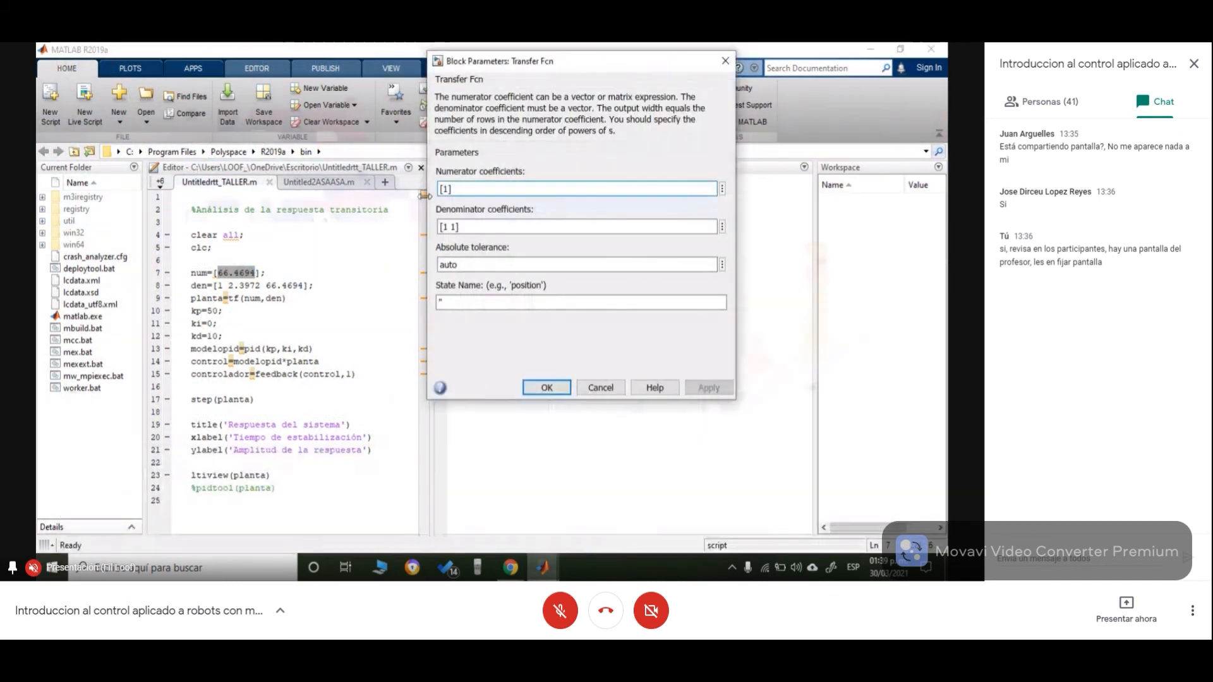
key("BackSpace")
key("ctrl+v")
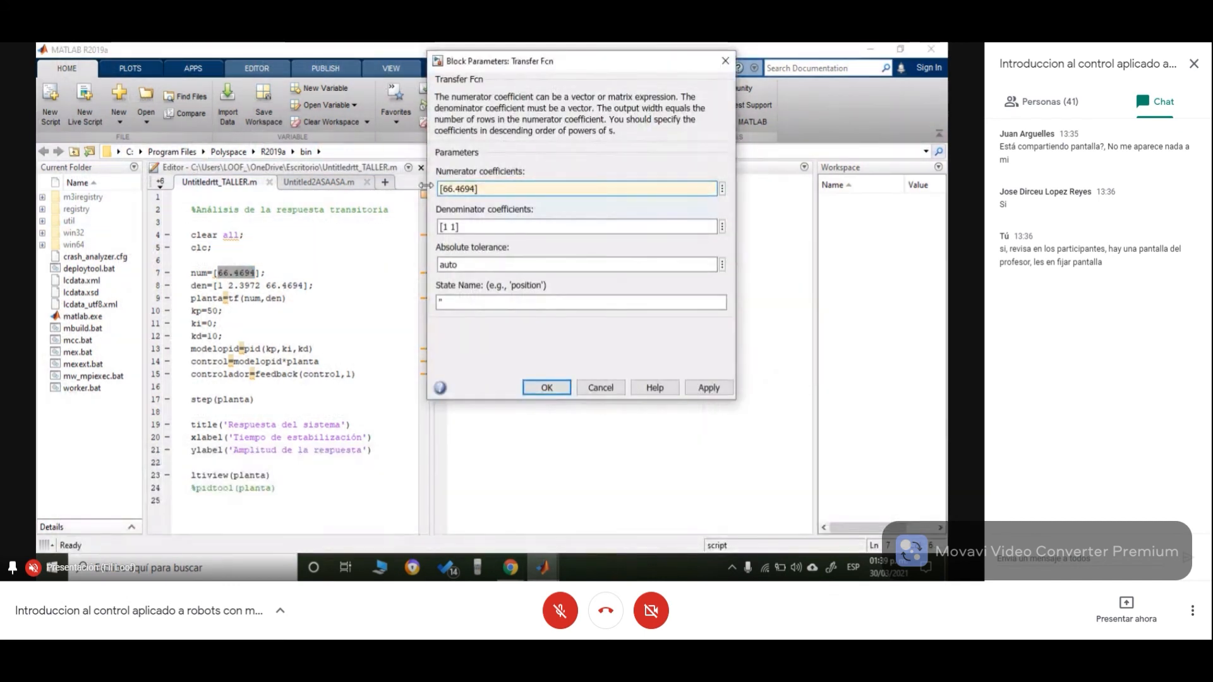
- Remove everything but the leading 1 from the denominator coefficients
left_click_drag(439, 227, 456, 228)
left_click(456, 229)
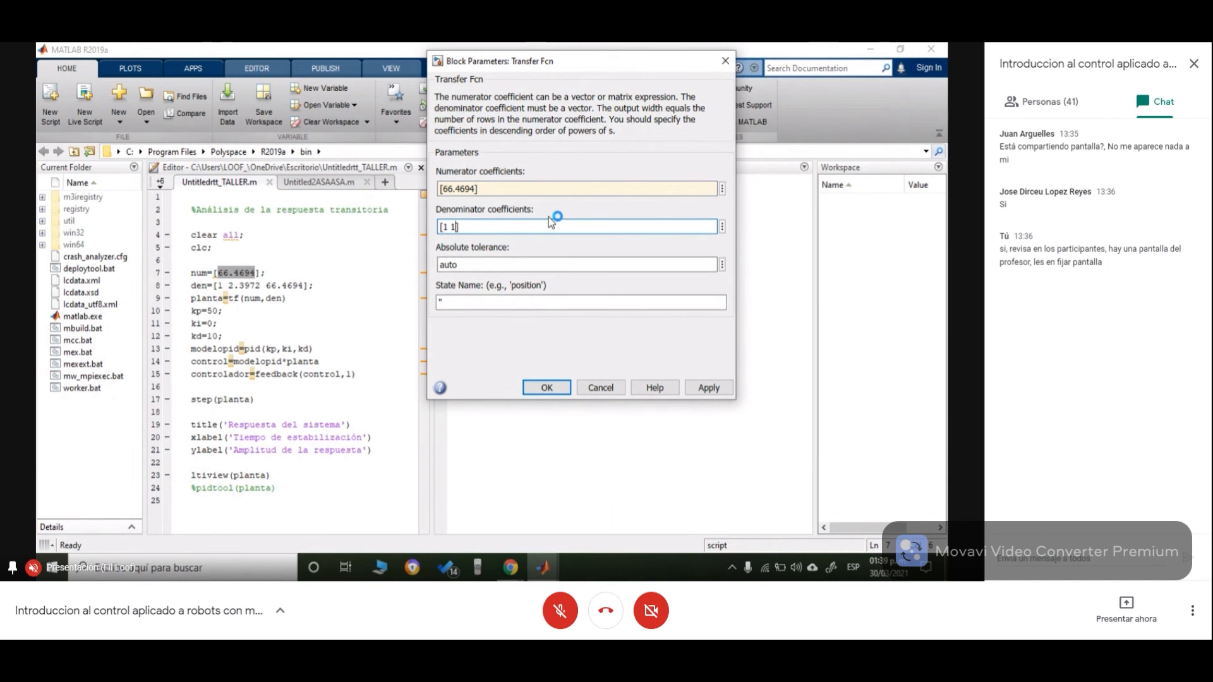
key("BackSpace")
key("BackSpace")
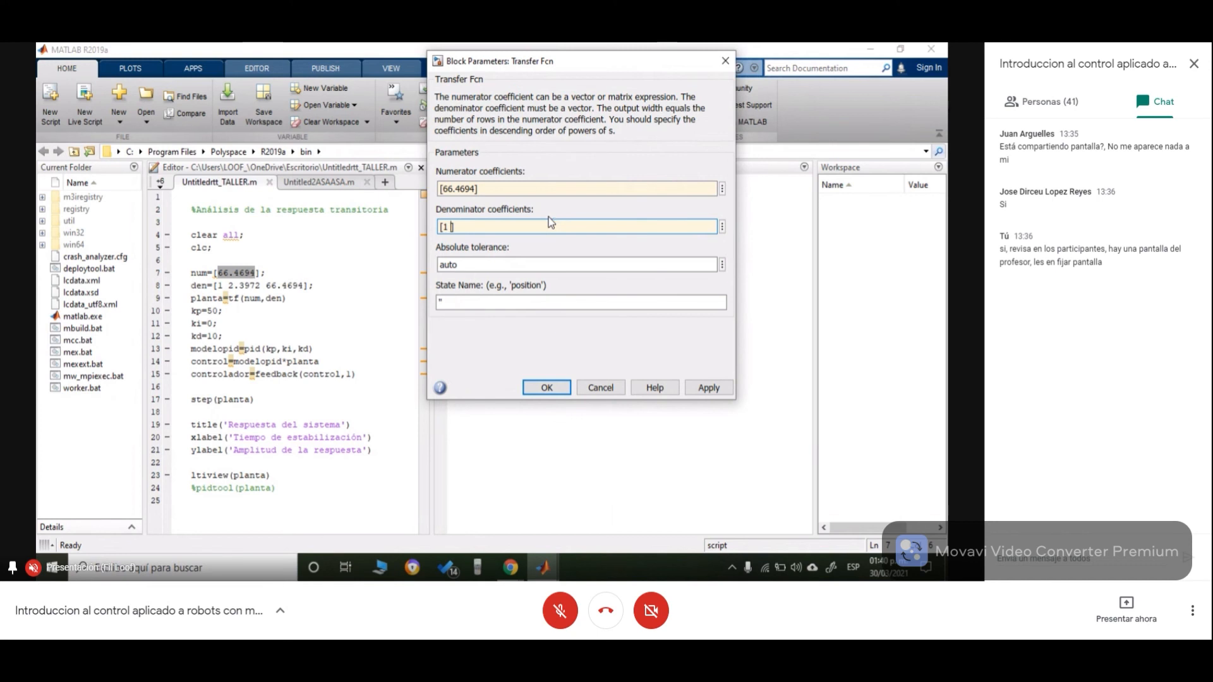
key("BackSpace")
left_click(551, 221)
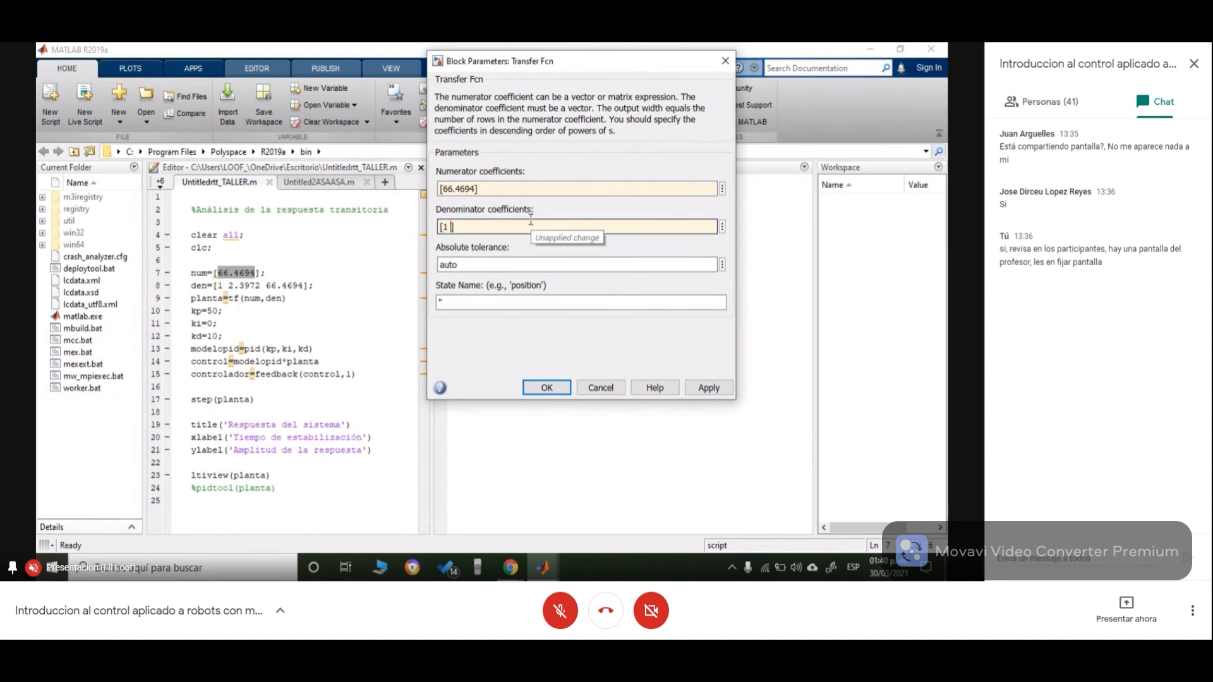
mouse_move(513, 571)
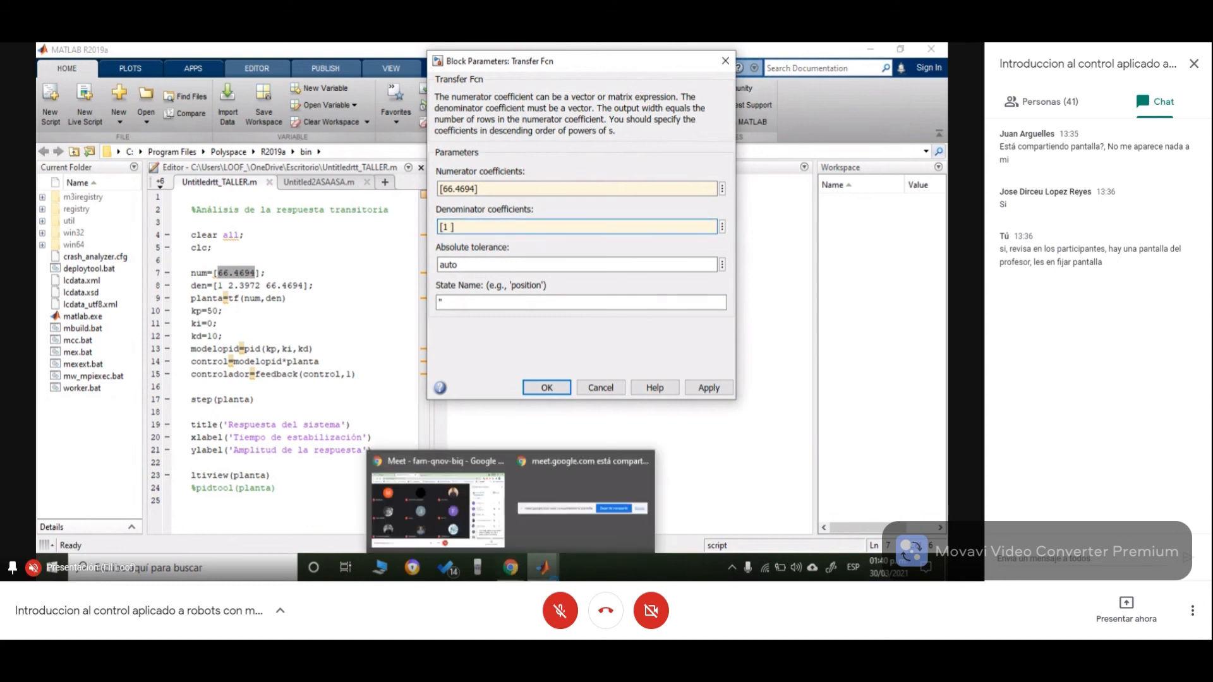
mouse_move(173, 521)
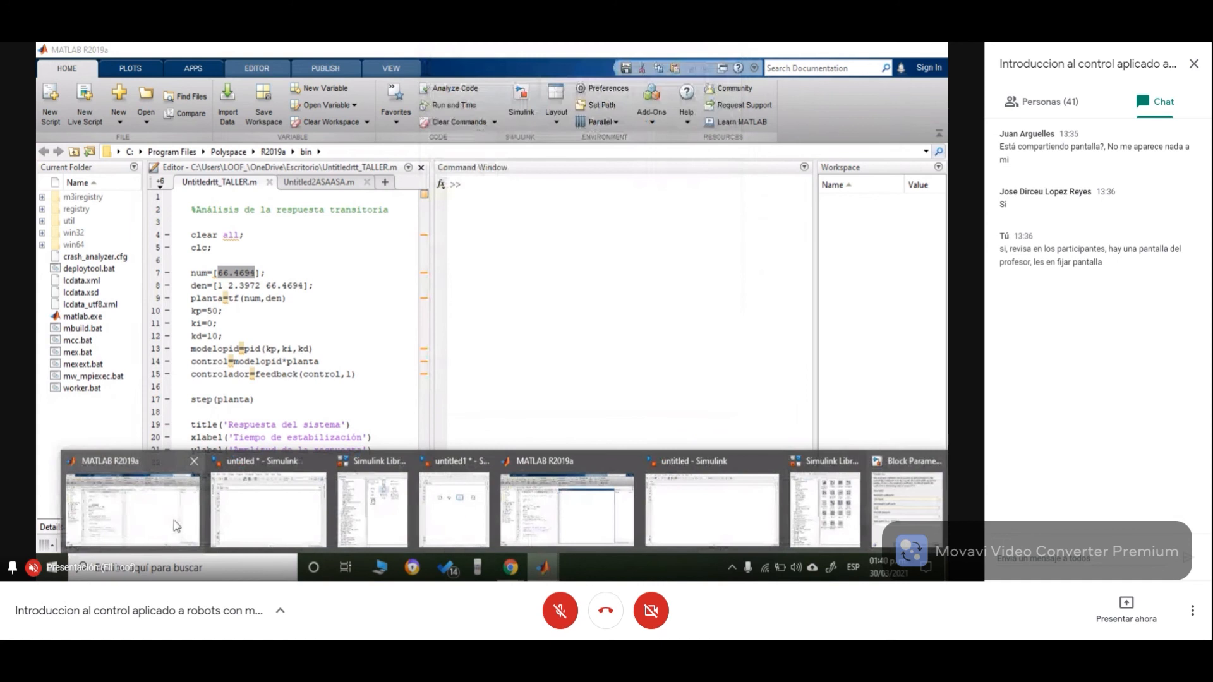
left_click(168, 526)
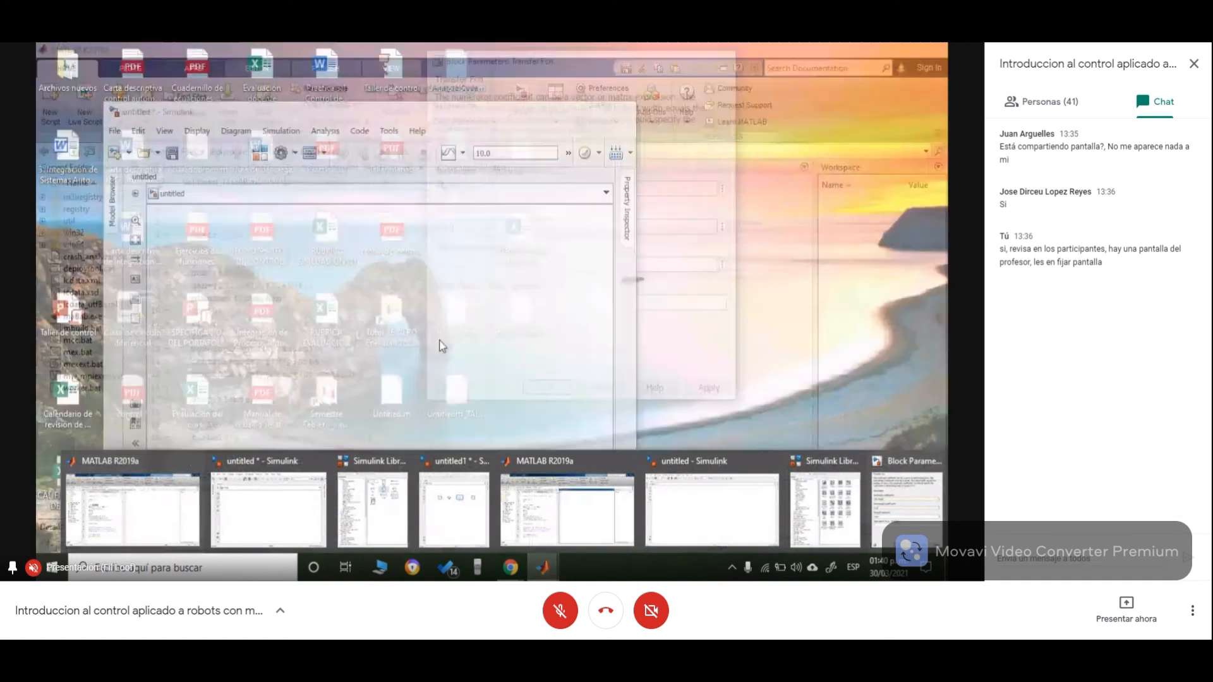
- Complete the denominator coefficients as [1 2.3972 66.4694] and apply the block parameters
type("397")
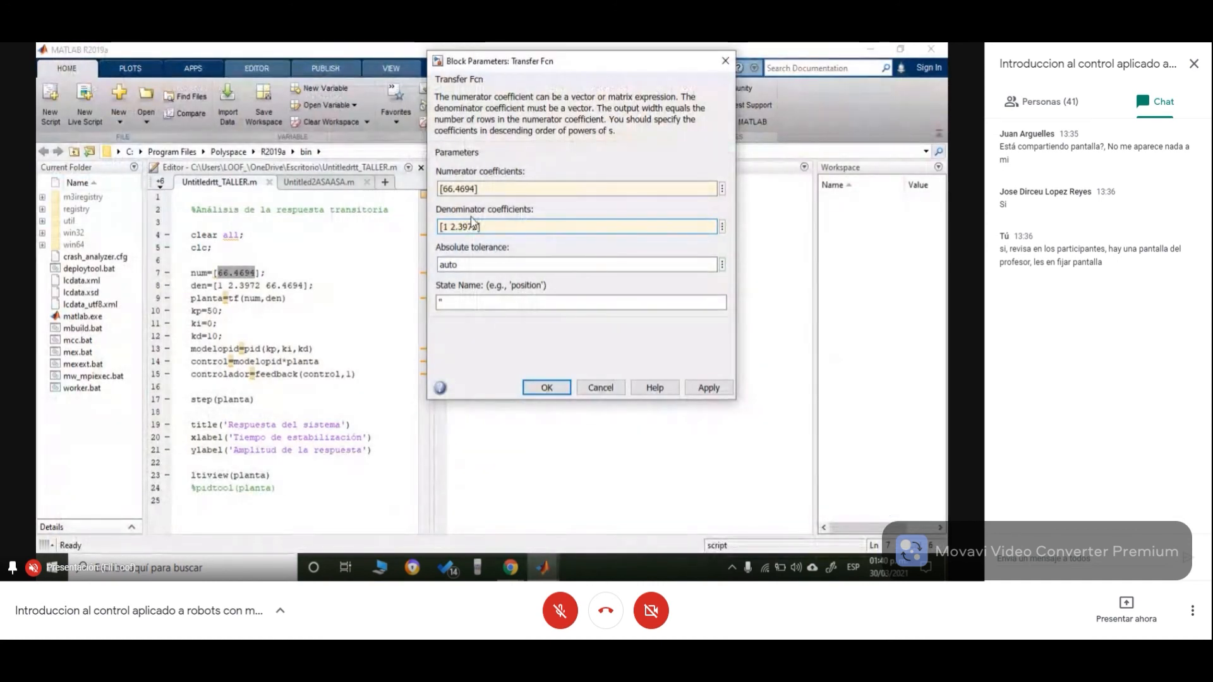
type("2 ")
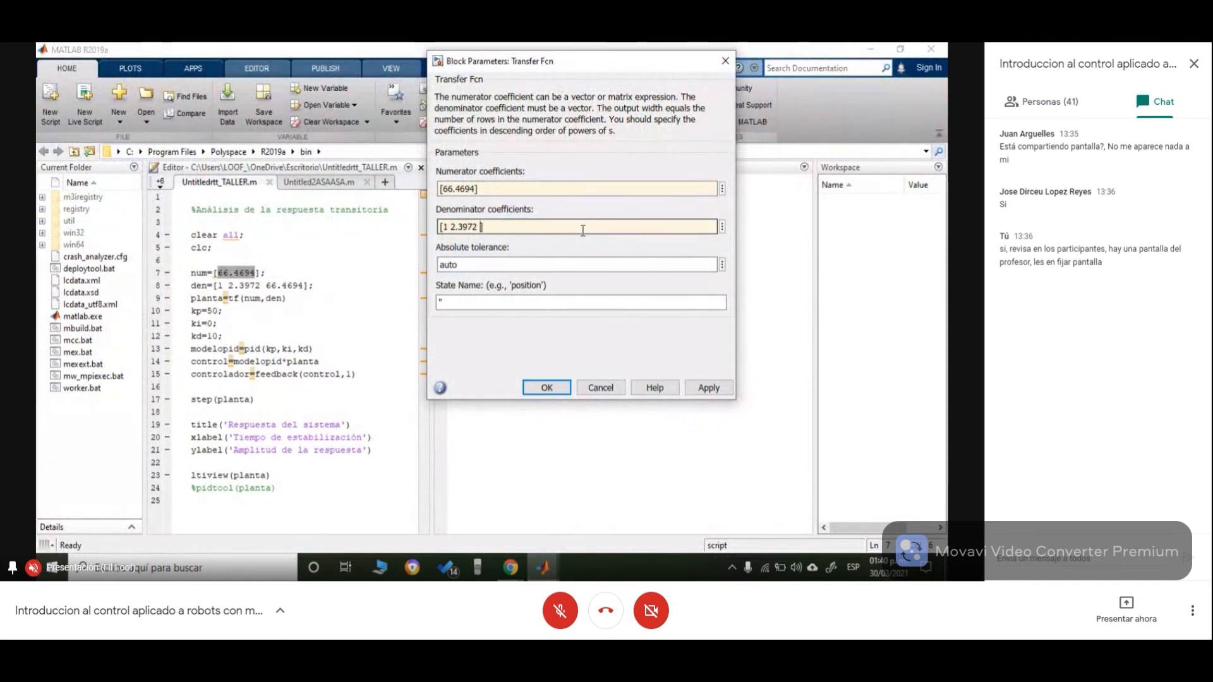
type("66.4694")
left_click(708, 387)
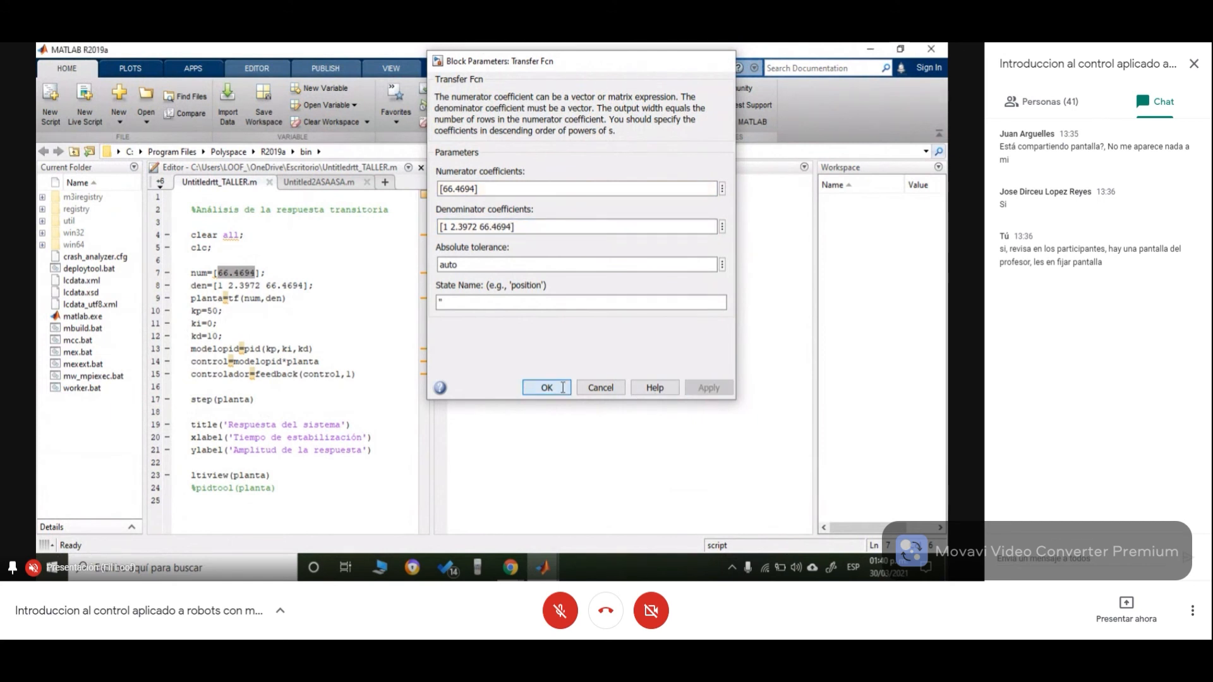
left_click(547, 388)
- Return to the Simulink model, spread the blocks across the canvas and enlarge the Transfer Fcn block to show its full expression
left_click(534, 572)
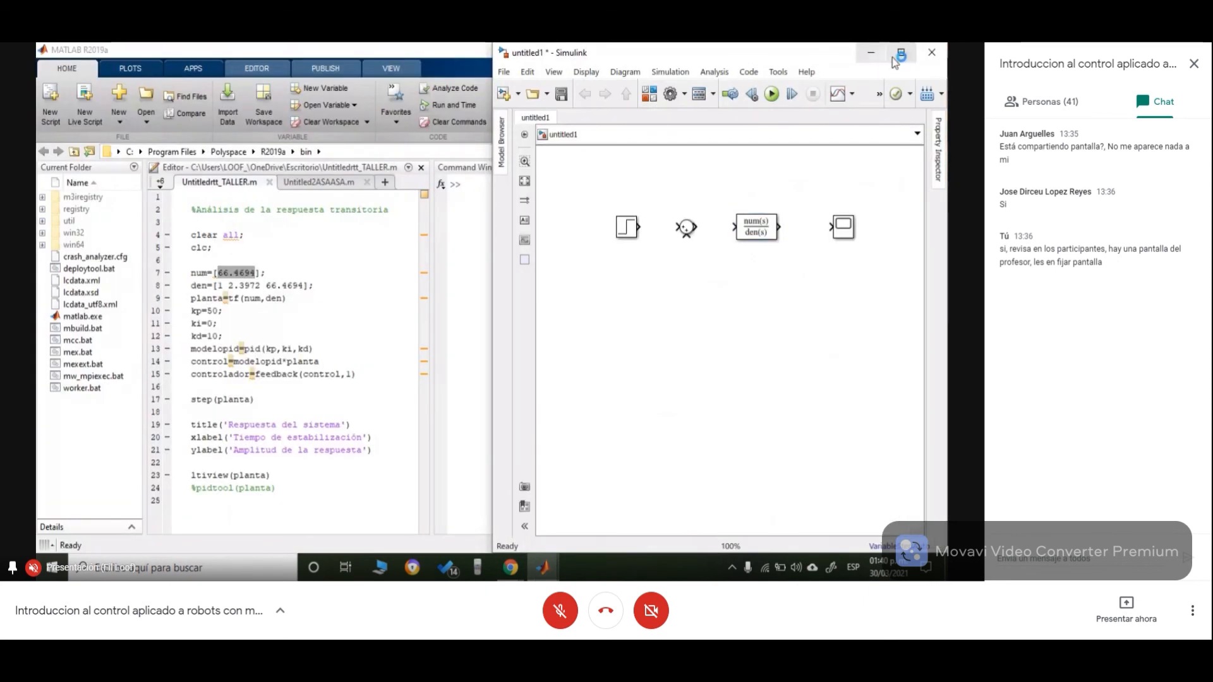
left_click(515, 512)
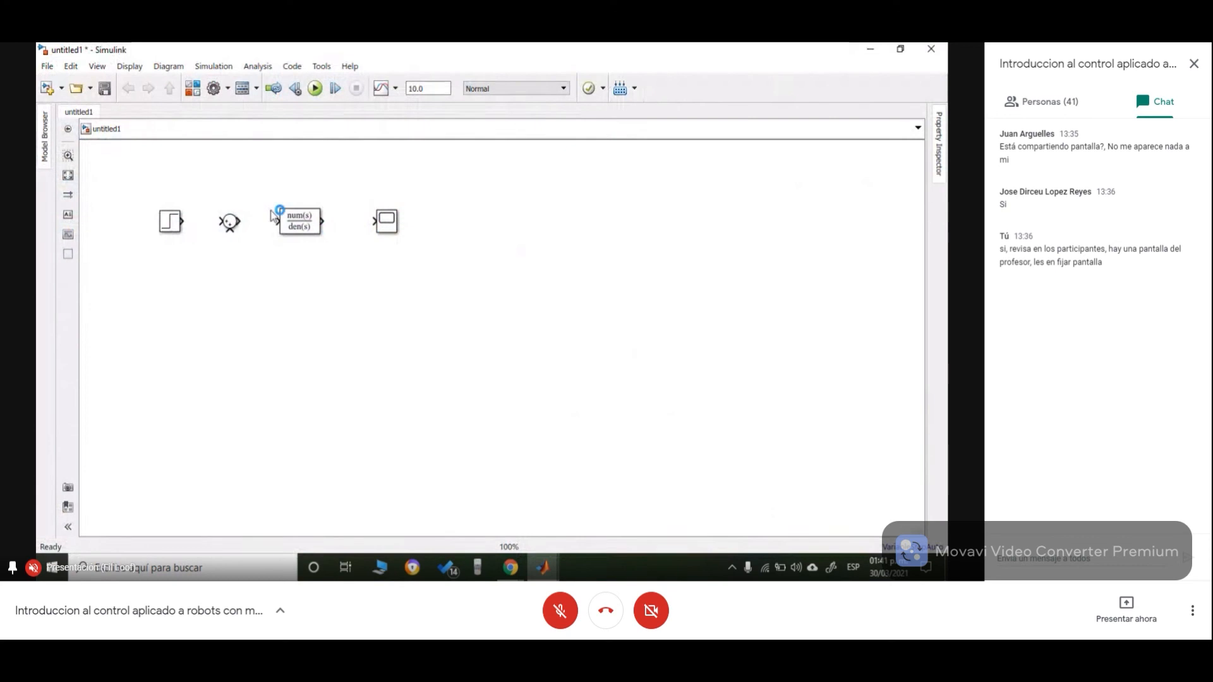
left_click_drag(158, 183, 411, 267)
left_click_drag(390, 227, 610, 256)
left_click(608, 365)
left_click_drag(424, 244, 541, 263)
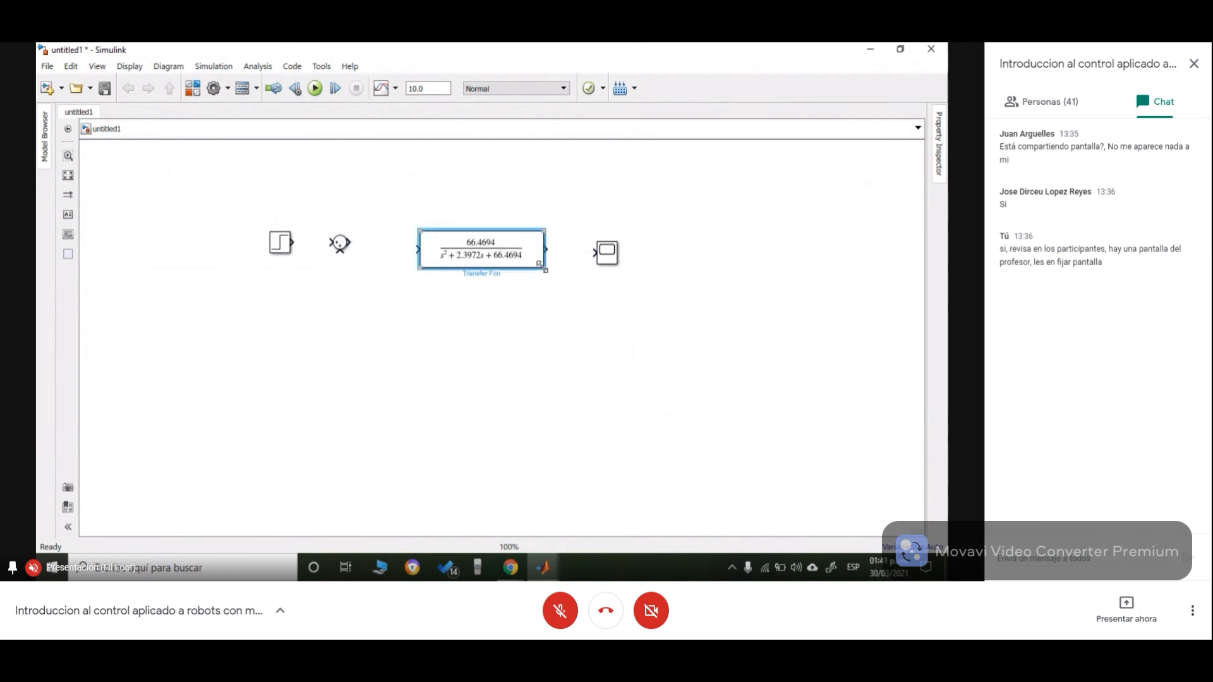
left_click_drag(463, 247, 455, 242)
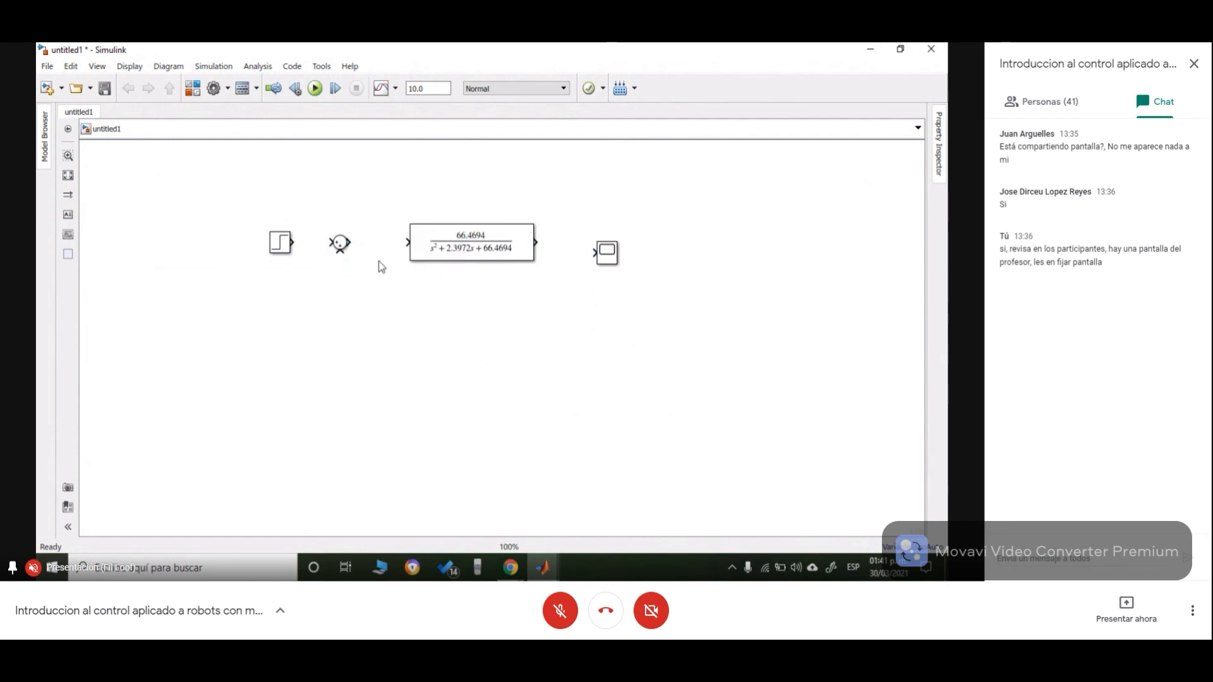
- Nudge the Sum block slightly right toward the Transfer Fcn block
left_click(341, 244)
left_click_drag(341, 244, 350, 244)
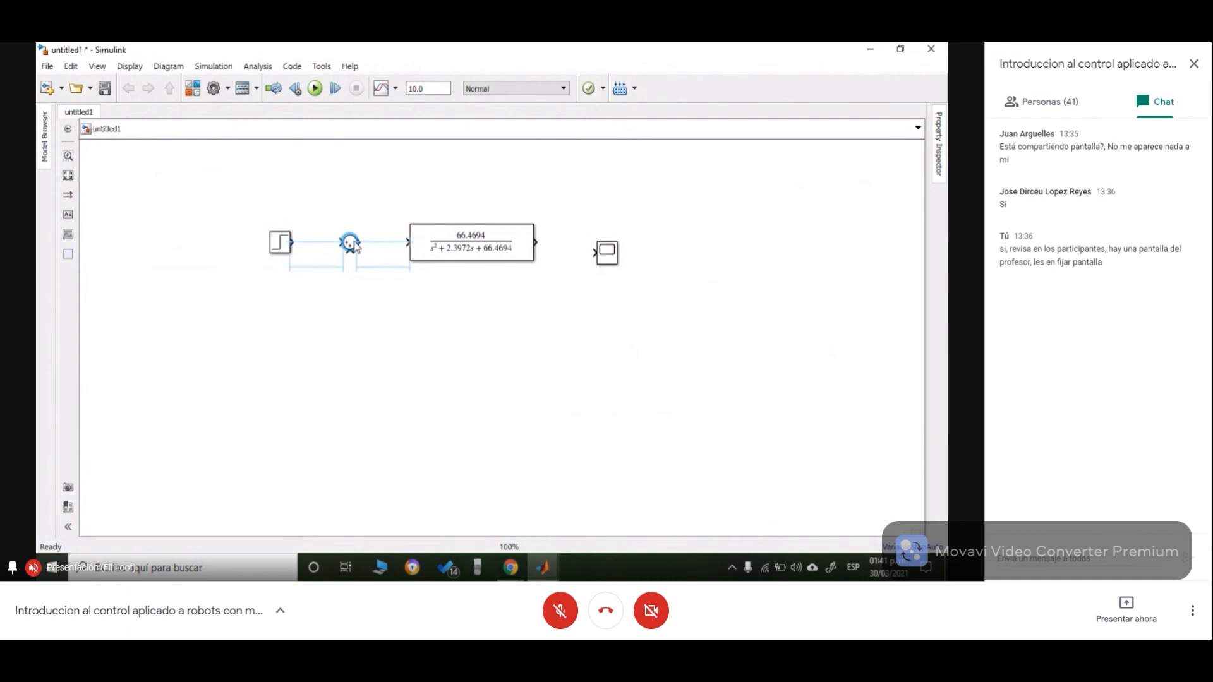
left_click(366, 267)
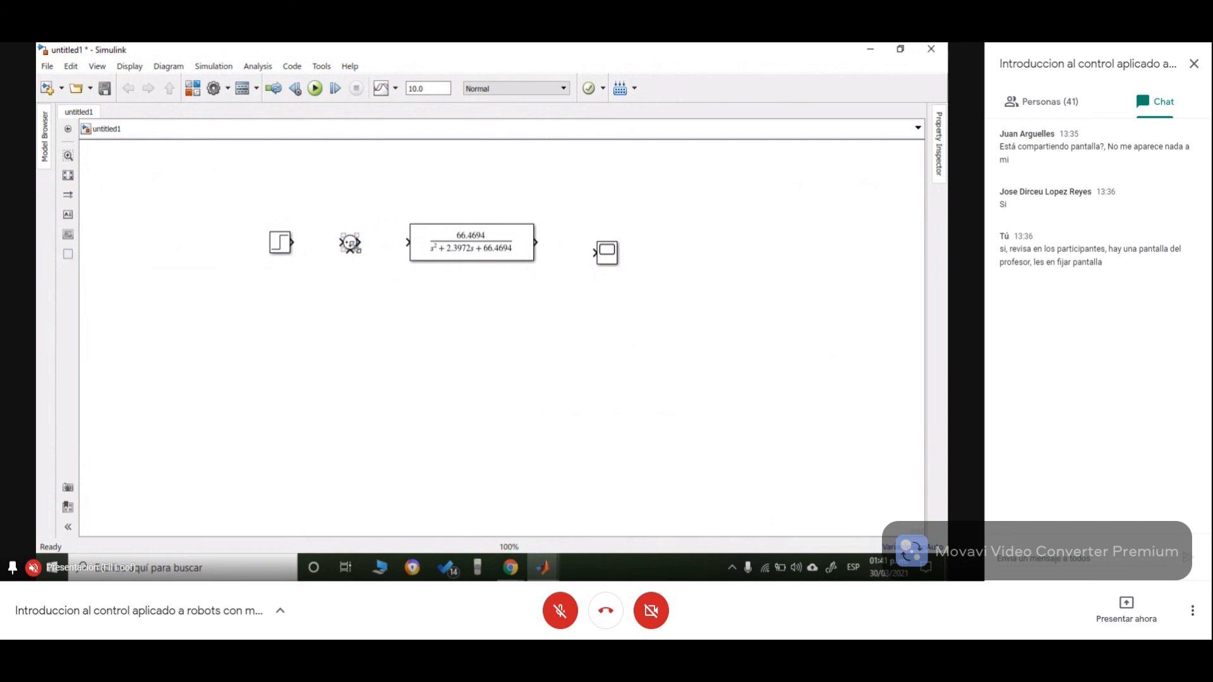
- Set the Sum block's list of signs to |+- and apply
double_click(609, 245)
double_click(350, 243)
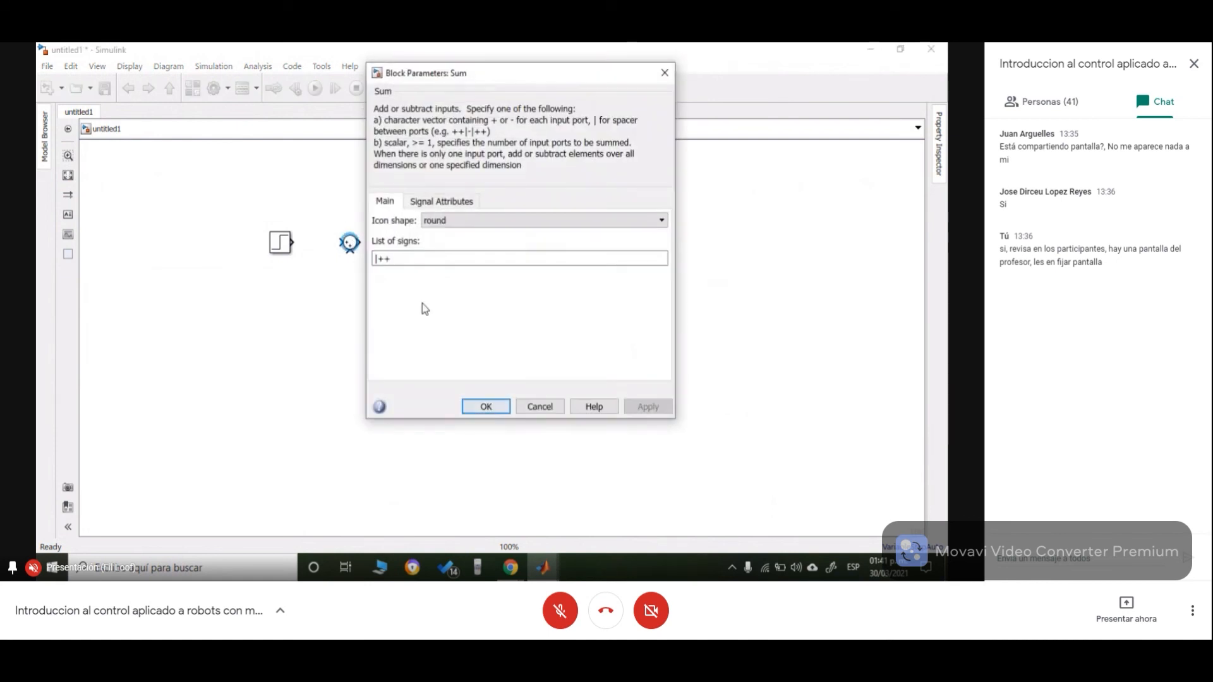
left_click(412, 263)
key("BackSpace")
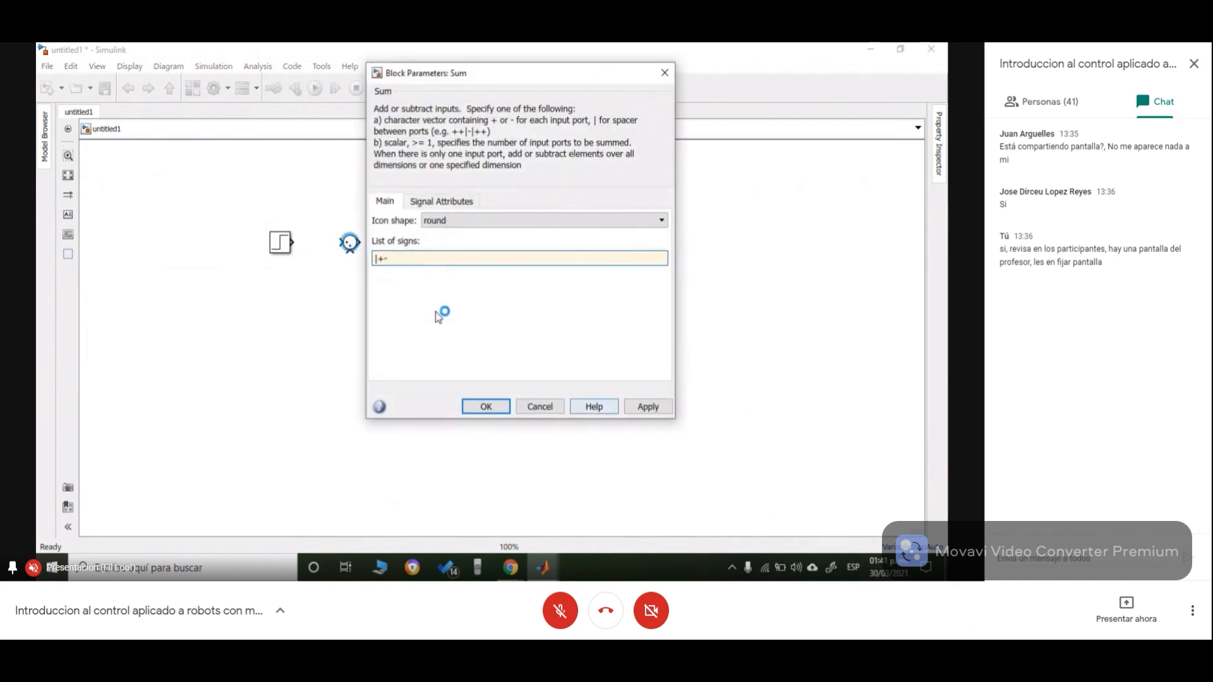
type("-")
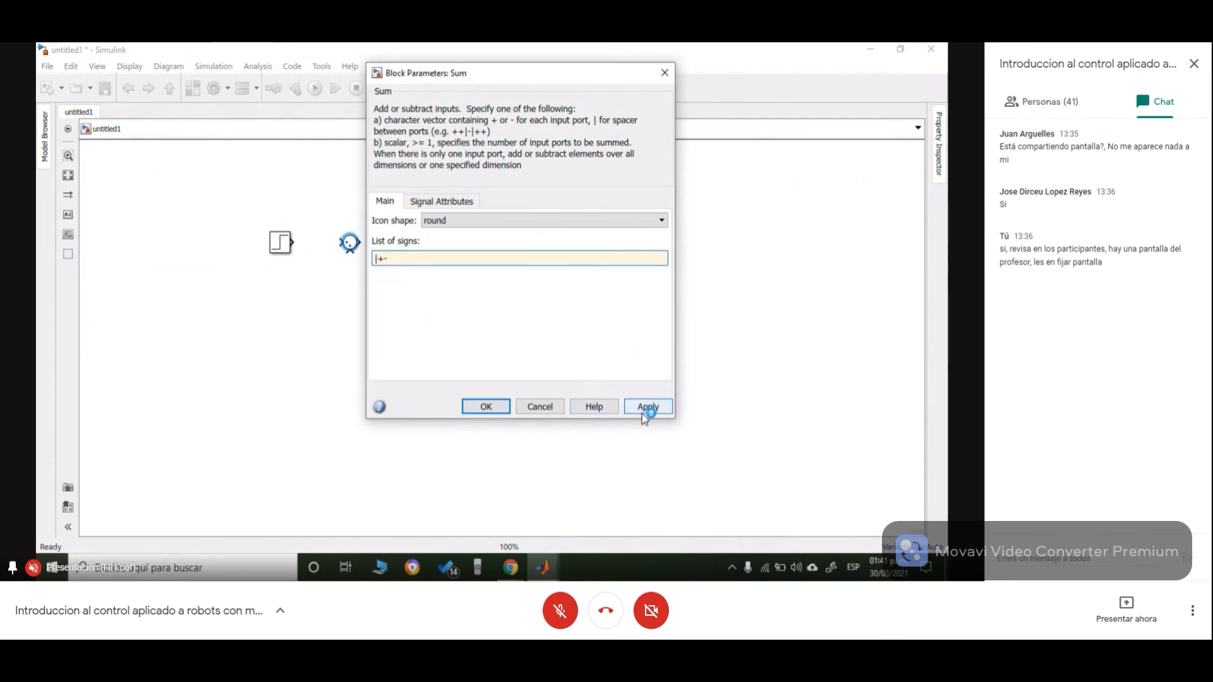
left_click(645, 407)
left_click(488, 408)
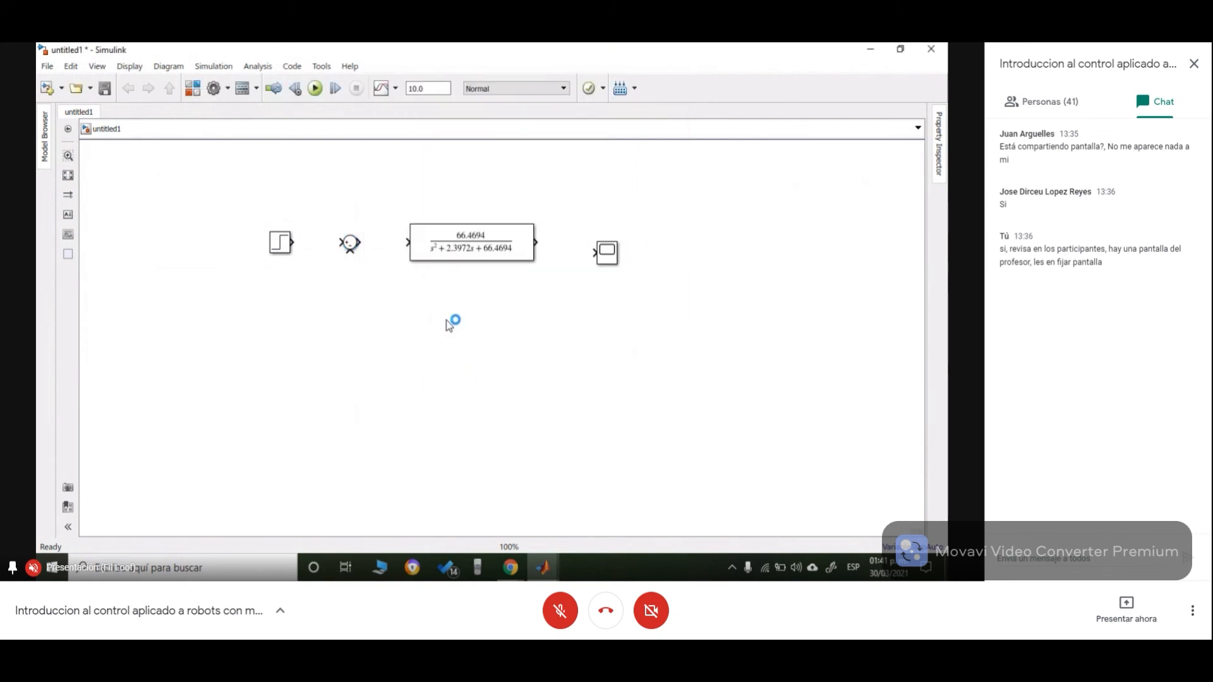
- Wire Sum to Transfer Fcn to Scope in series and route a feedback line from the Transfer Fcn output to the Sum's lower input
left_click_drag(358, 247, 408, 242)
left_click_drag(536, 242, 606, 243)
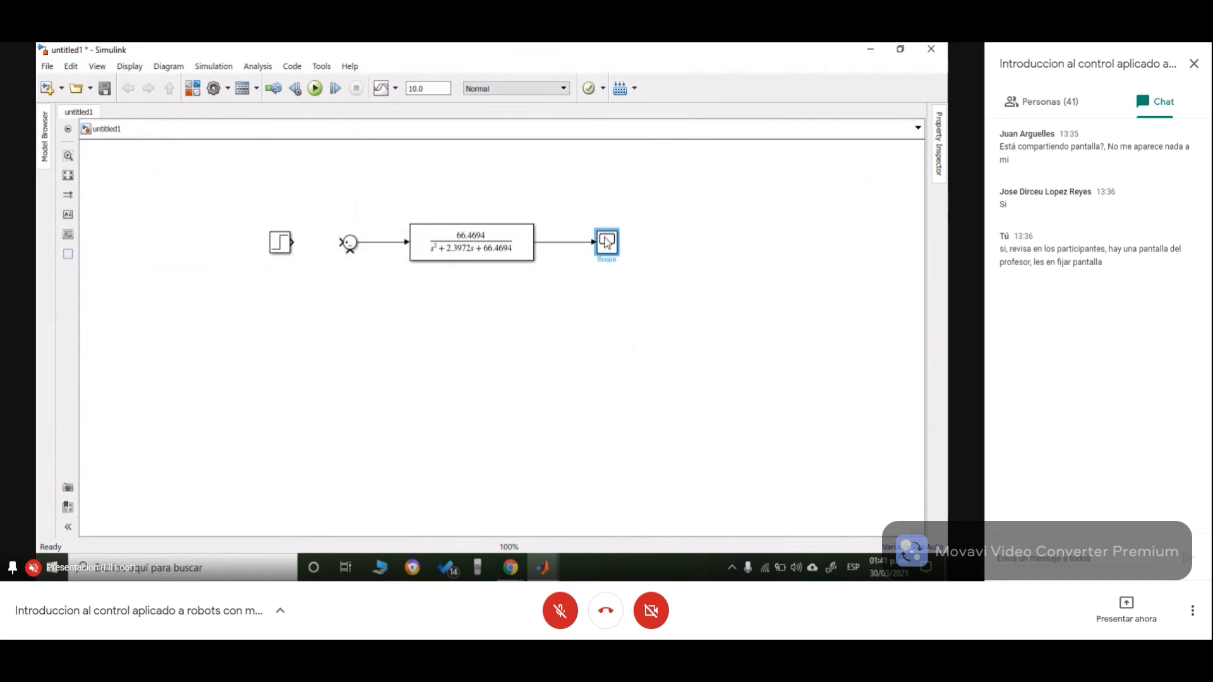
mouse_move(349, 251)
left_mouse_down()
mouse_move(470, 364)
mouse_move(554, 242)
left_mouse_up()
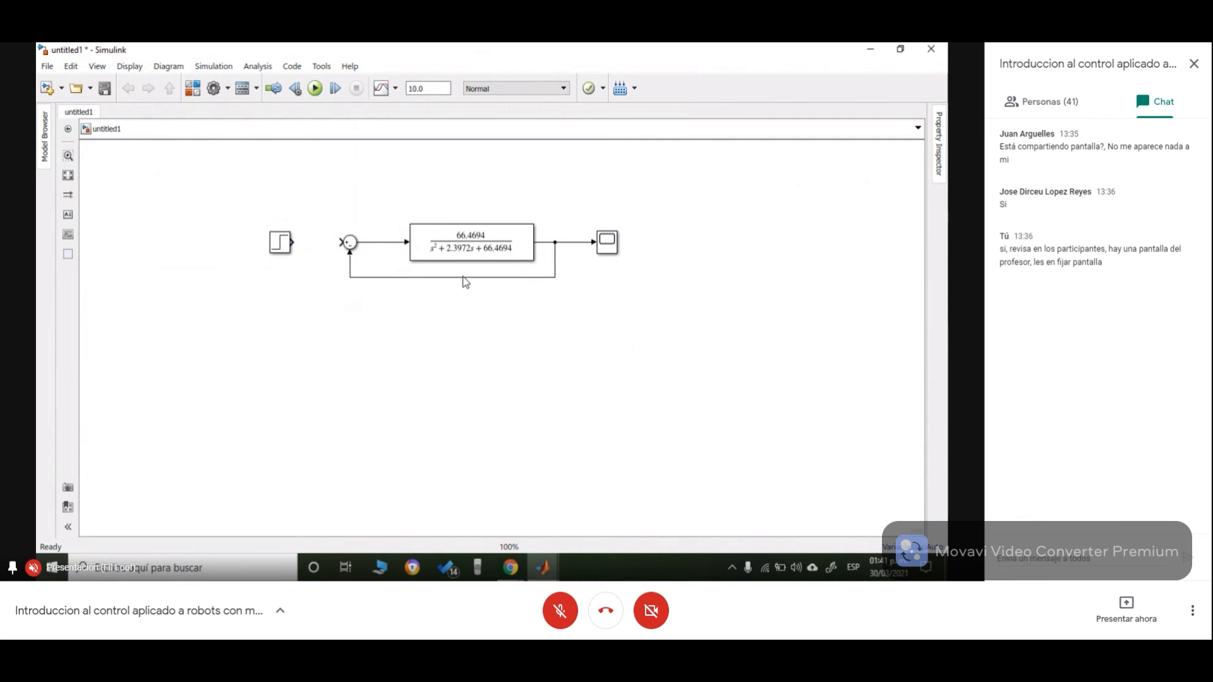
left_click_drag(461, 278, 460, 285)
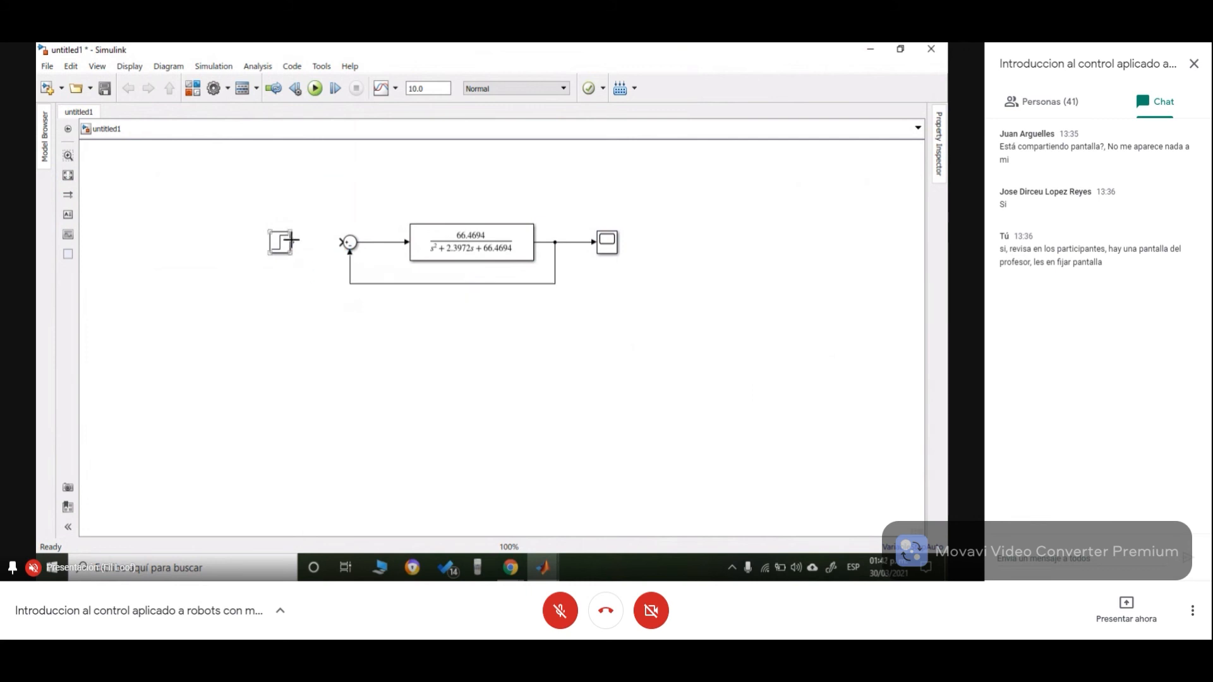
- Connect the Step block to the Sum input and align the Step and Scope blocks with the row
left_click_drag(290, 240, 342, 242)
left_click_drag(279, 243, 302, 243)
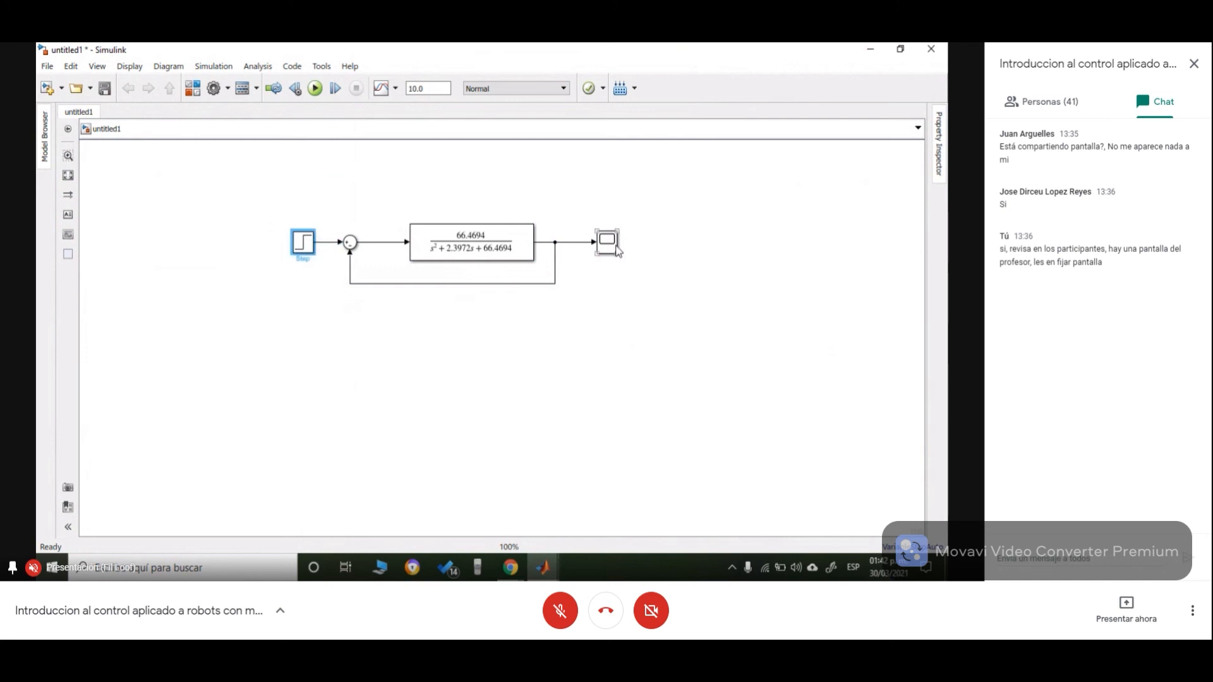
left_click_drag(615, 245, 611, 245)
left_click(631, 348)
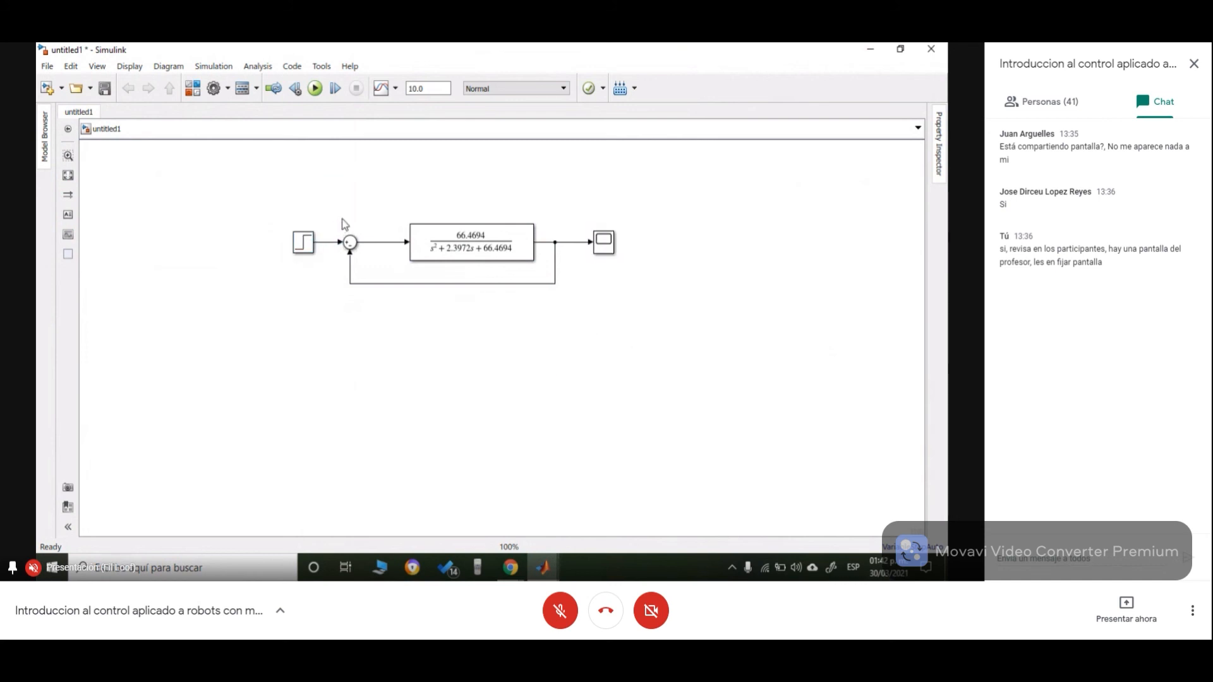
- Run the simulation and open the Scope to inspect the closed-loop step response
left_click(314, 88)
left_click(606, 246)
double_click(602, 259)
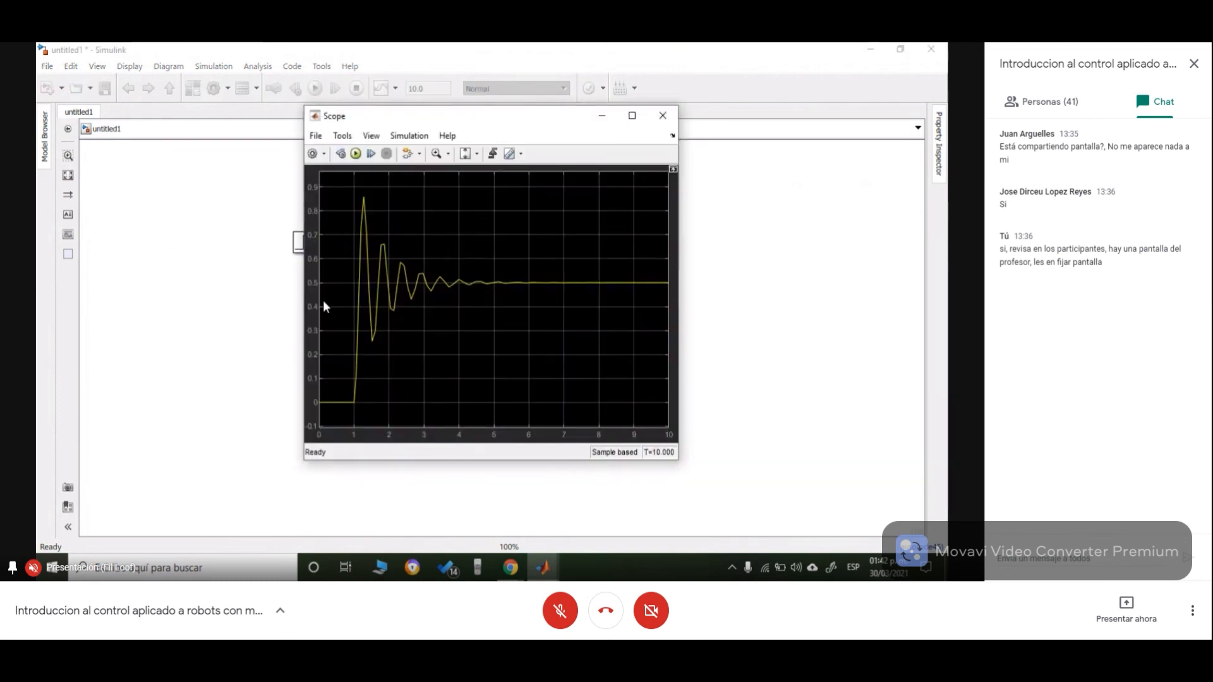
left_click_drag(304, 264, 96, 264)
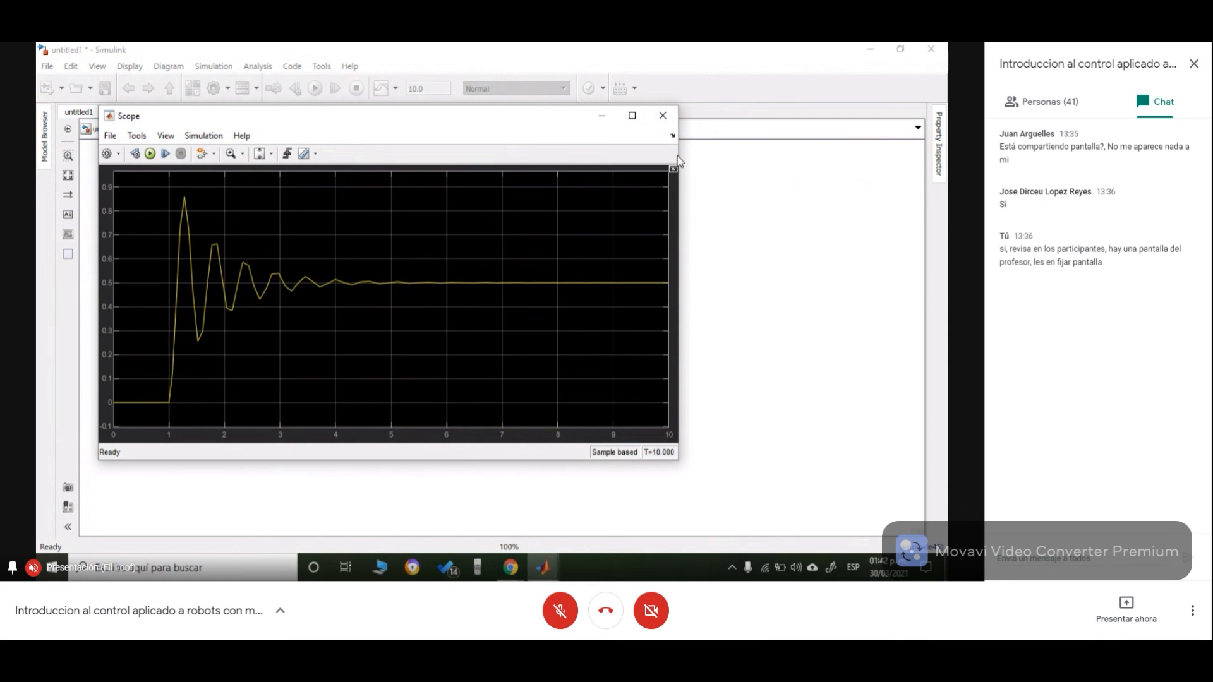
left_click(663, 115)
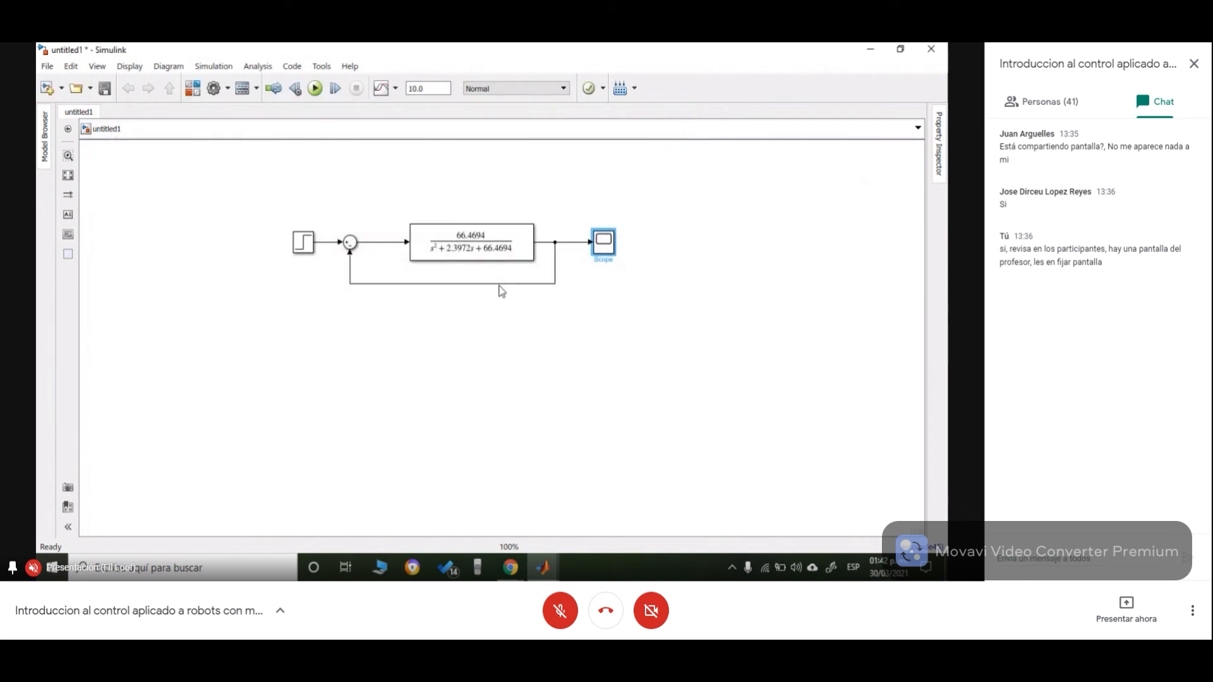
- Set the simulation stop time to 6
left_click(434, 88)
key("BackSpace")
type("6")
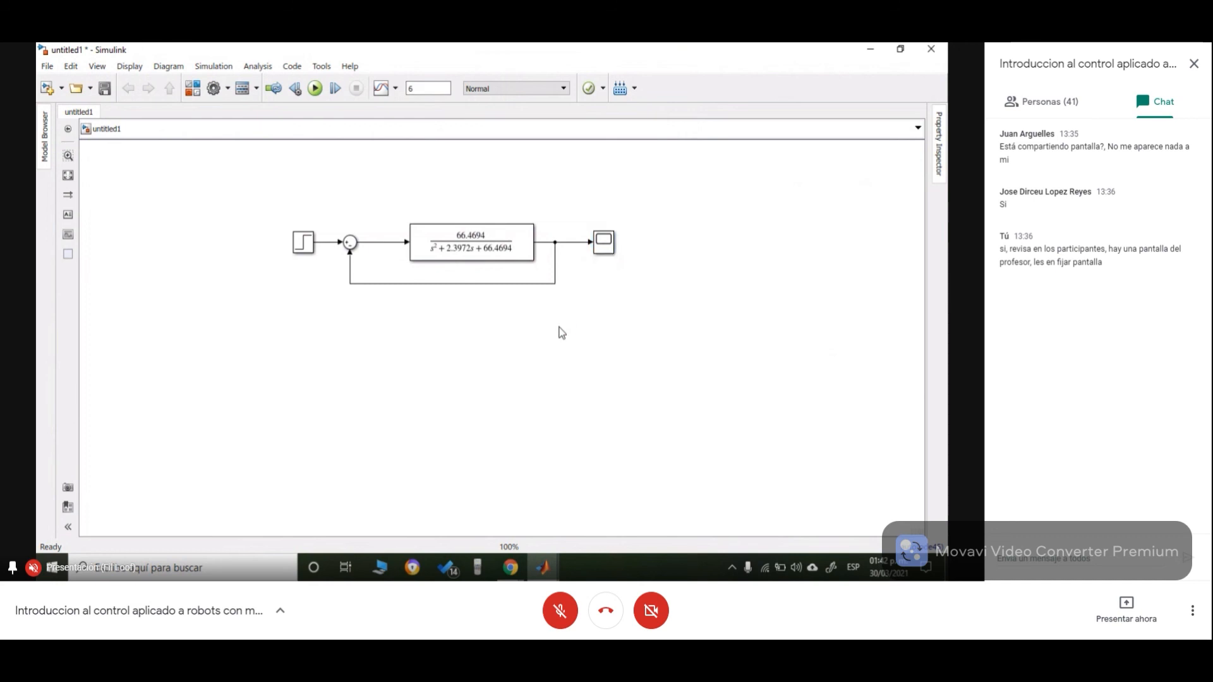
double_click(601, 241)
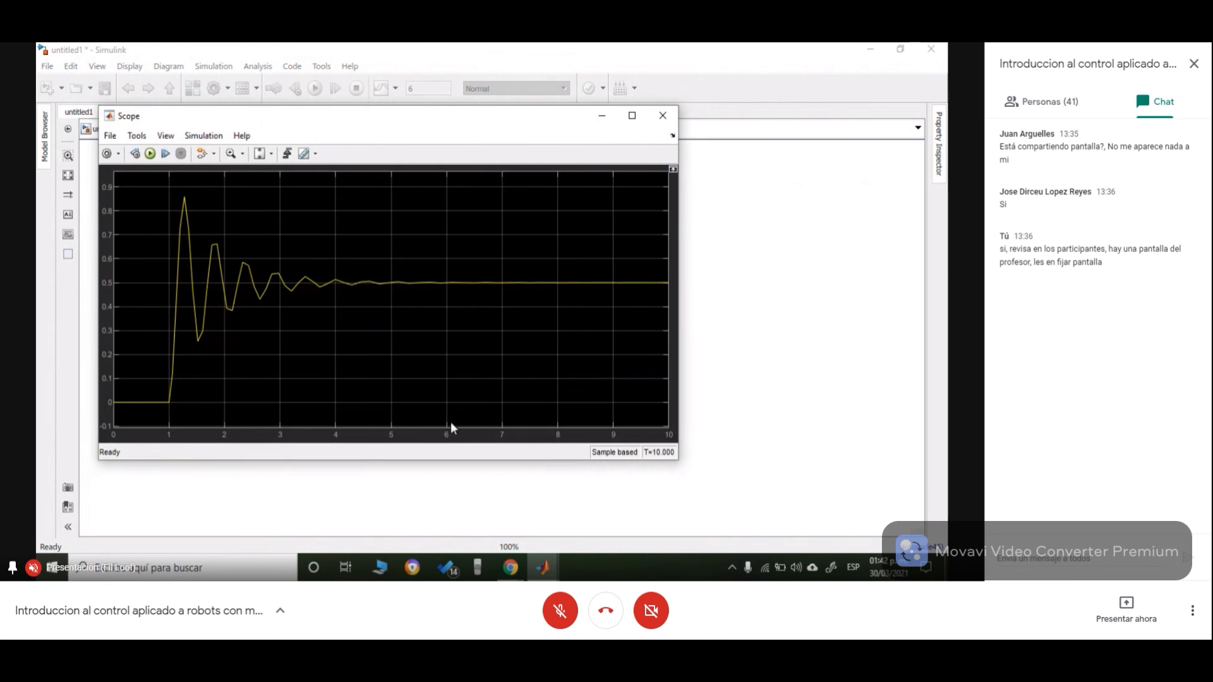
left_click(702, 412)
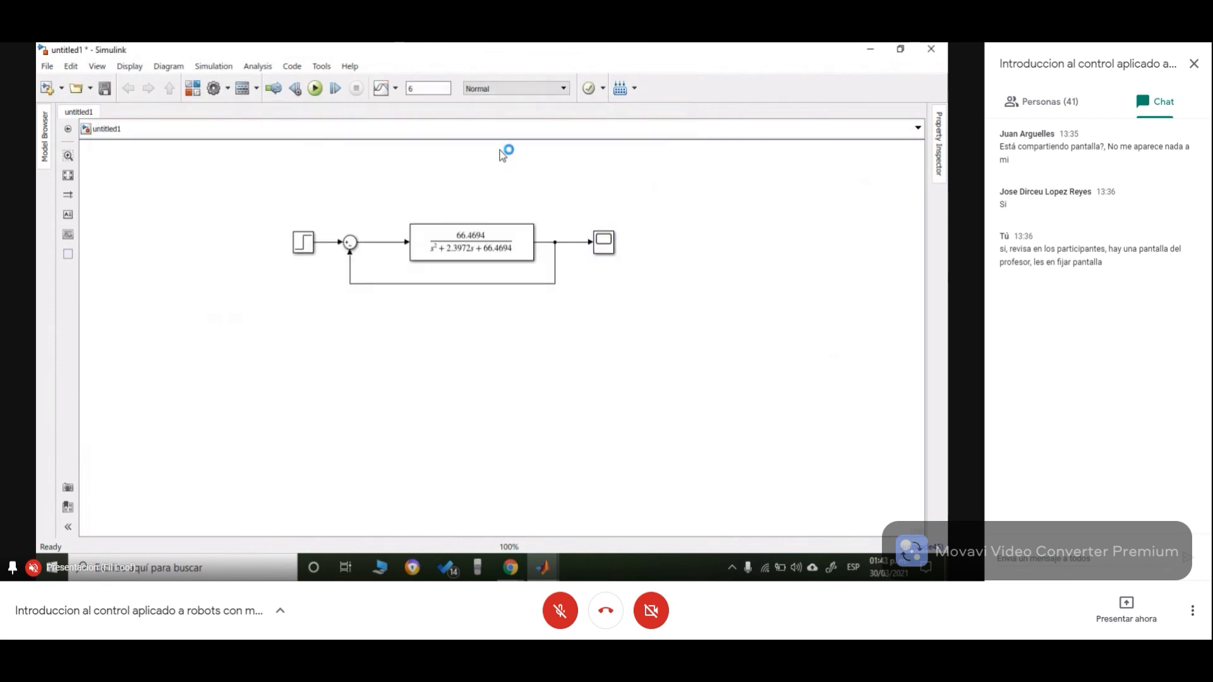
- Rerun the simulation and view the Scope response
left_click(315, 89)
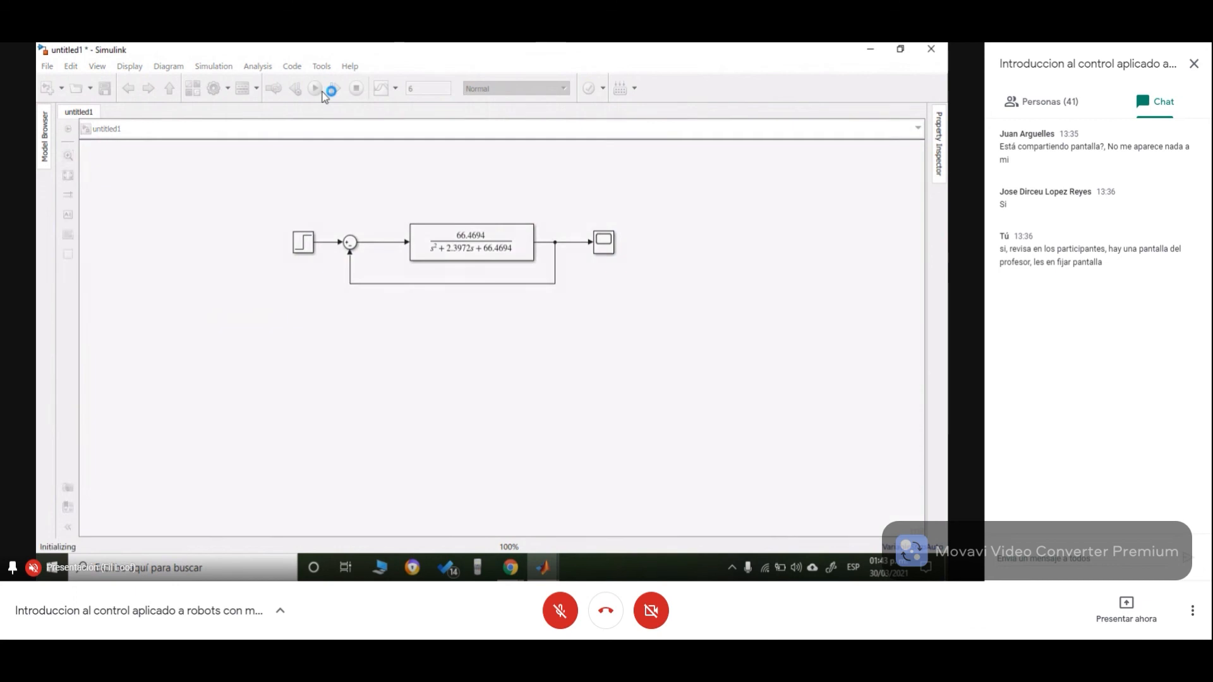
double_click(603, 244)
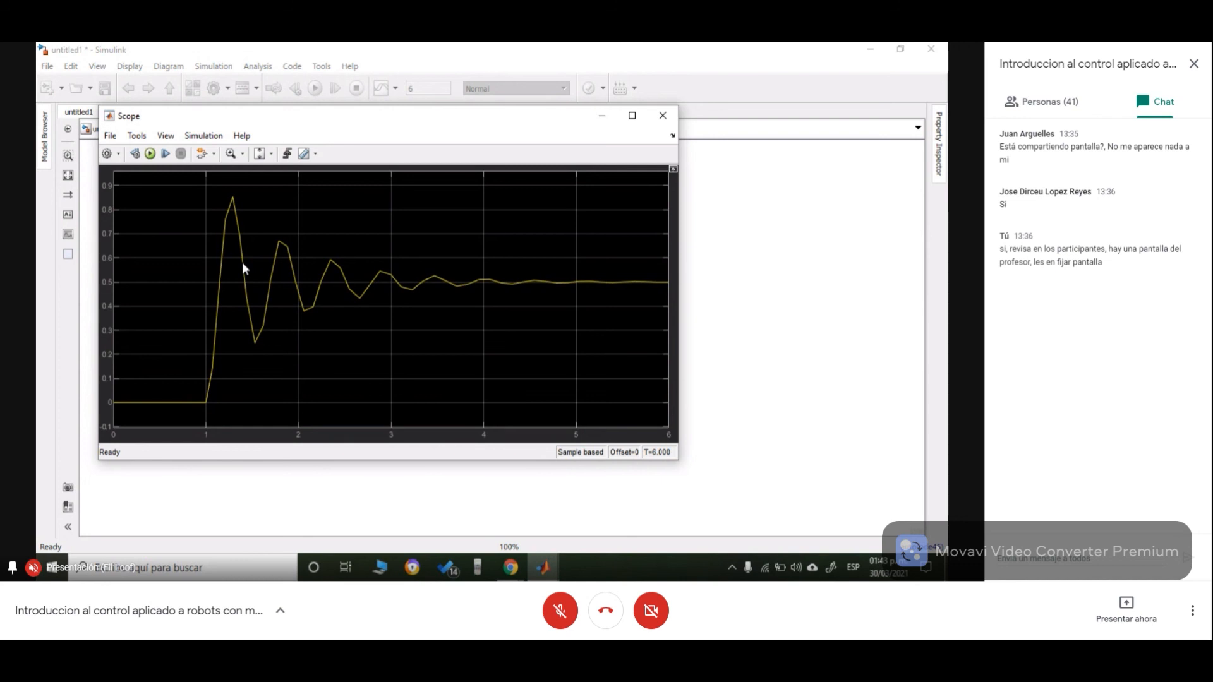
left_click(663, 116)
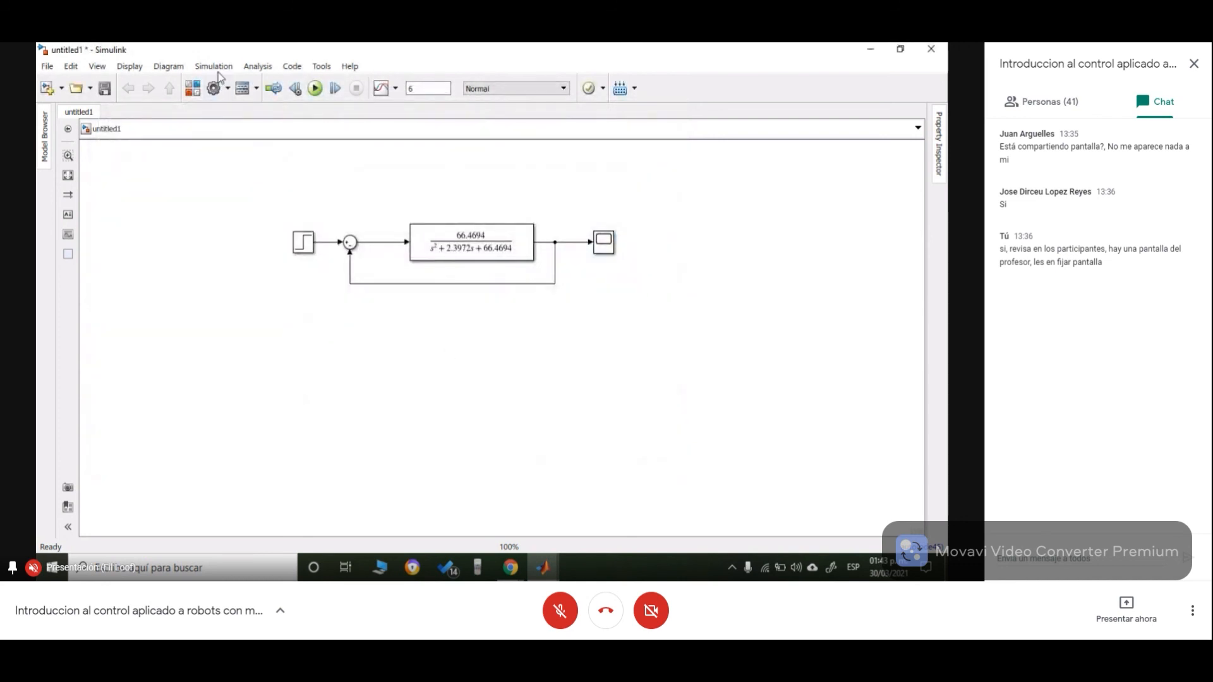
- Open the model configuration parameters and set the solver type to Fixed-step
left_click(218, 69)
left_click(244, 100)
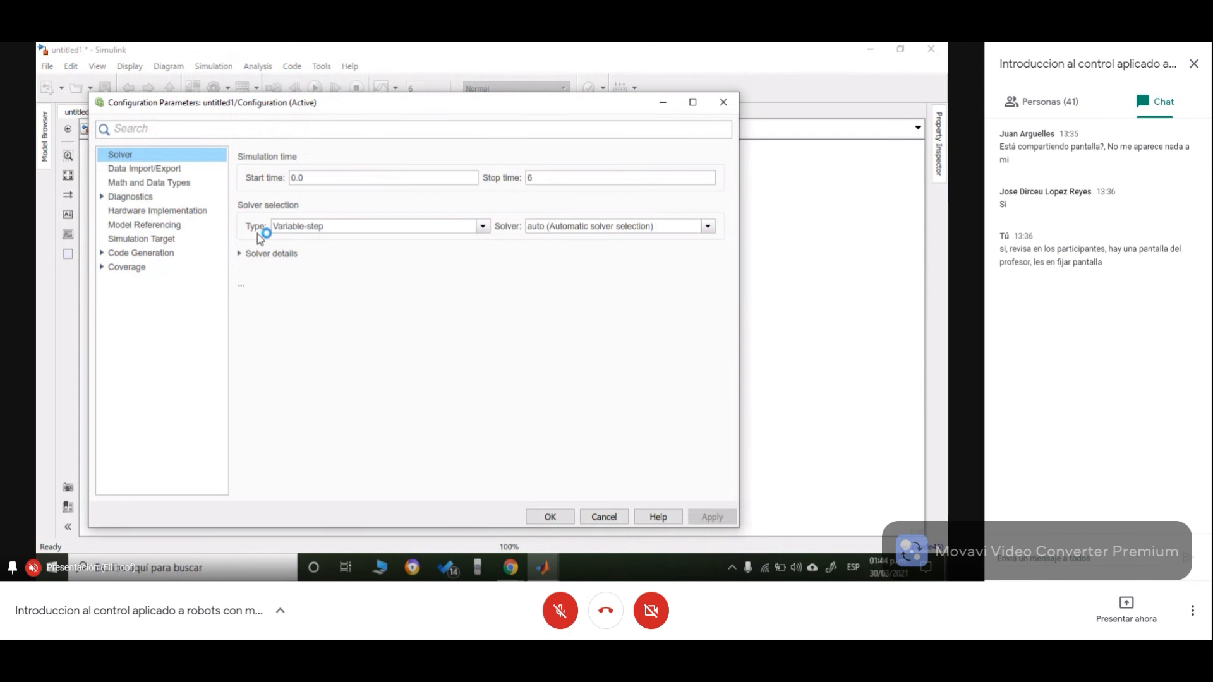
left_click(333, 227)
left_click(336, 252)
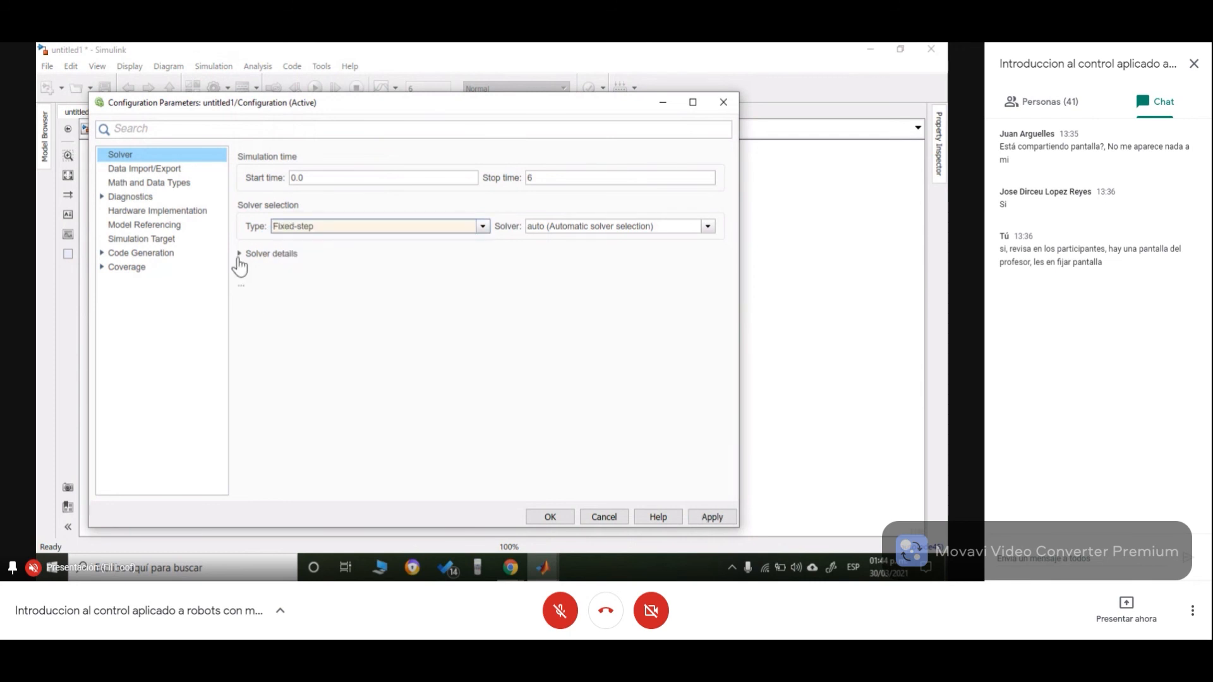
left_click(241, 254)
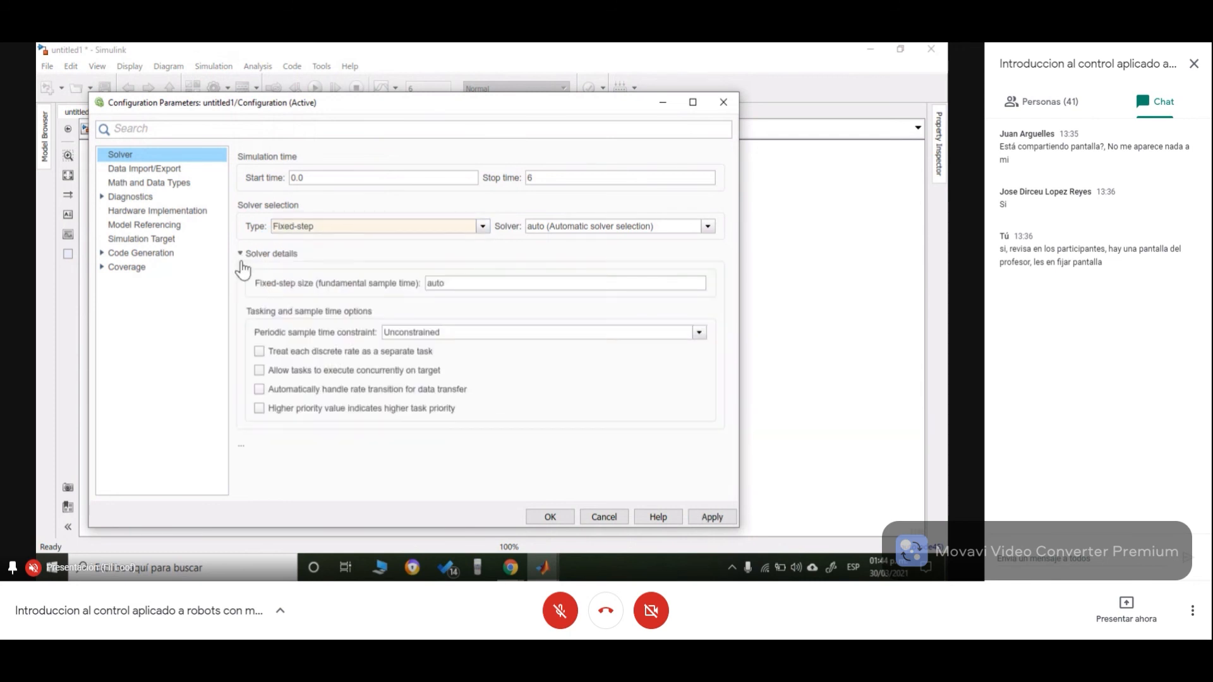
left_click(238, 259)
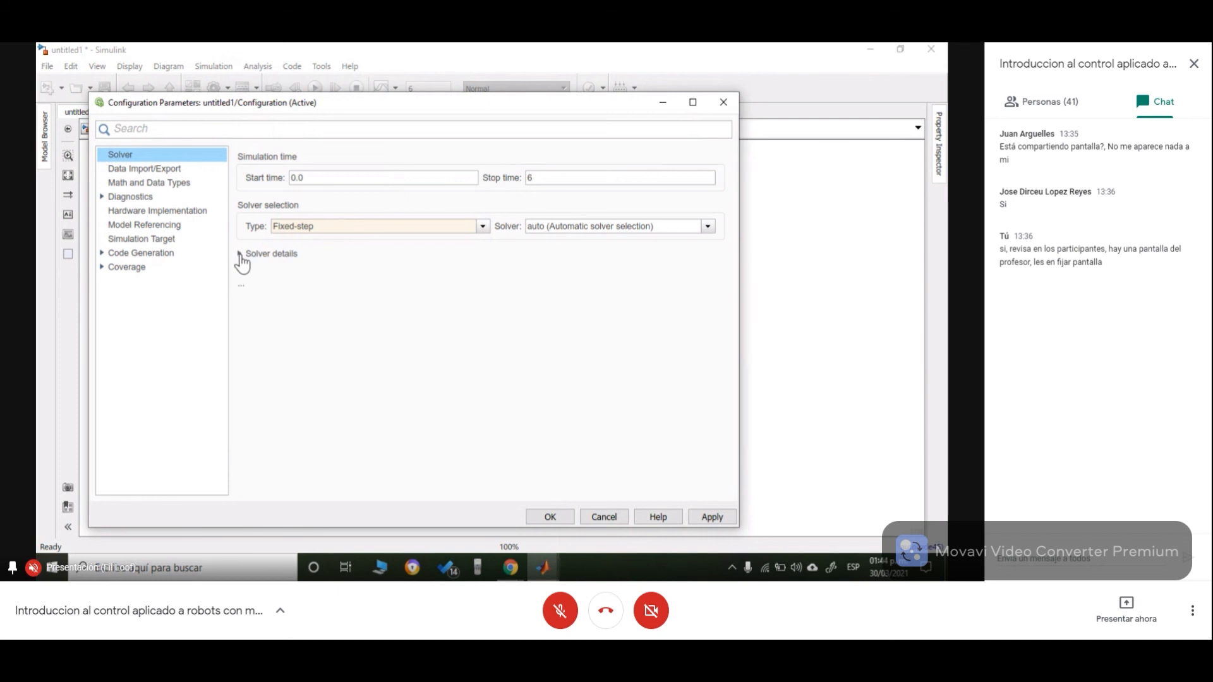
left_click(241, 255)
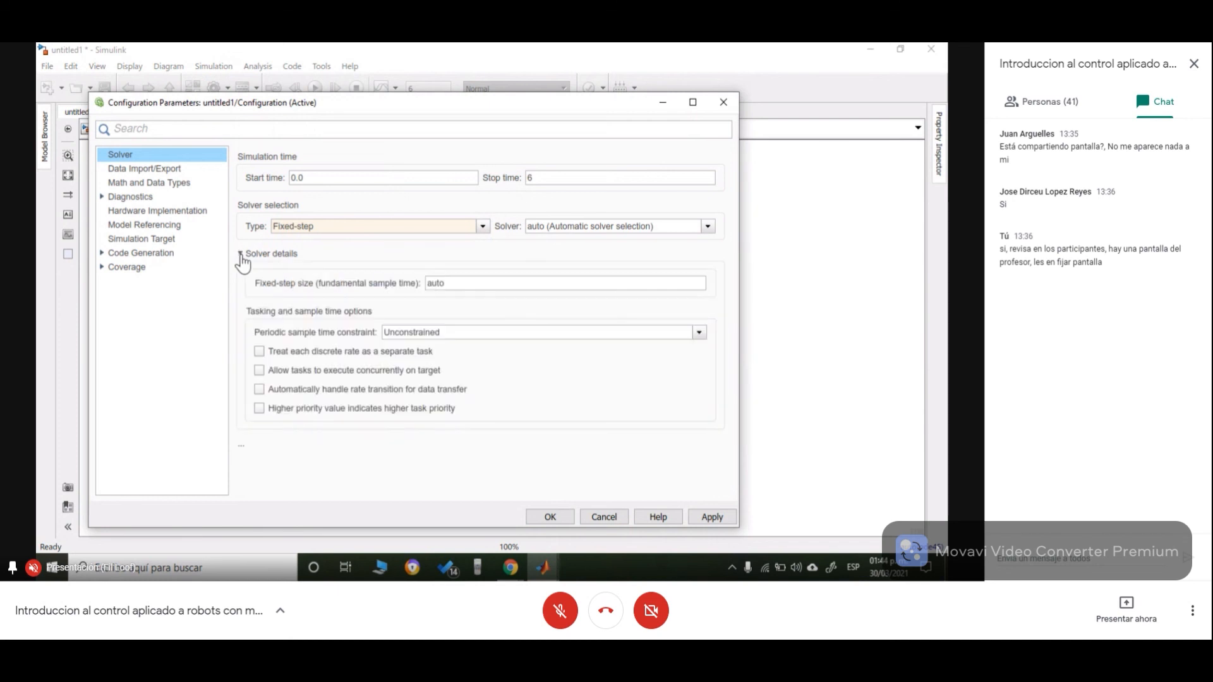
- Set the fixed-step size to 0.003 and apply the configuration
double_click(449, 282)
key("BackSpace")
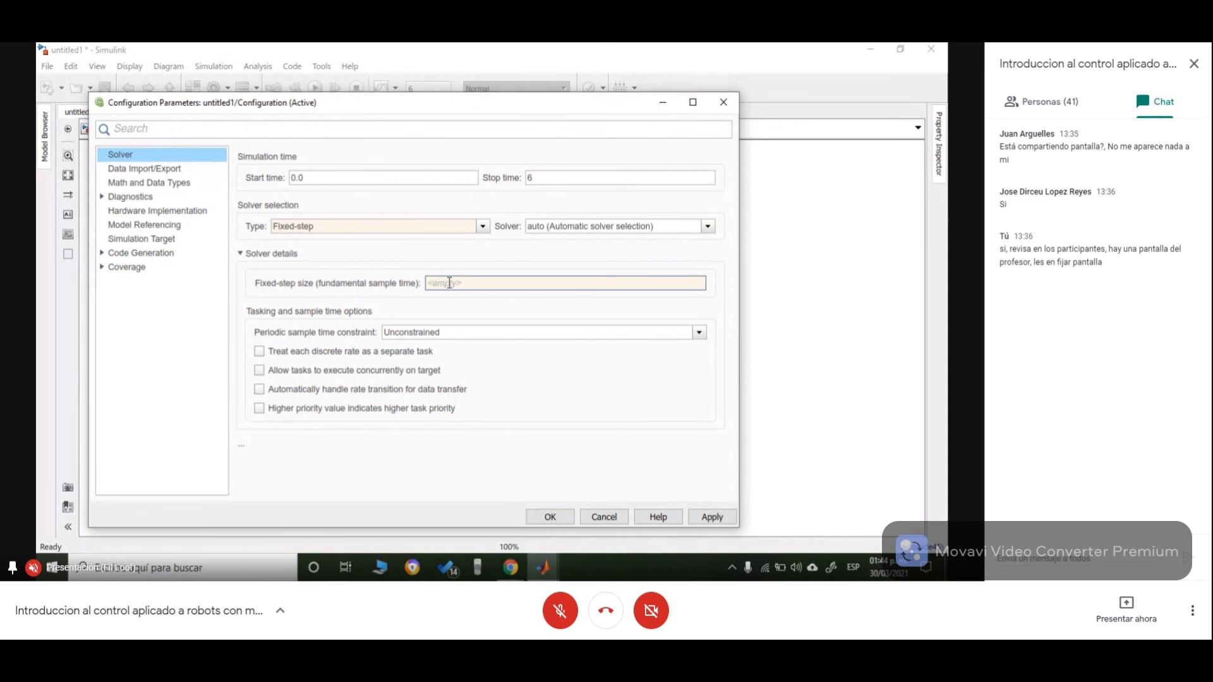
type("0.003")
left_click_drag(481, 101, 524, 78)
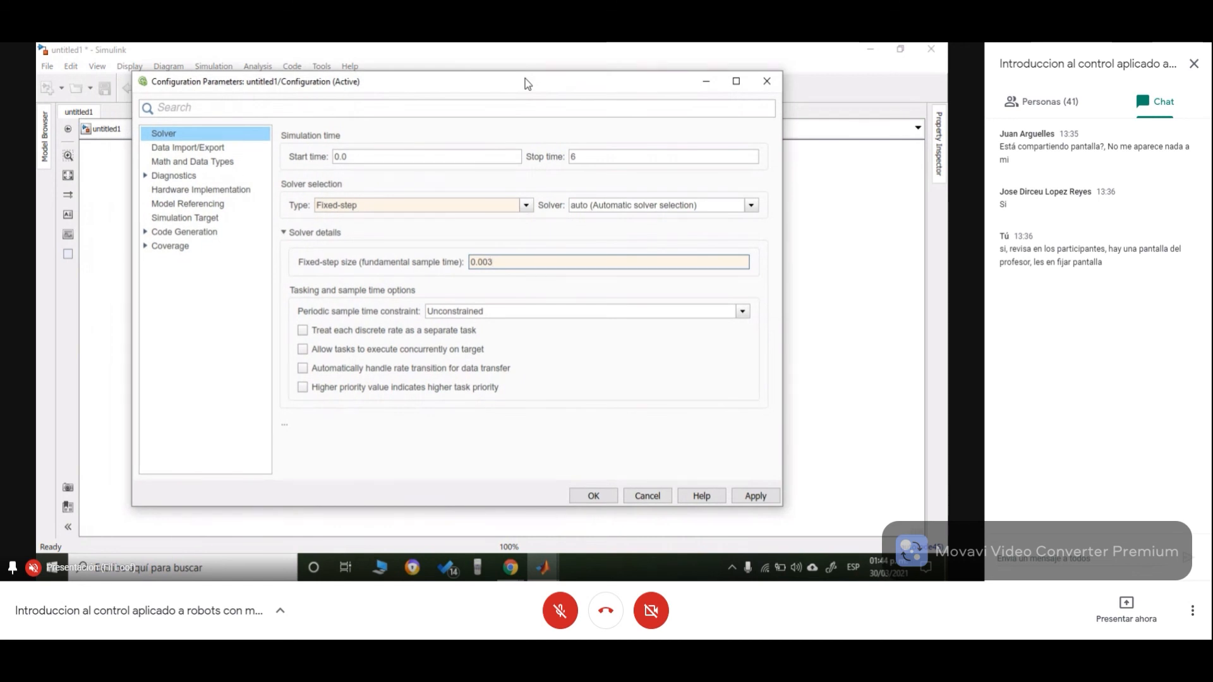
left_click(763, 495)
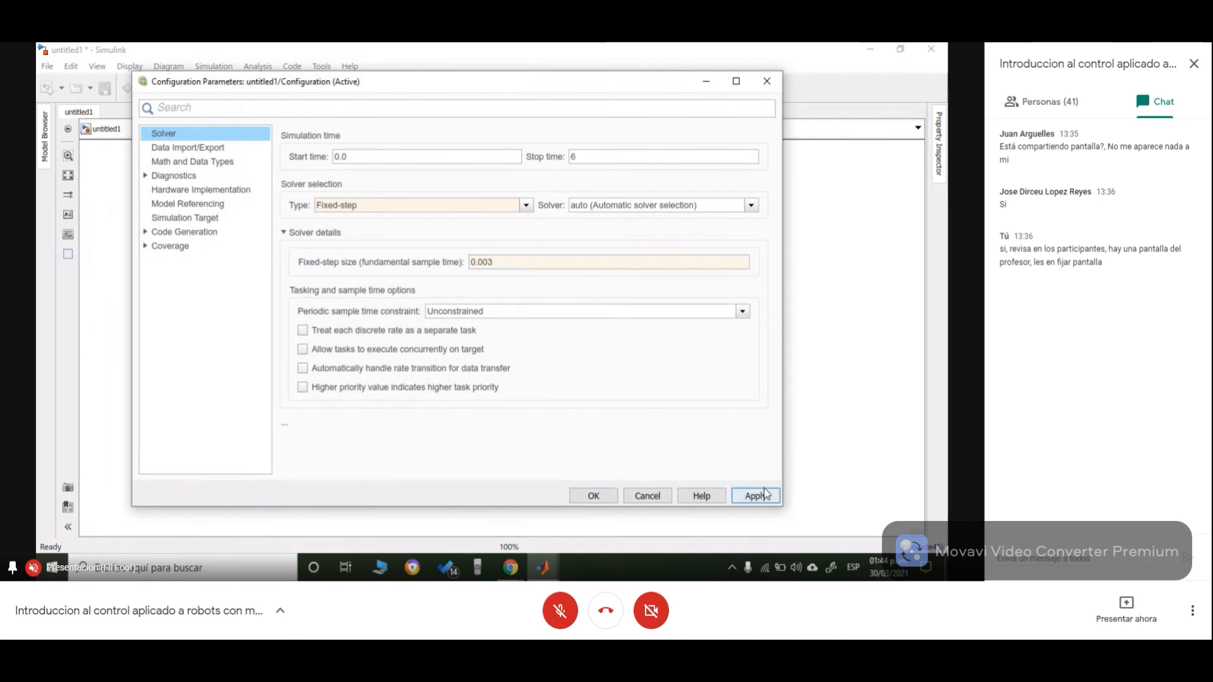
left_click(584, 496)
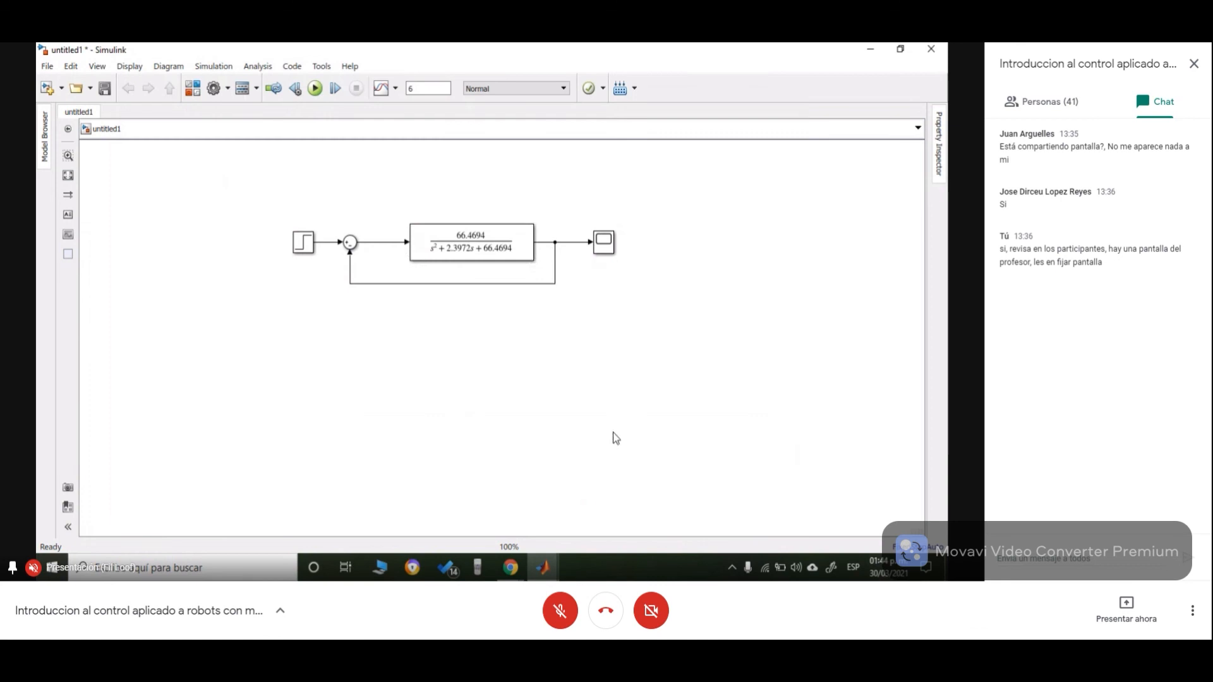
- Run the simulation with the fixed-step solver settings and close the configuration dialog
left_click(316, 89)
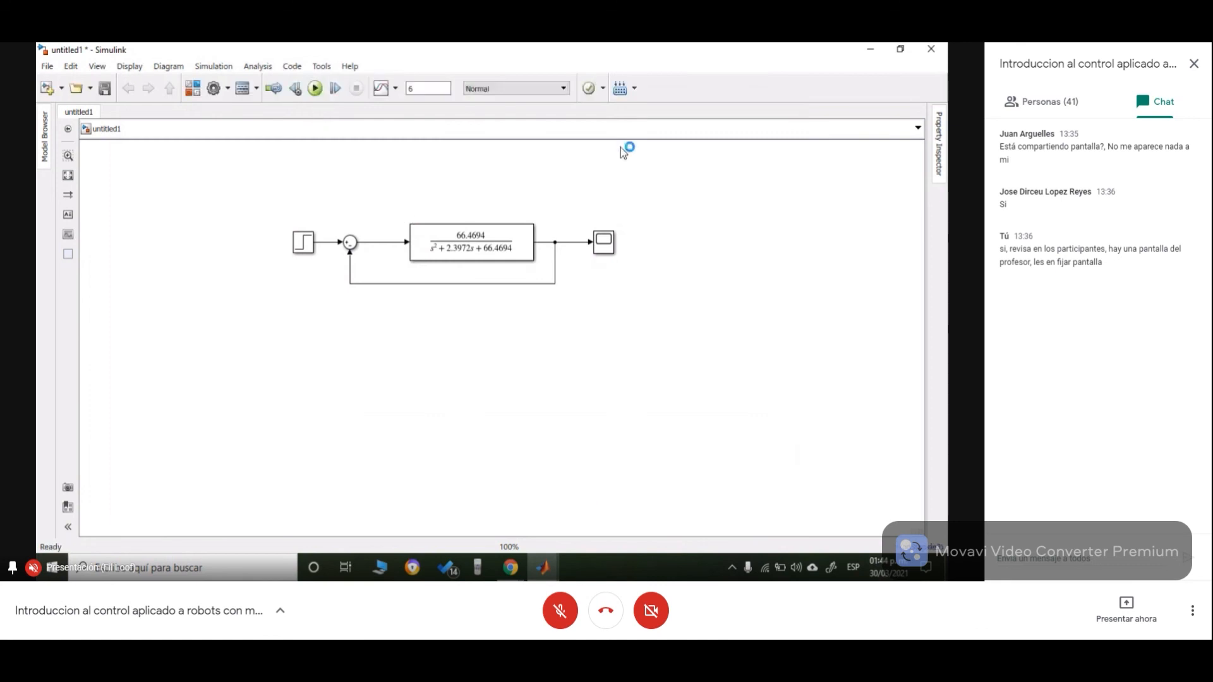
double_click(603, 243)
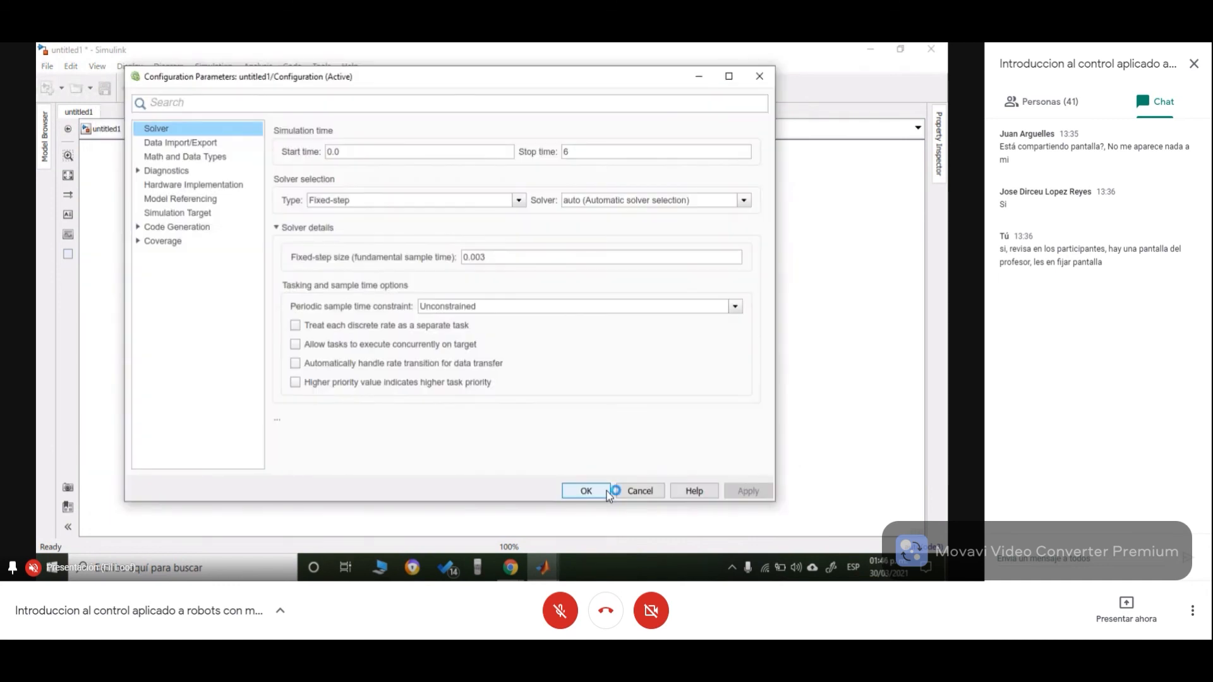
left_click(605, 491)
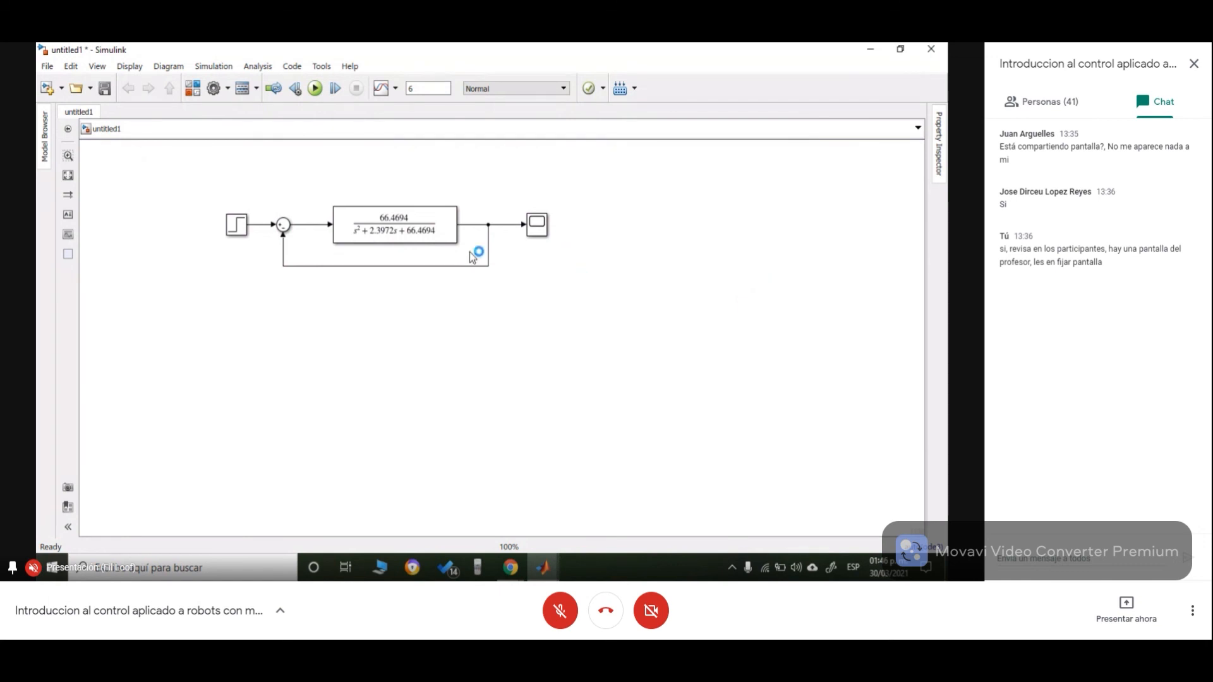
- Select the whole diagram and move it right toward the centre of the canvas
left_click_drag(225, 182, 617, 324)
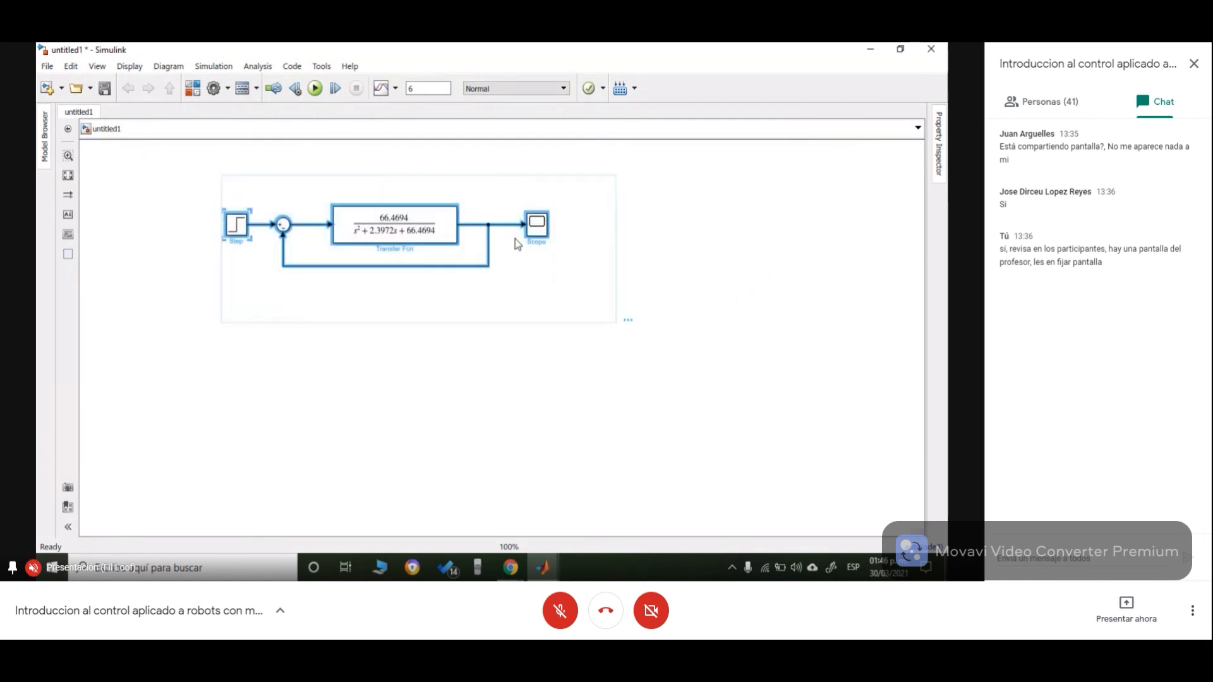
left_click_drag(513, 227, 590, 226)
left_click(728, 369)
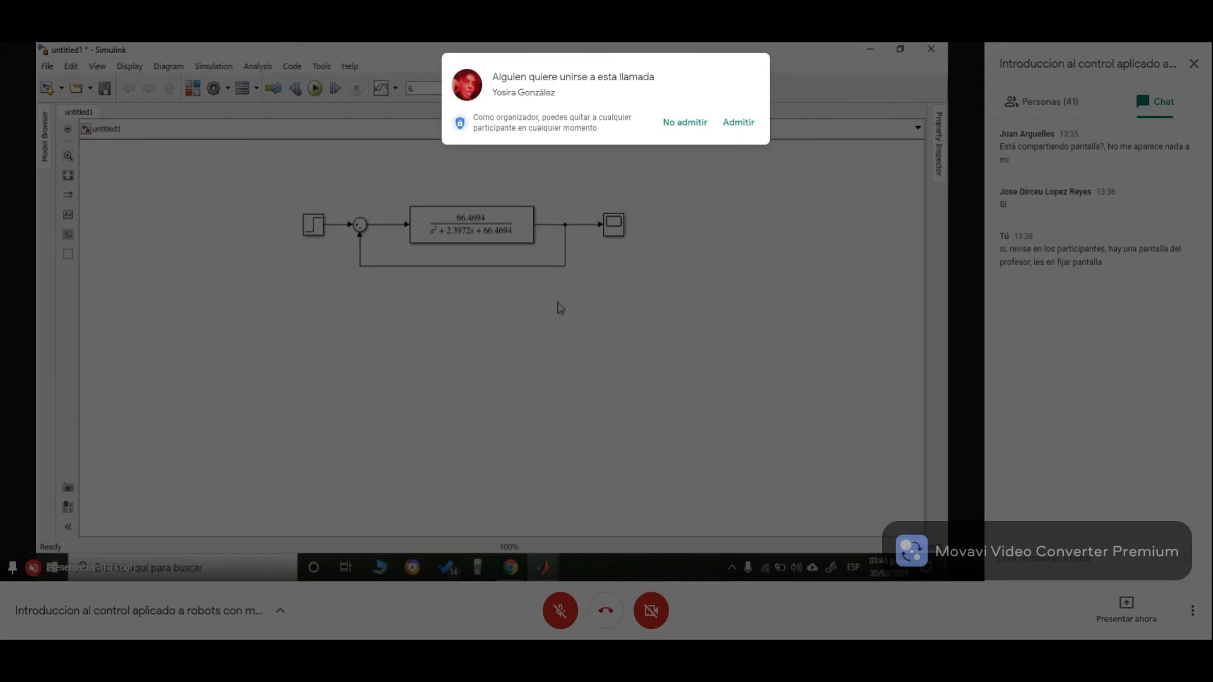
left_click(739, 127)
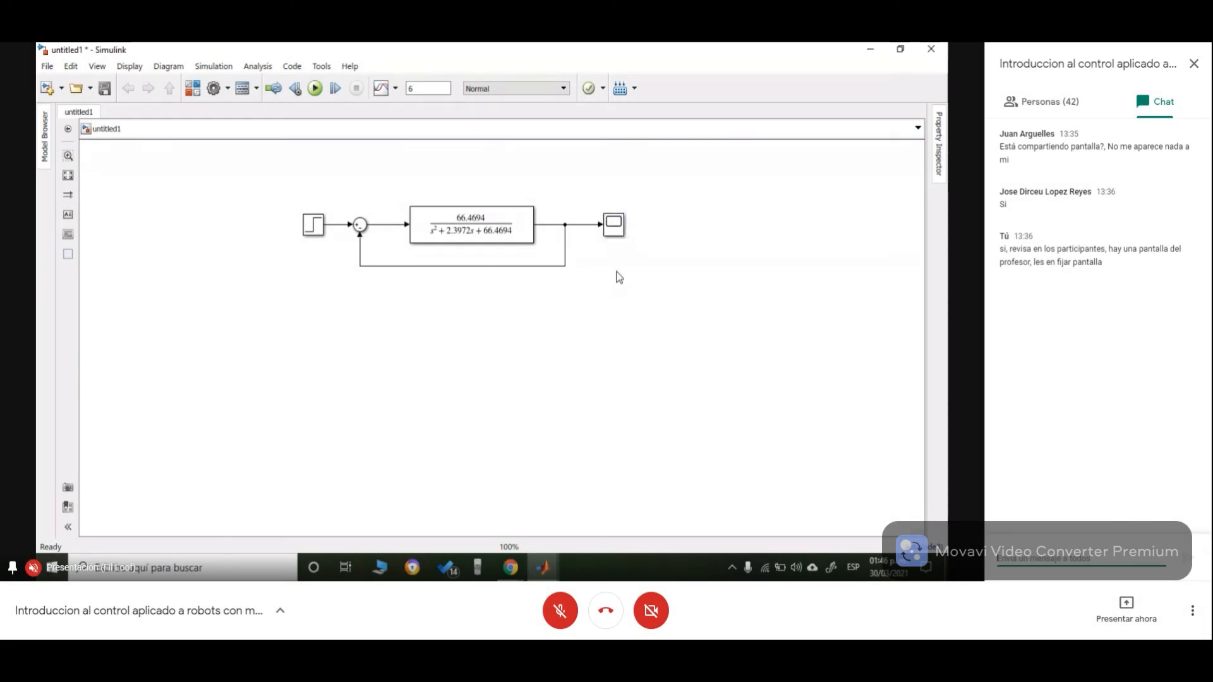
- Move the Transfer Fcn and Scope blocks farther right along the row
left_click(619, 226)
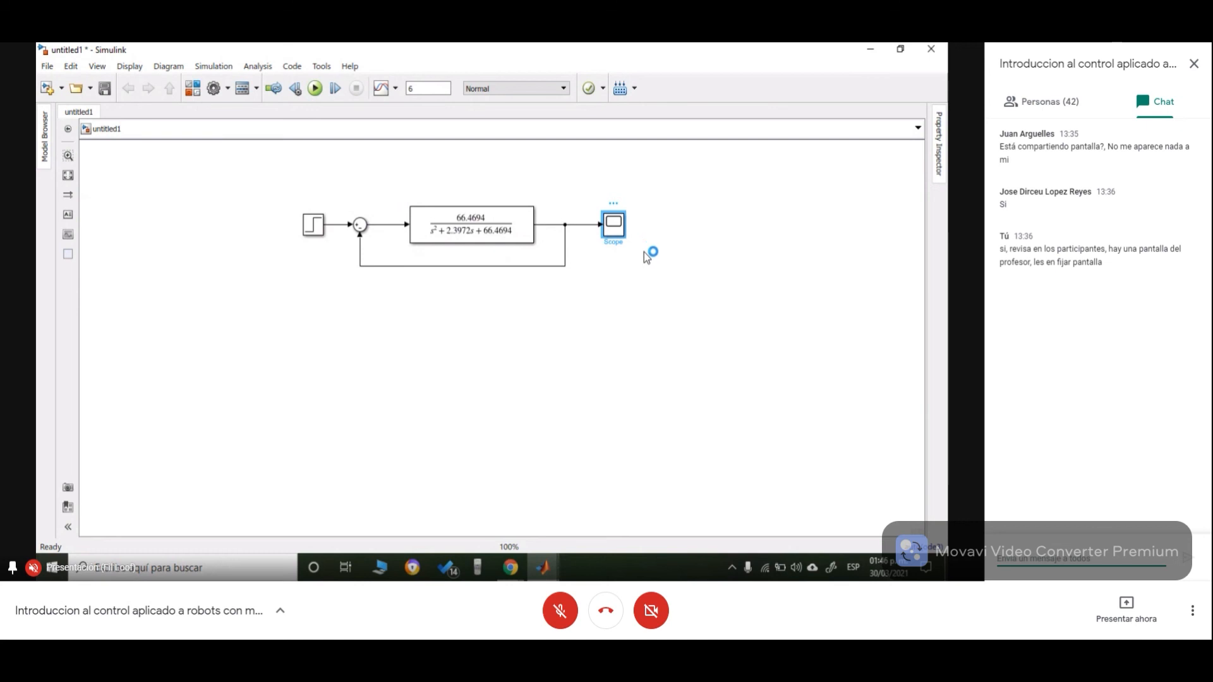
left_click(643, 252)
left_click_drag(408, 172, 634, 247)
left_click(614, 225)
left_click_drag(415, 171, 835, 205)
- Lower the feedback line and realign the Transfer Fcn and Scope with the Sum output row
left_click_drag(629, 264, 640, 382)
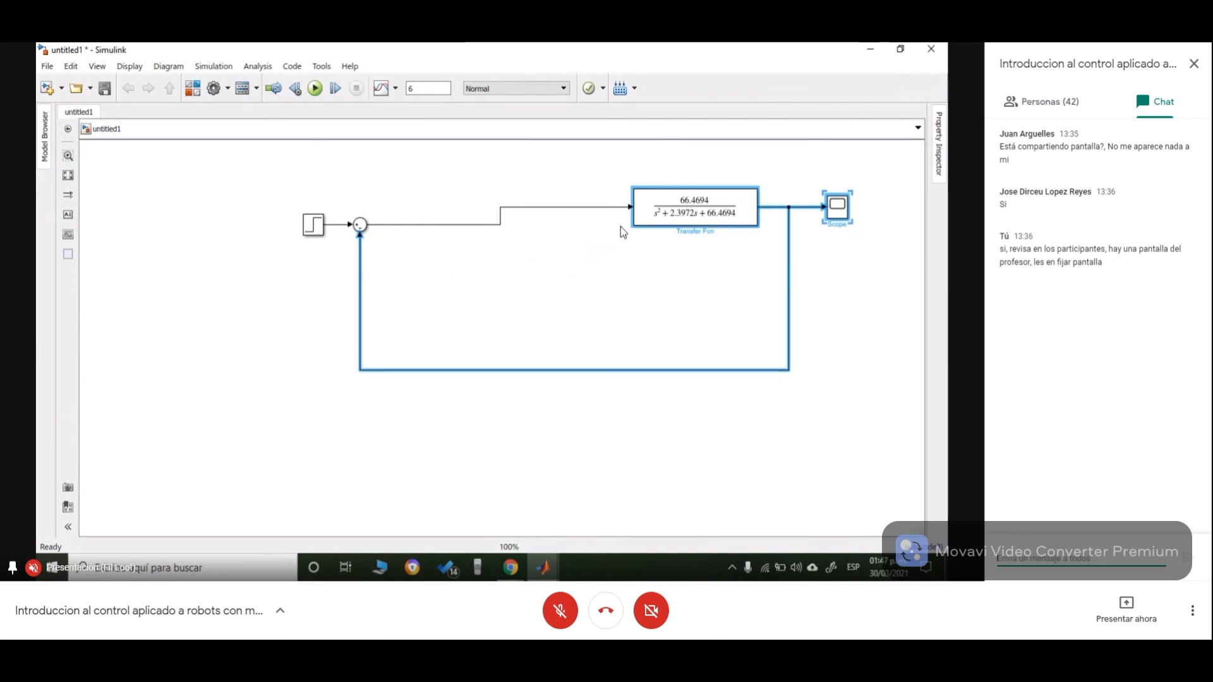
left_click_drag(630, 158, 853, 228)
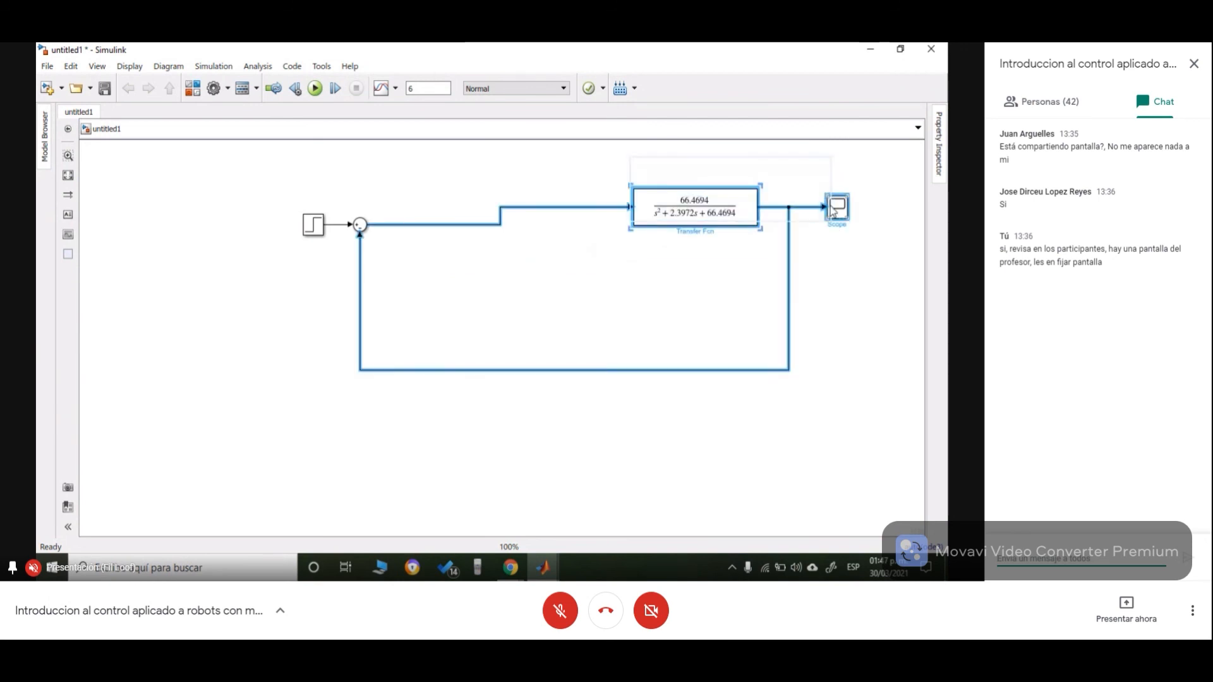
left_click_drag(625, 217, 628, 235)
left_click(517, 233)
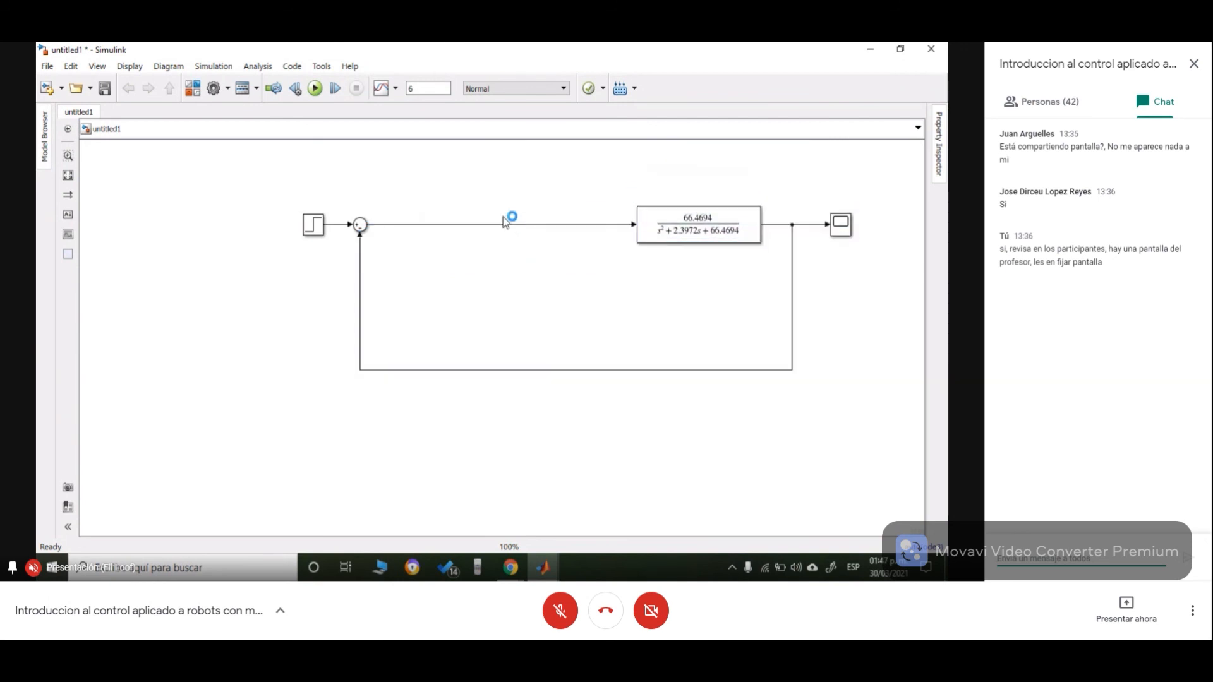
- Delete the connection between the Sum and Transfer Fcn, shifting the Transfer Fcn block left
left_click(503, 225)
key("Delete")
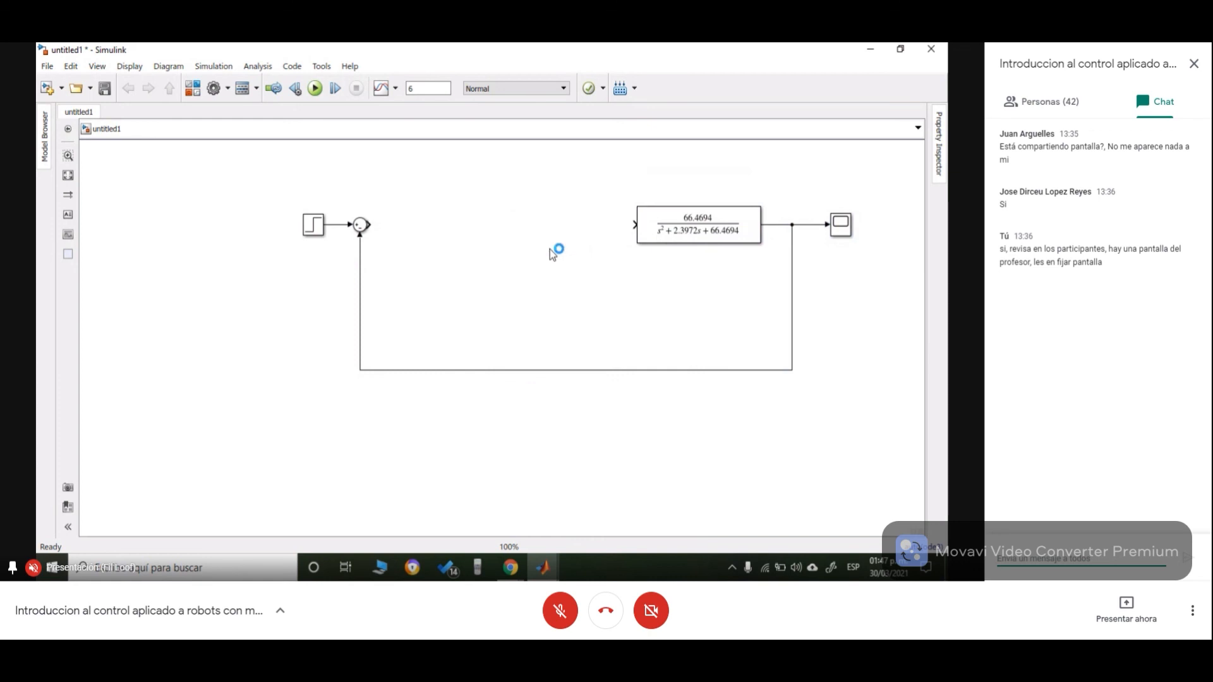
left_click_drag(645, 229, 576, 229)
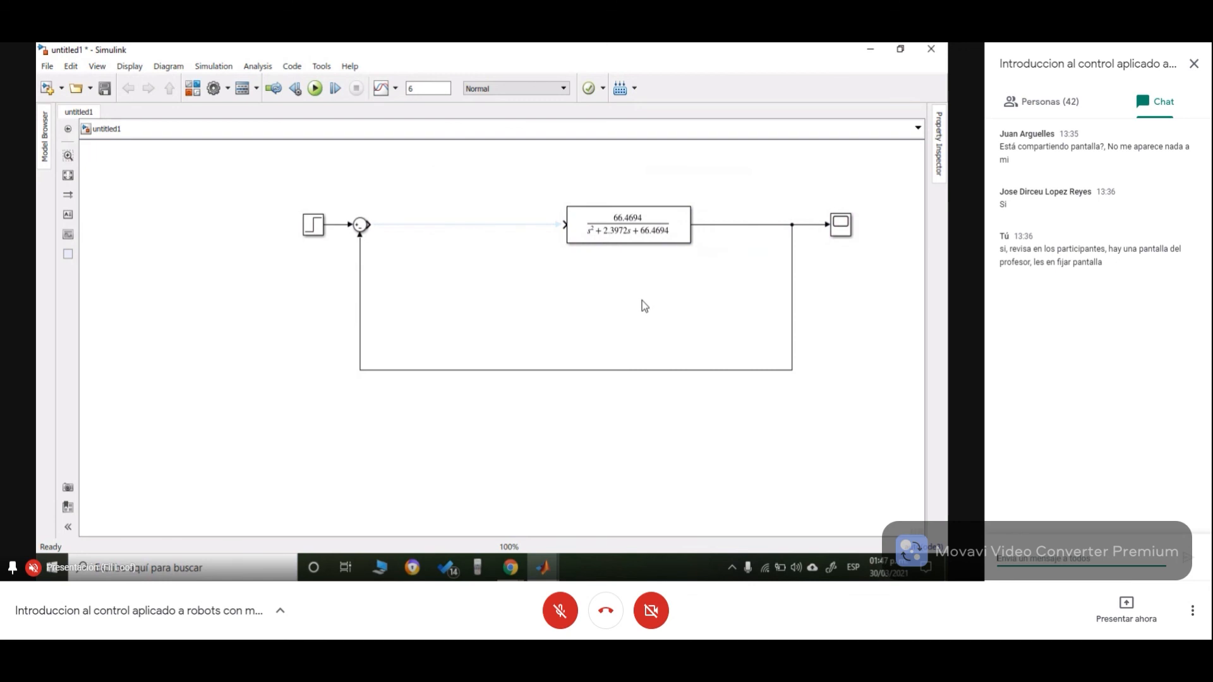
left_click(488, 224)
left_click(488, 224)
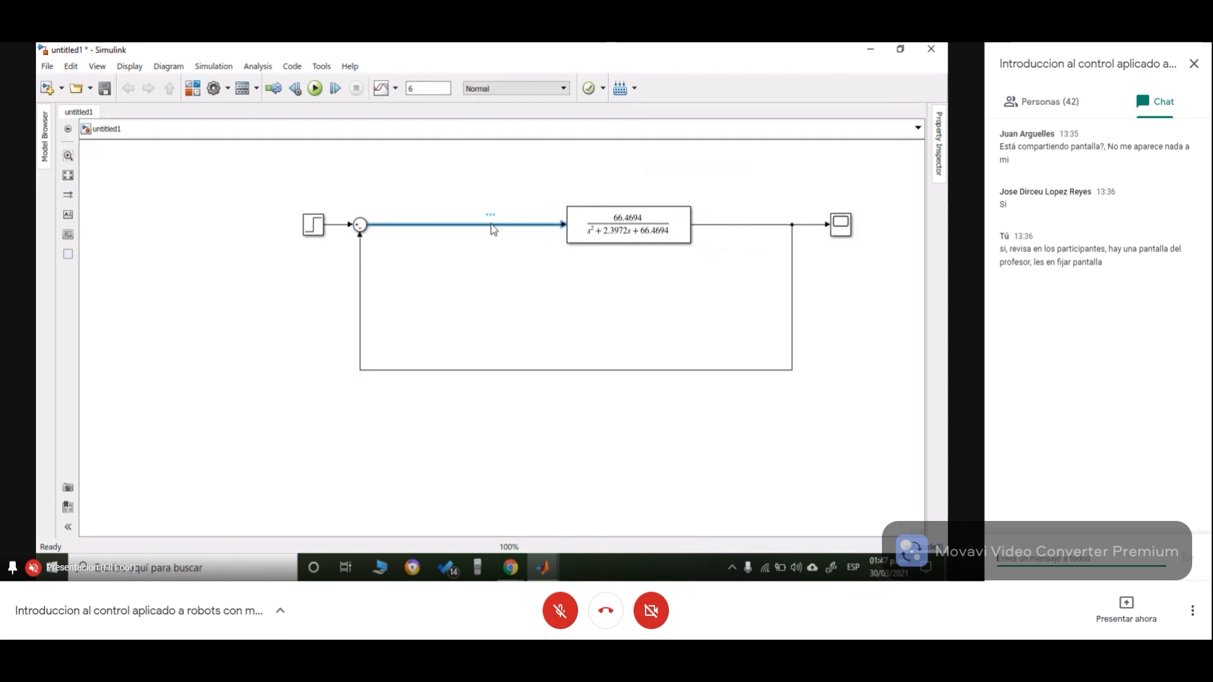
key("Delete")
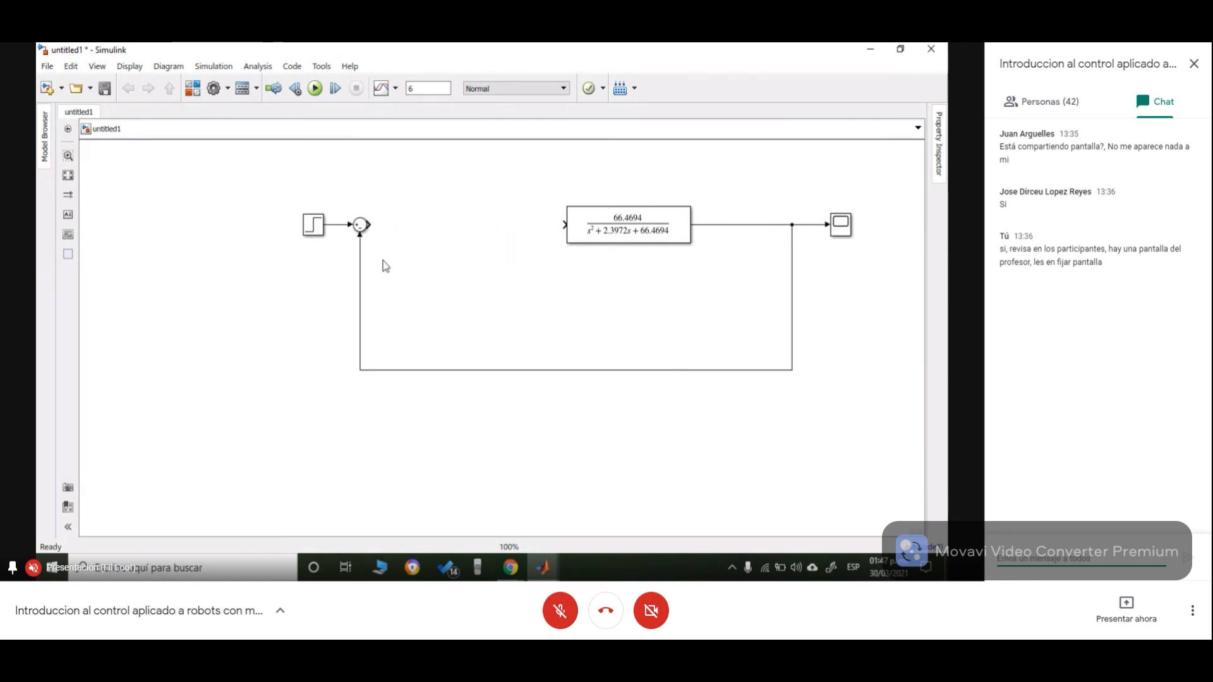
- Move the Step block farther left
left_click_drag(313, 229, 276, 228)
left_click(764, 262)
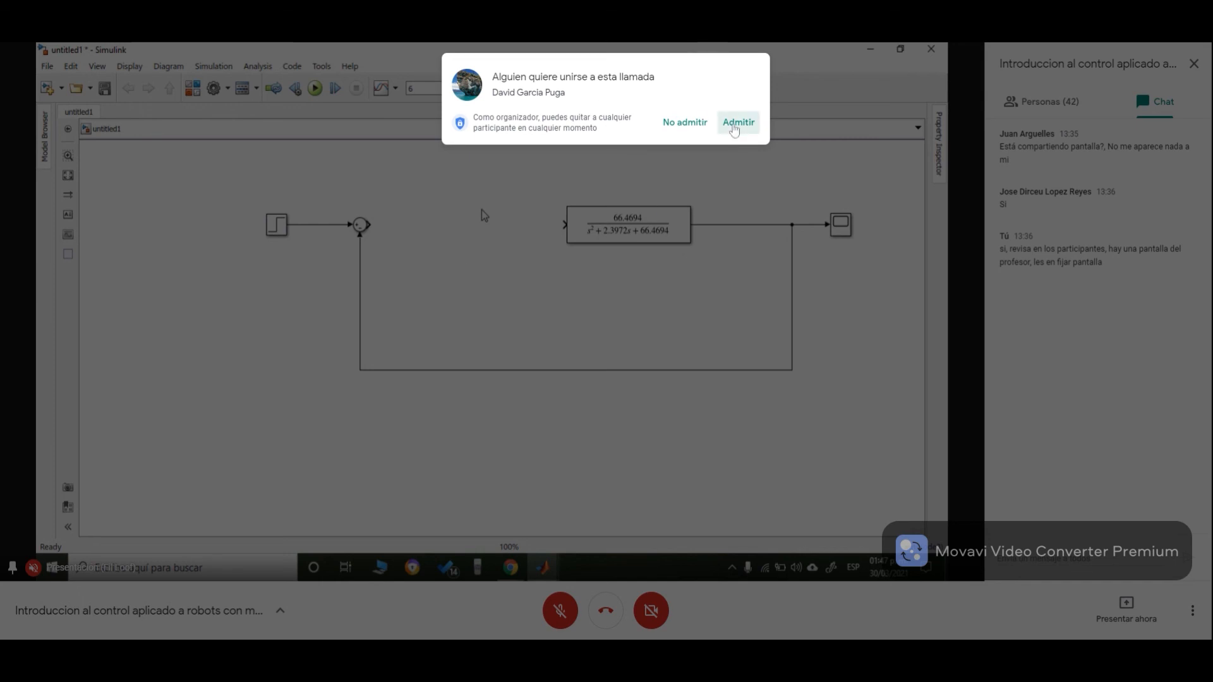
left_click(733, 123)
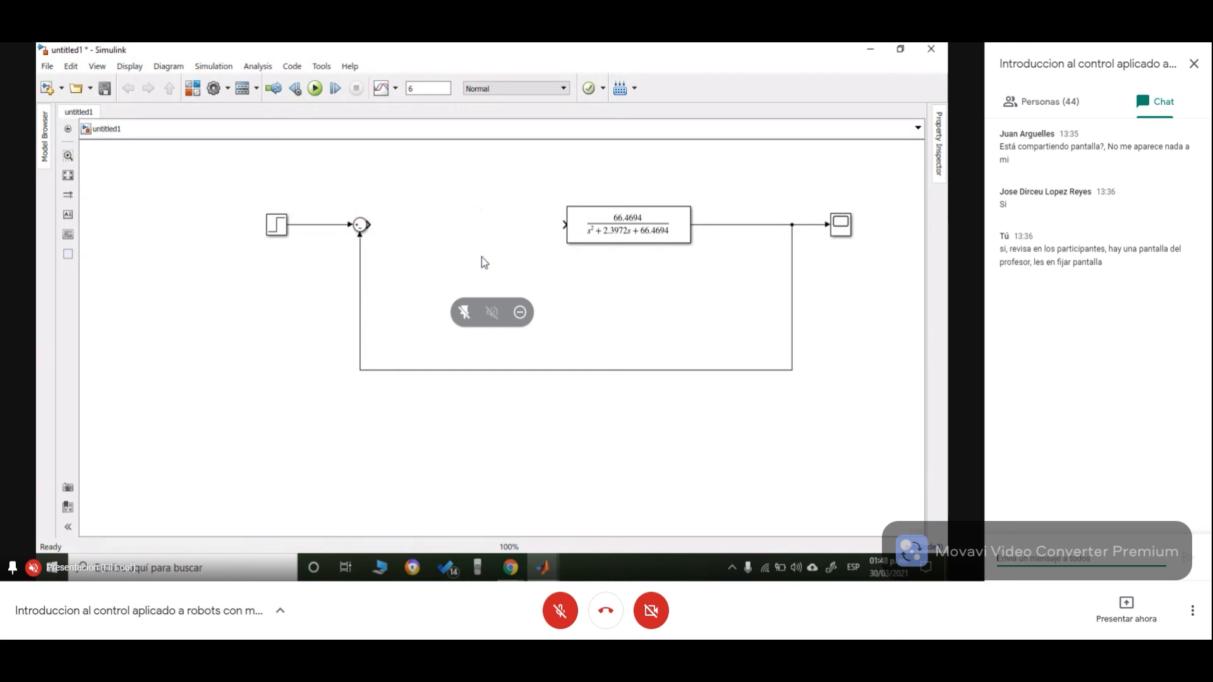
- Shift the Transfer Fcn block slightly left
left_click_drag(580, 235, 542, 238)
left_click(583, 288)
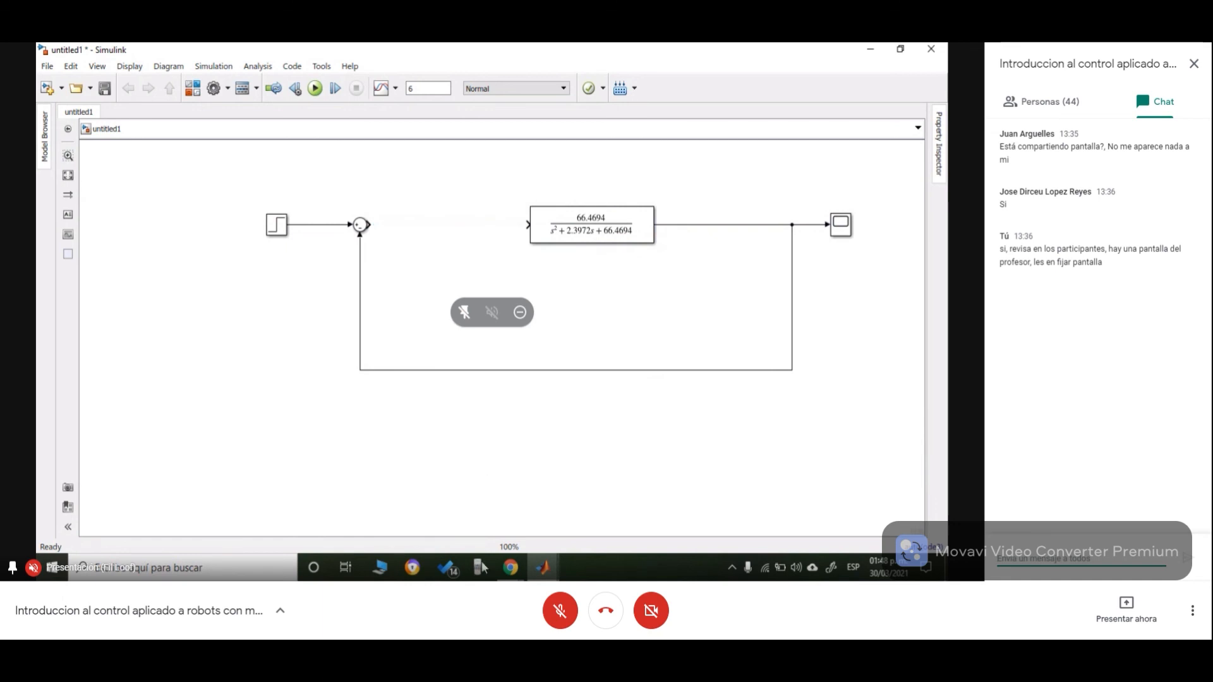
- Switch to MATLAB, widen the editor pane, and open a new blank script
mouse_move(542, 568)
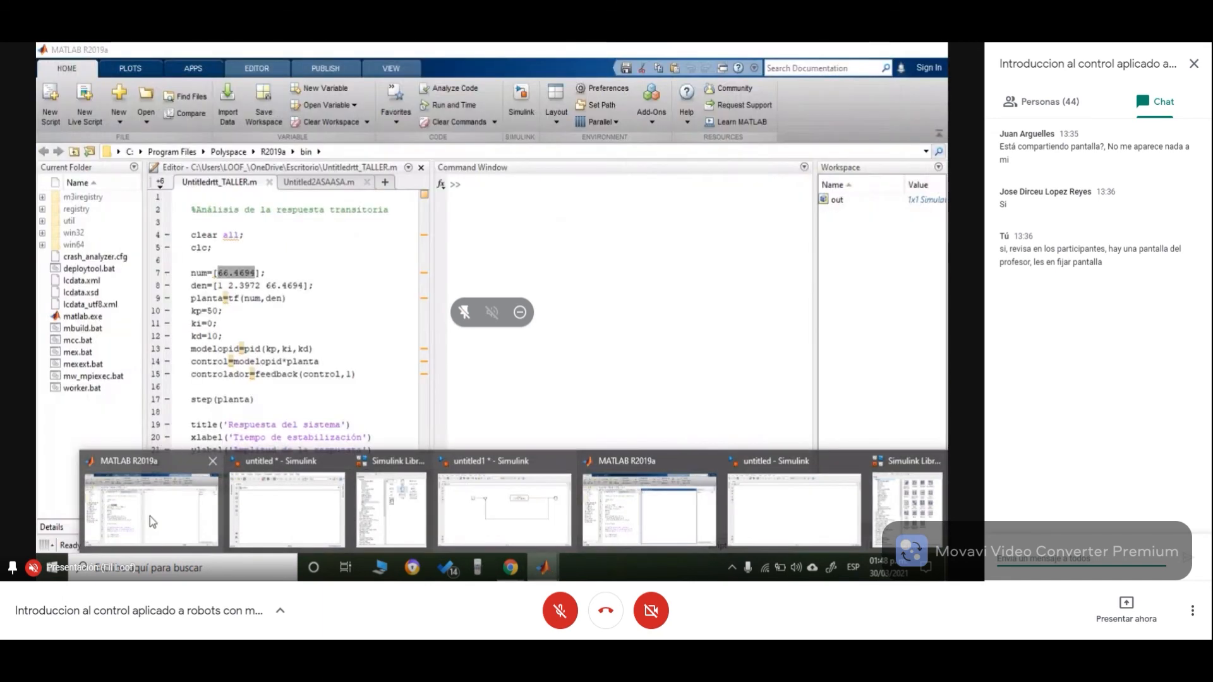
left_click(149, 517)
left_click(384, 181)
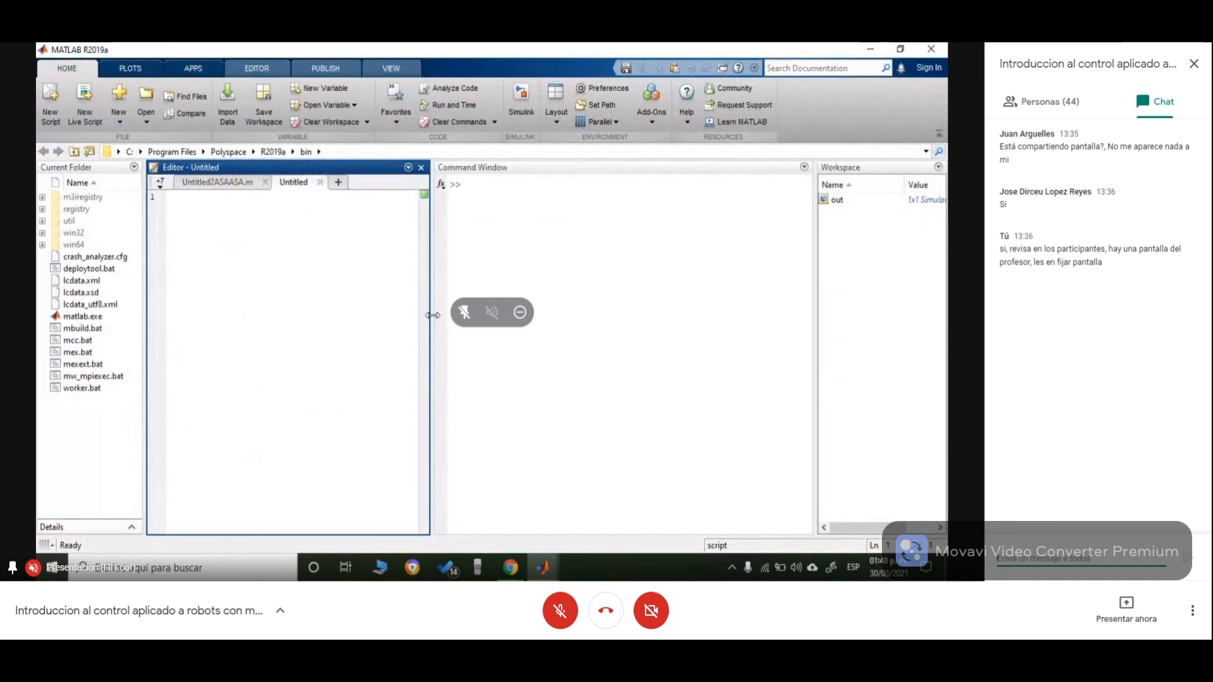
left_click_drag(430, 319, 458, 319)
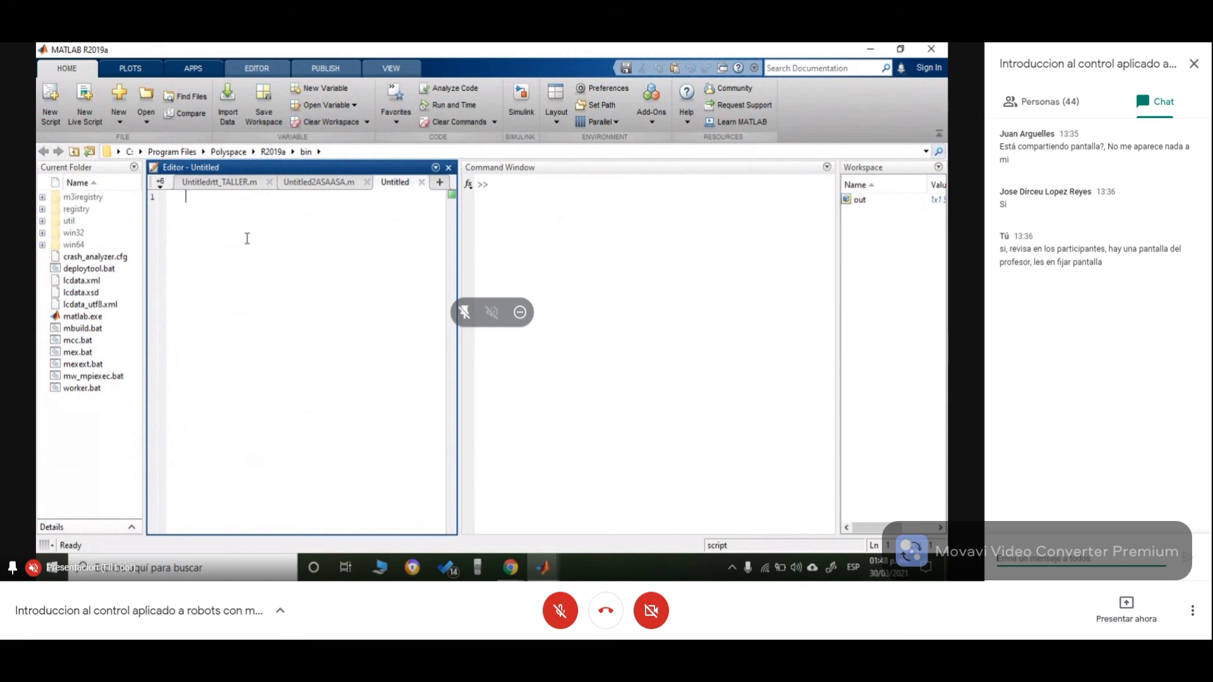
key("Return")
key("Return")
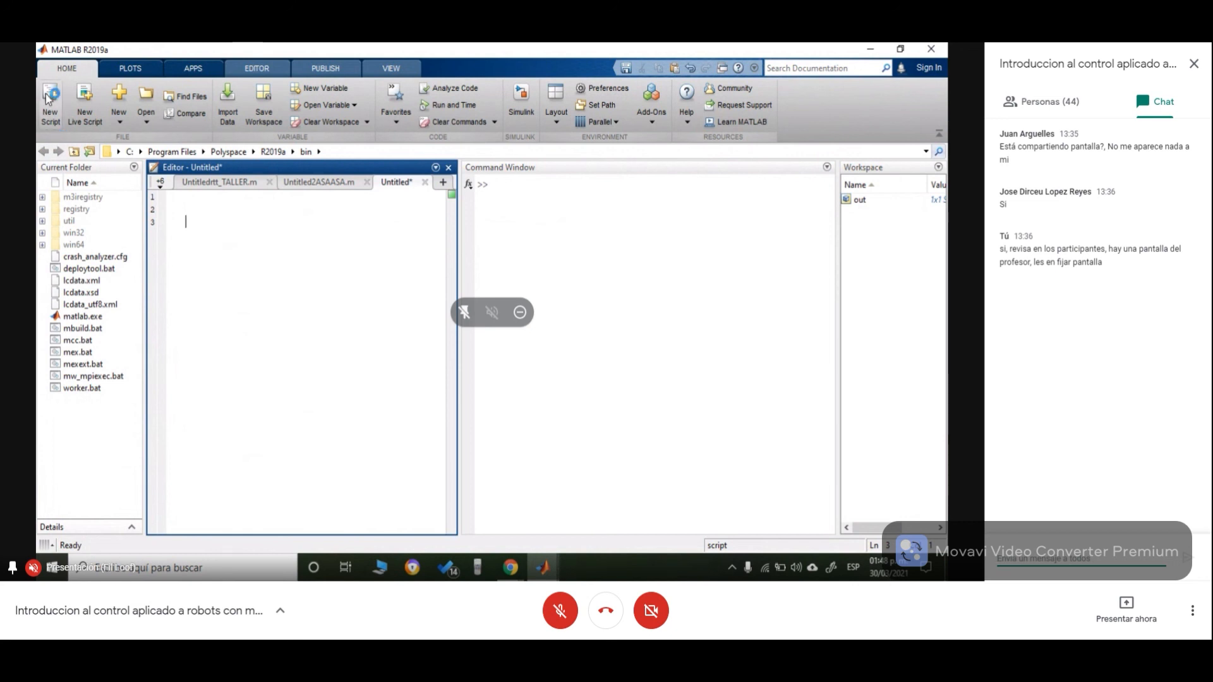
left_click(50, 115)
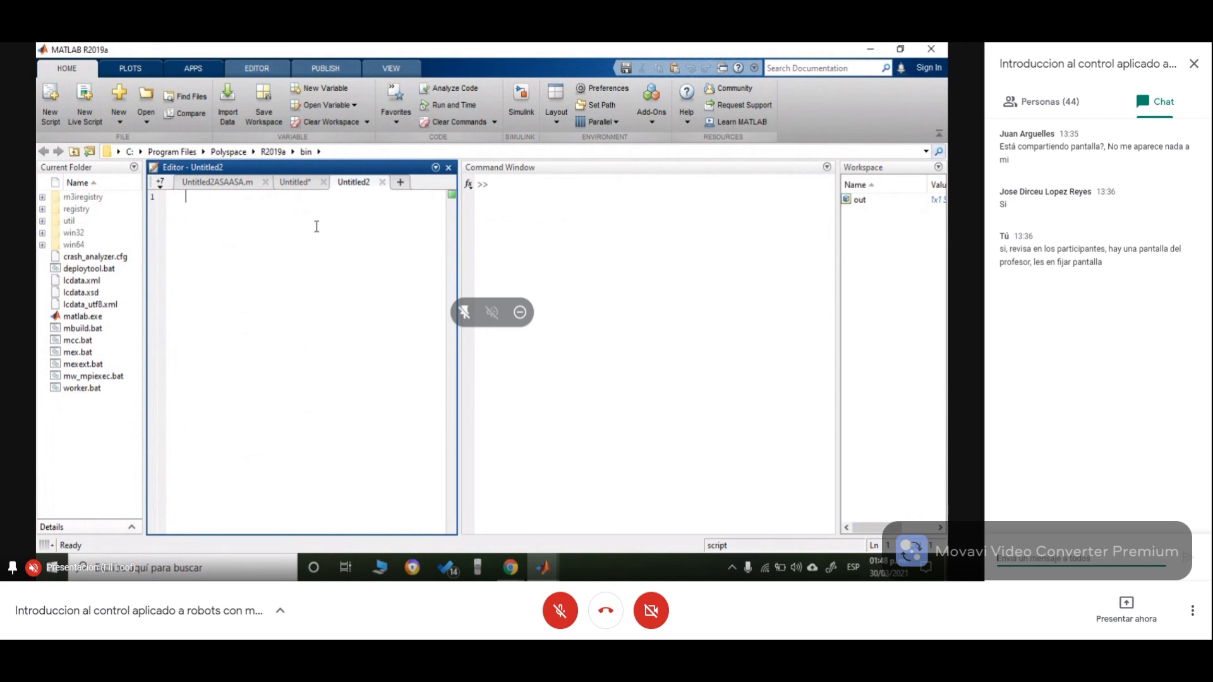
- Write the comment "%Respuesta transistoria del sistema" at the top of the new script, followed by blank lines
key("Return")
type("%Respuesta transis")
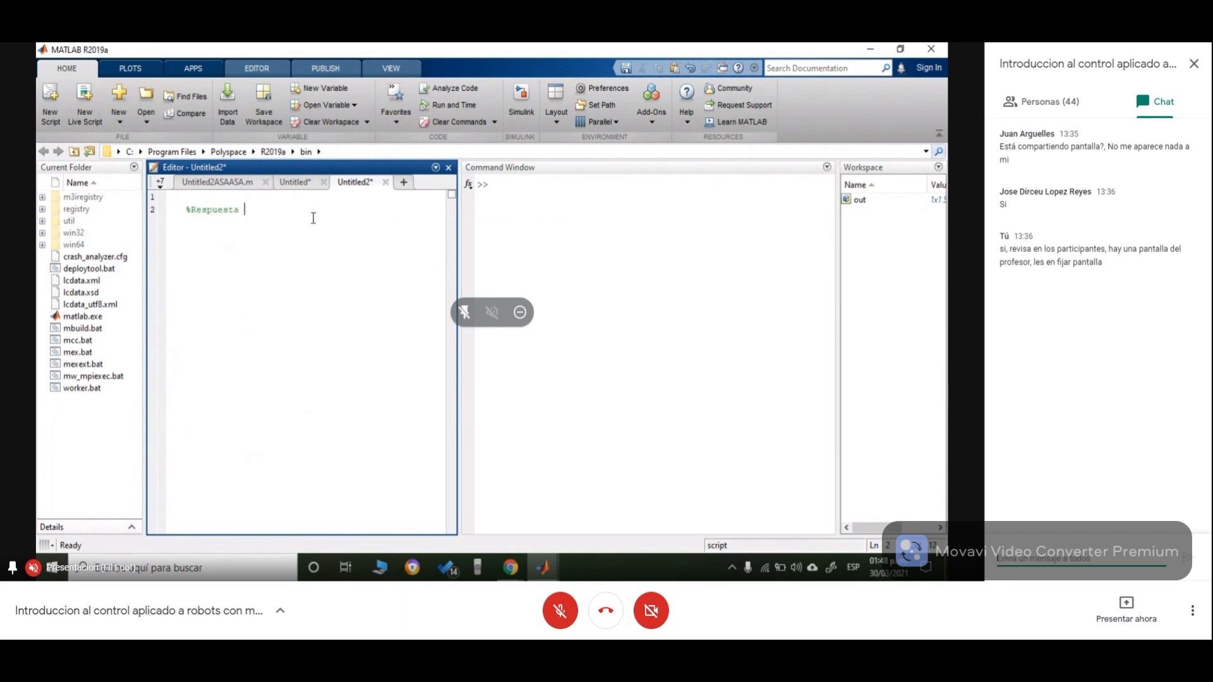
type("ria del siste")
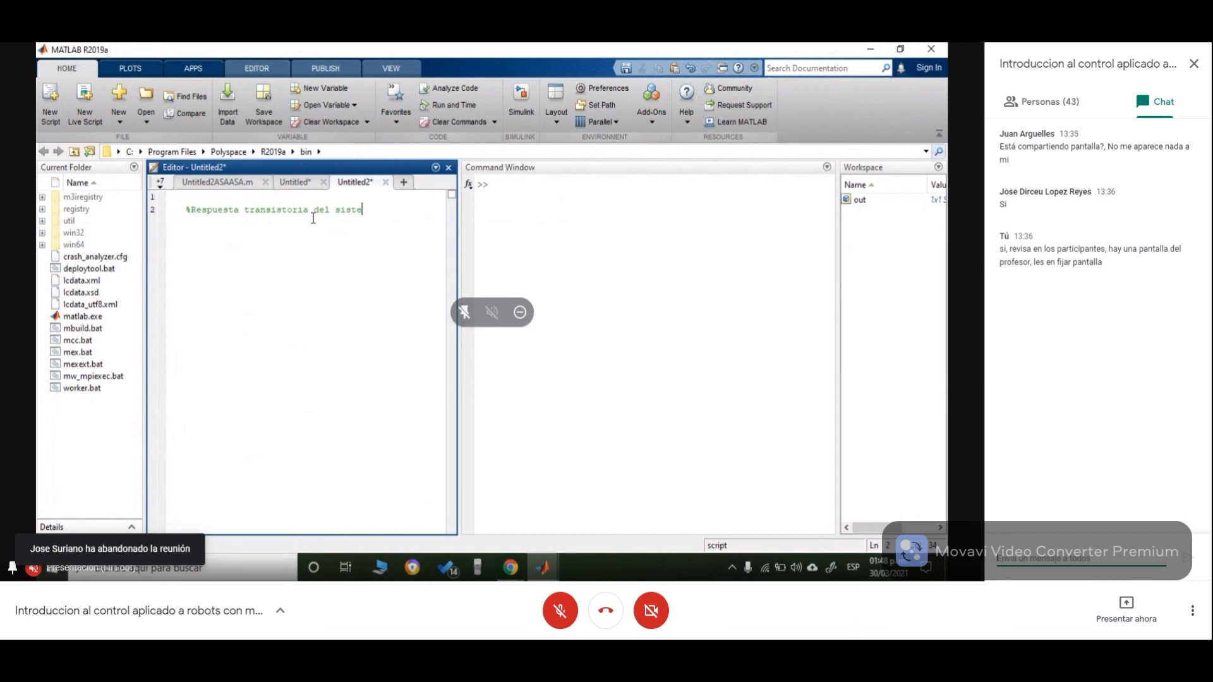
type("ma")
key("Return")
key("Return")
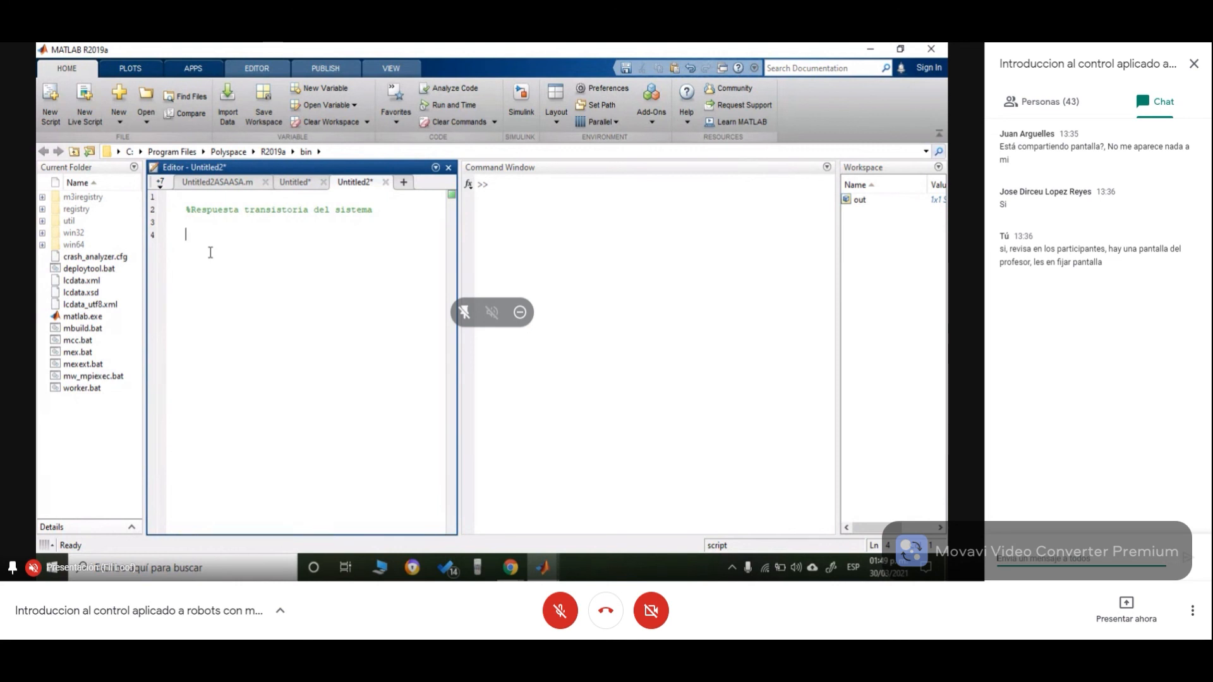
- Define the numerator as num=[66.4694]; in the script, checking the Untitled2ASAASA script for the syntax
type("num=[")
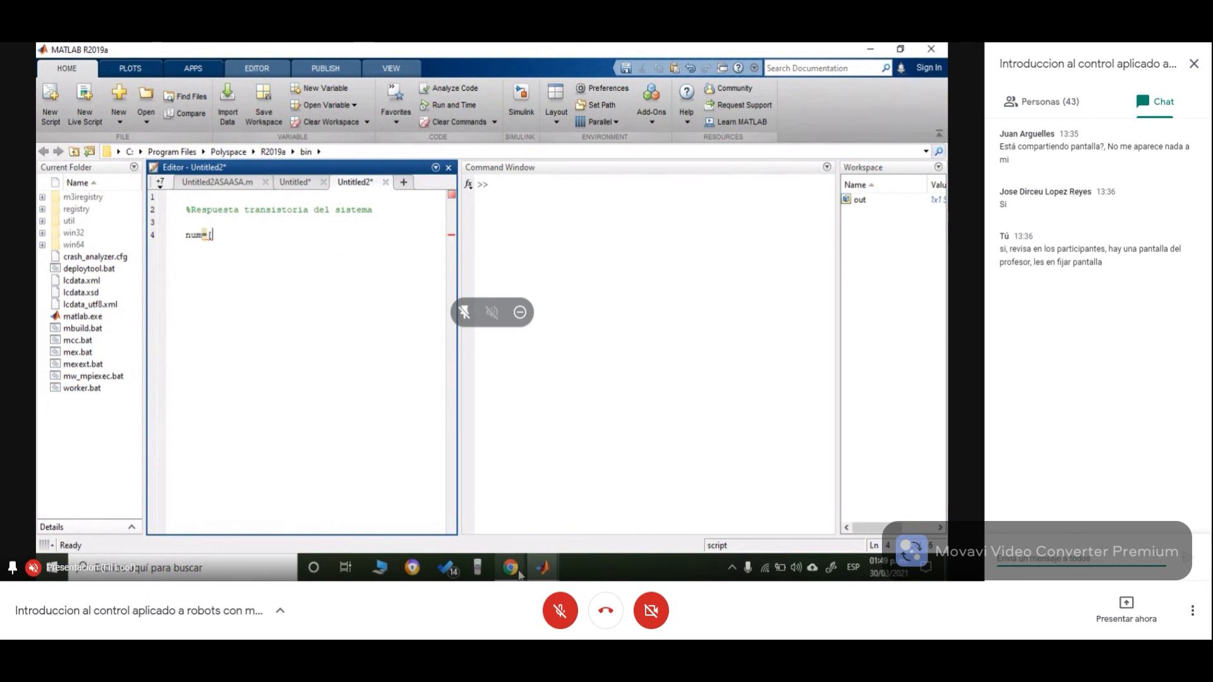
mouse_move(539, 572)
left_click(211, 185)
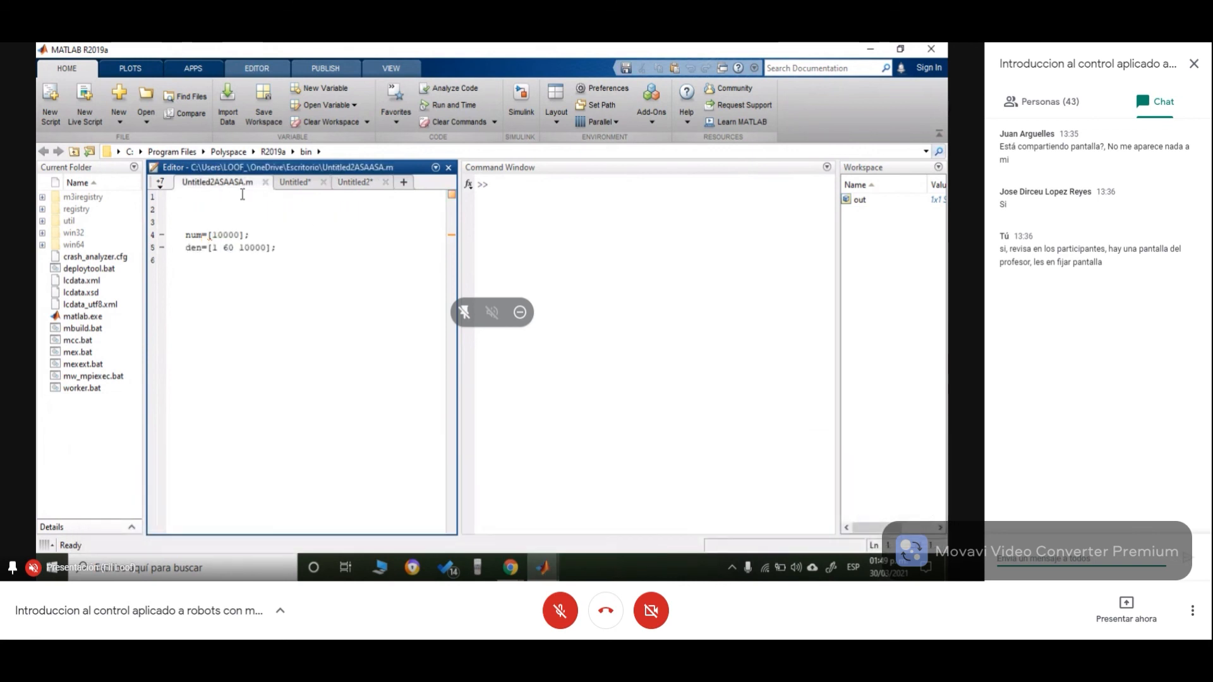
left_click(350, 183)
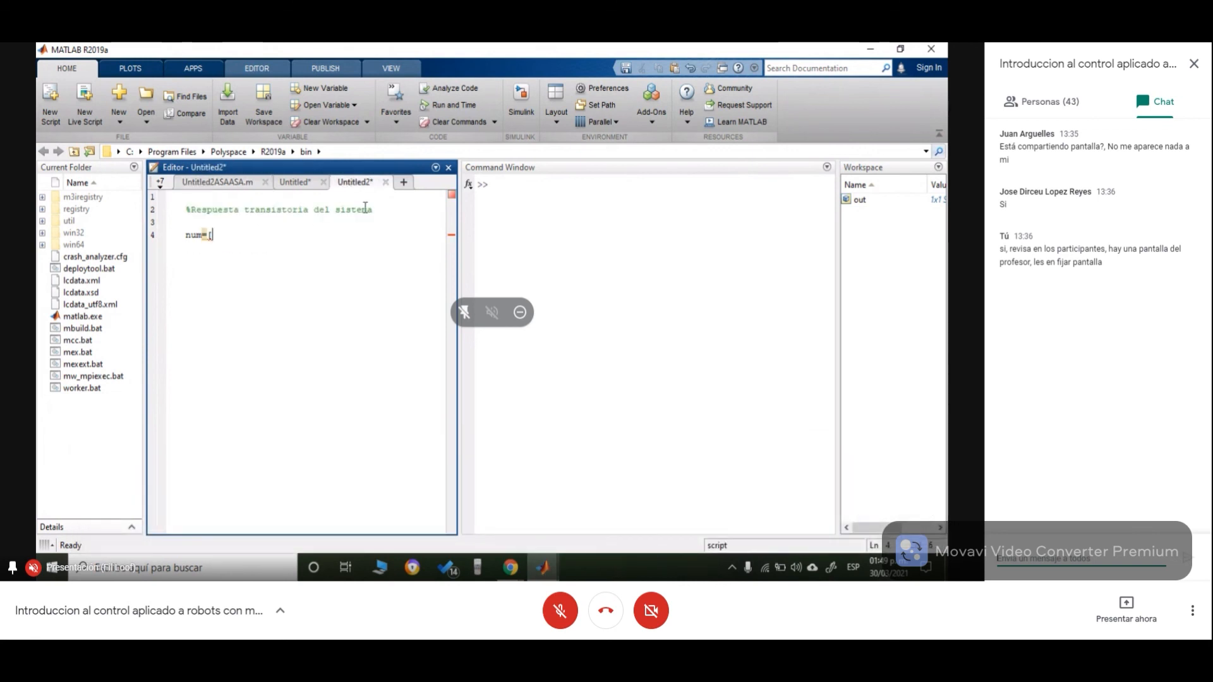
mouse_move(545, 571)
type("66.4469")
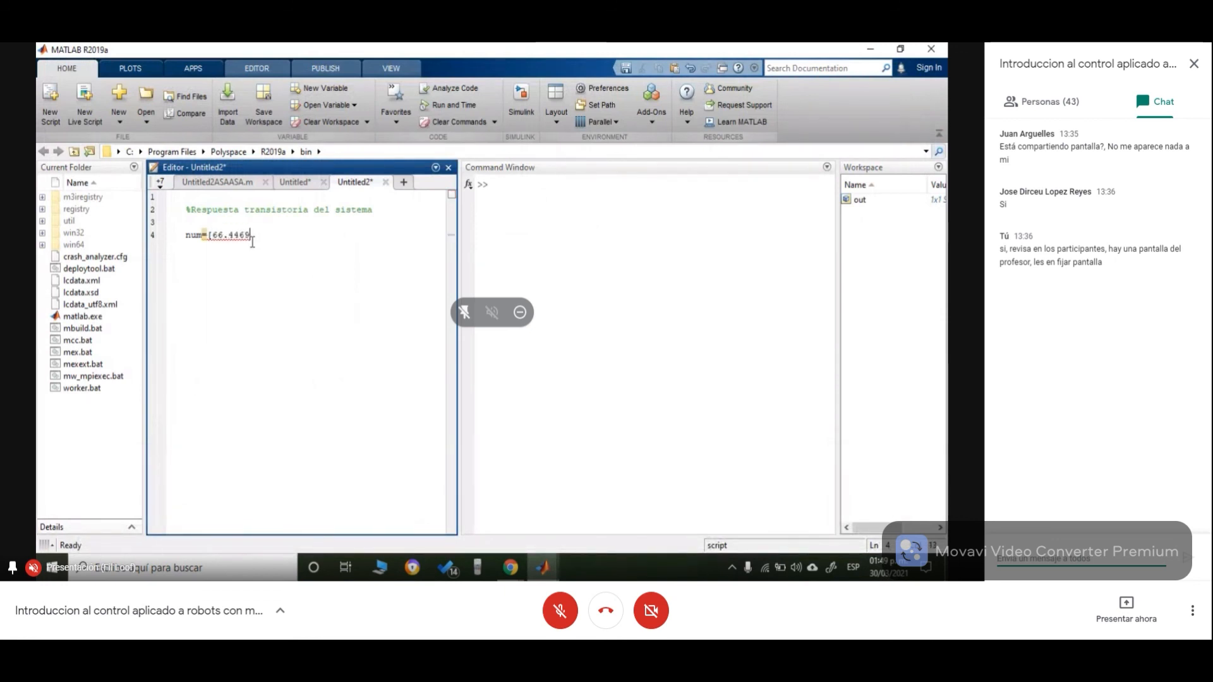
type("8")
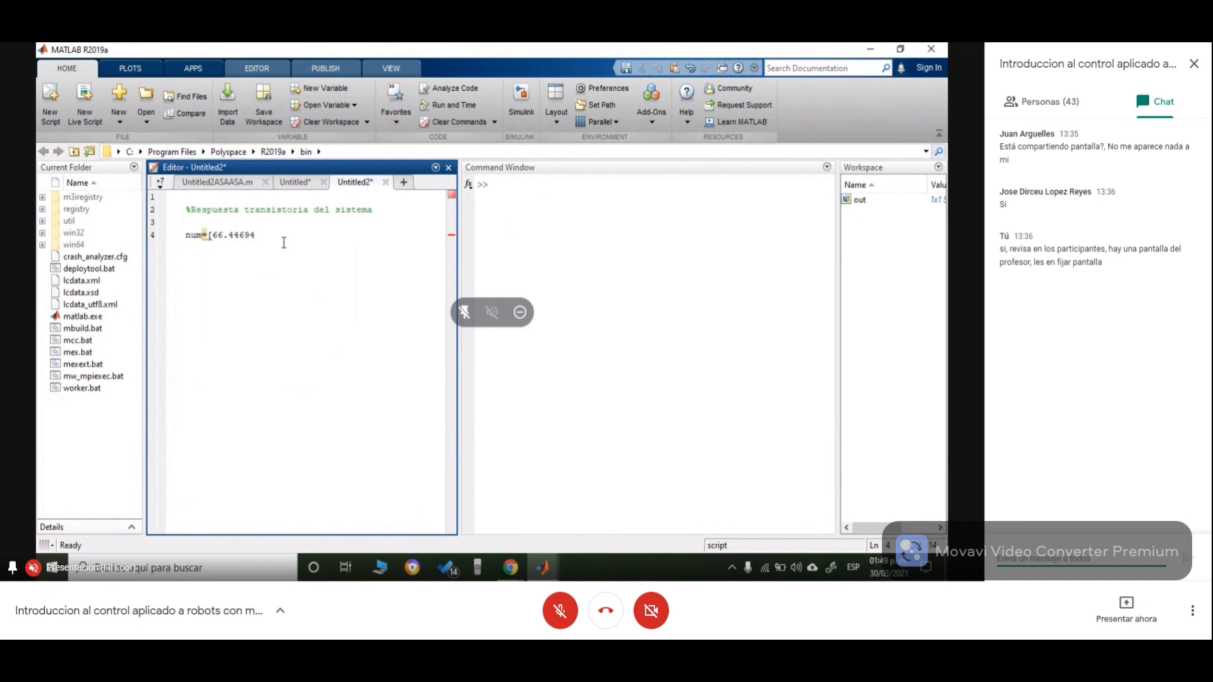
key("BackSpace")
key("BackSpace")
key("BackSpace")
type("94")
key("BackSpace")
key("BackSpace")
key("BackSpace")
type("694];")
key("Return")
left_click(279, 233)
key("BackSpace")
type(";")
key("Return")
- Define the denominator as den=[1 2.3972 66.4694]; on the next line
type("den=[")
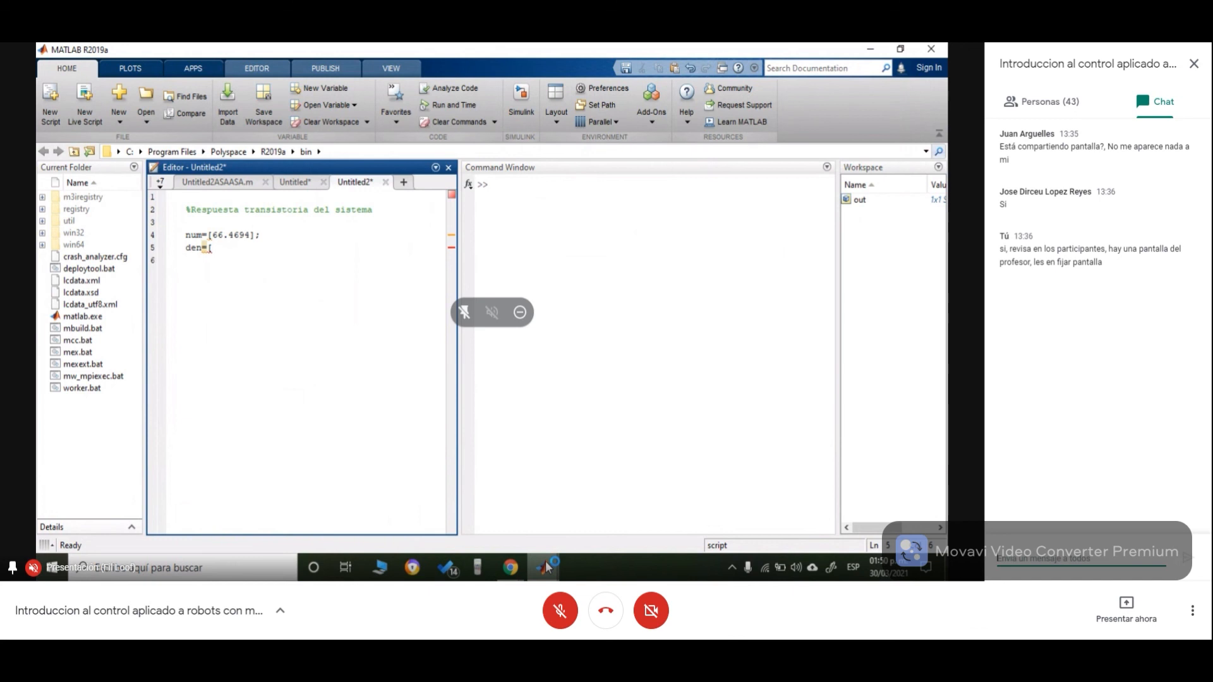
mouse_move(501, 518)
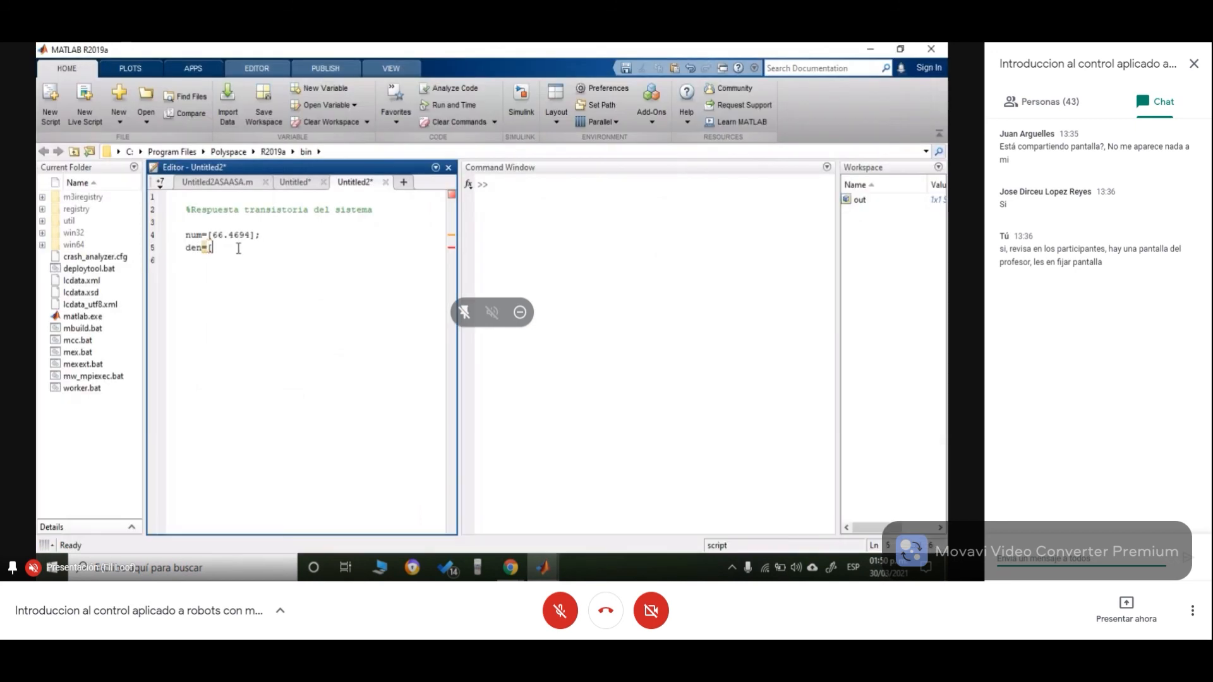
type("1 2.39")
mouse_move(511, 567)
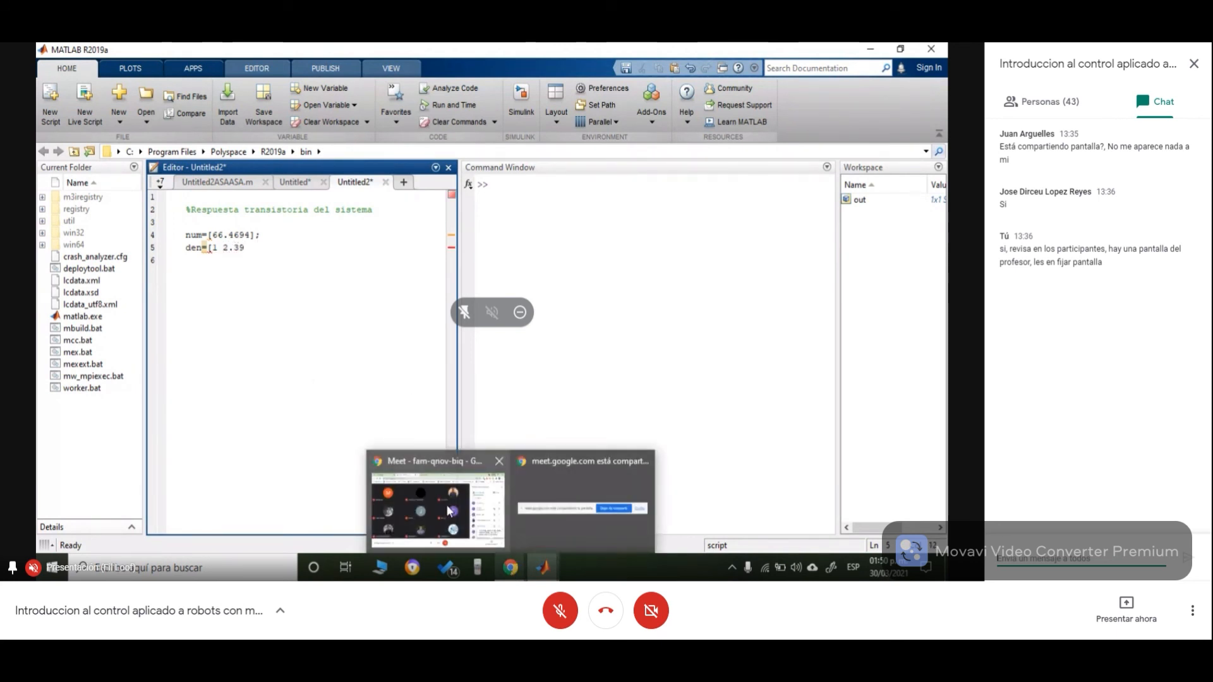
mouse_move(447, 510)
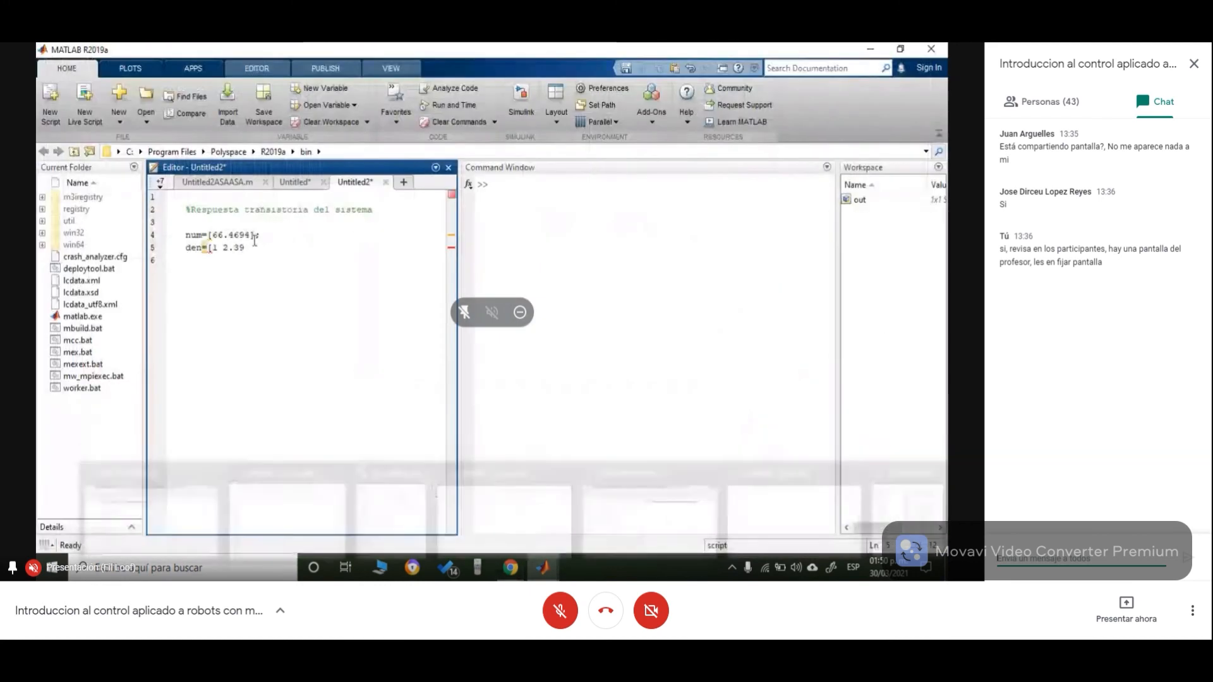
type("72")
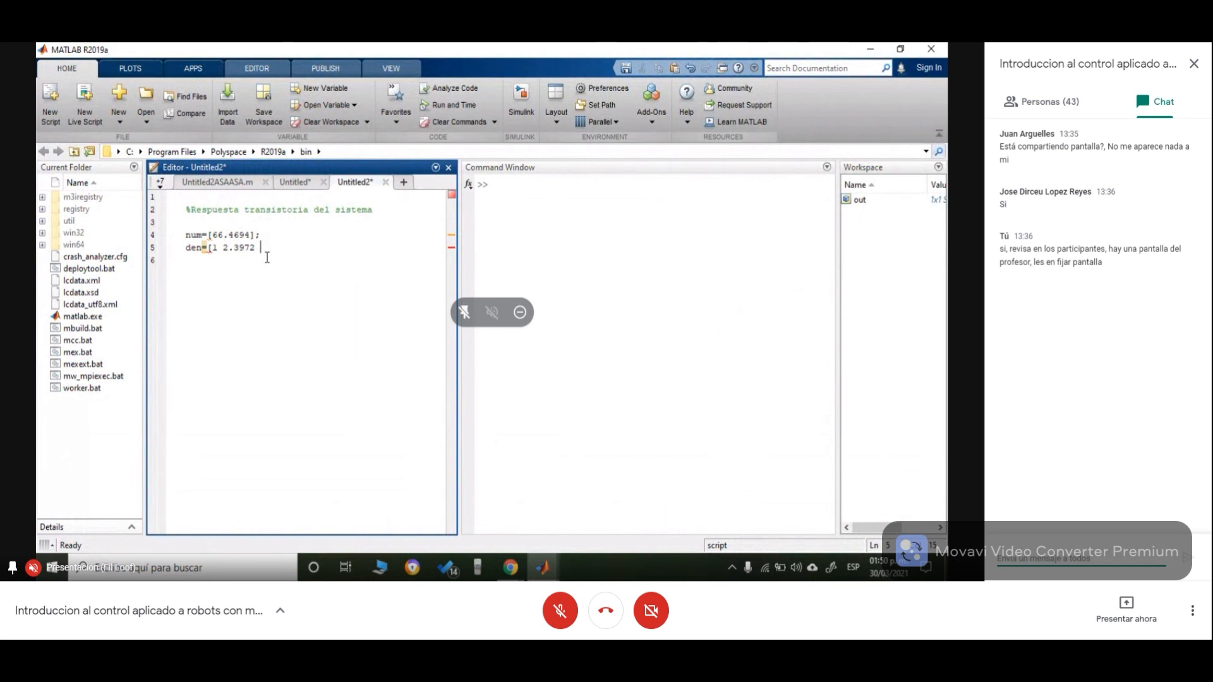
type(" 66.4694],")
key("BackSpace")
type(";")
key("Return")
- Begin the plant definition line planta= for the transfer function
type("planta=")
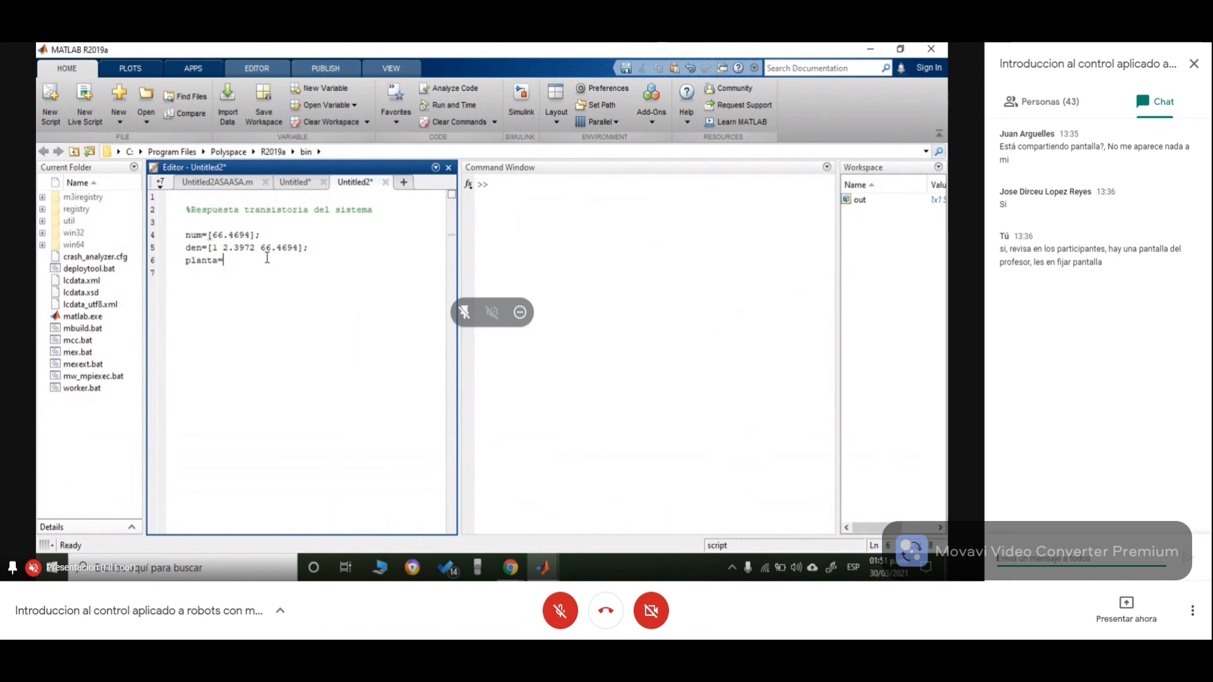